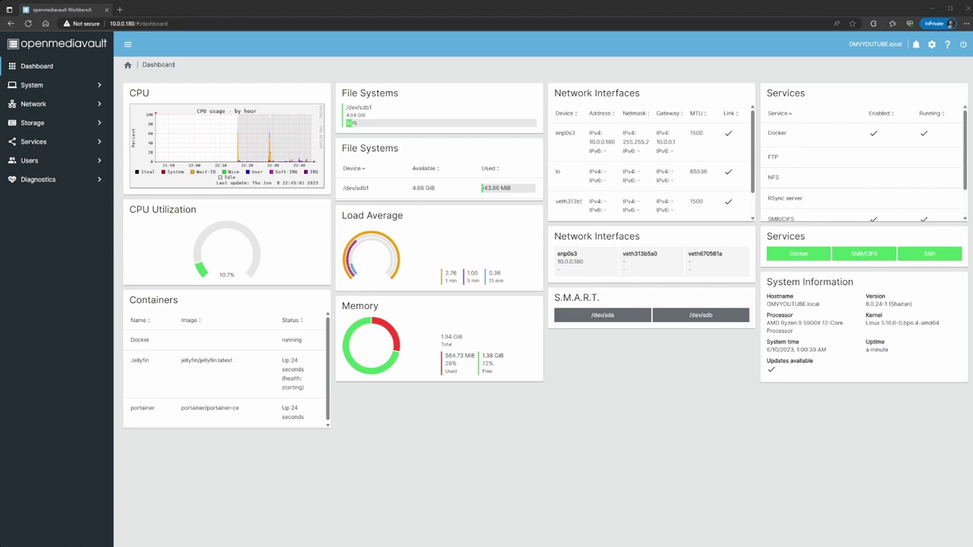
# Step: Review the Docker, Jellyfin and portainer container statuses and the openmediavault version 6.0.24-1
pyautogui.click(190, 373)
pyautogui.click(191, 340)
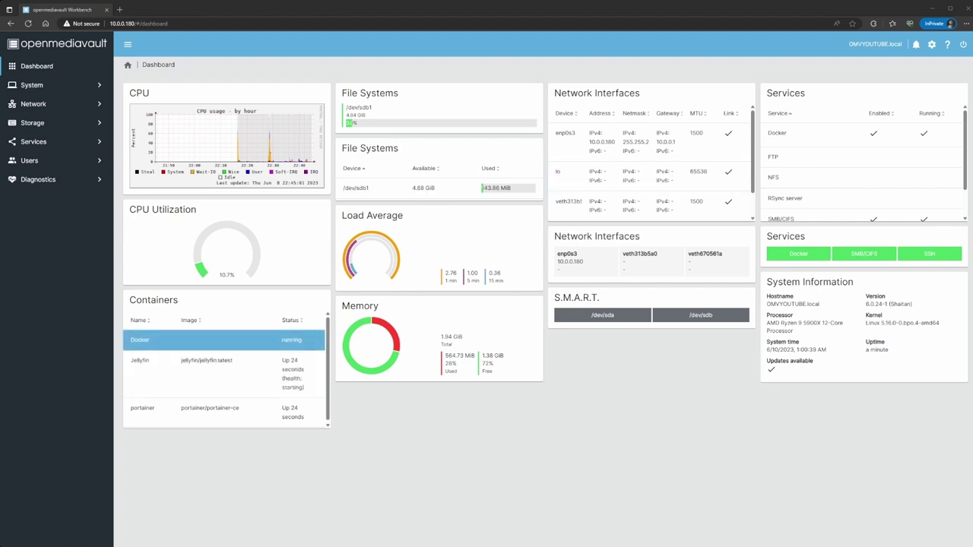
pyautogui.click(190, 372)
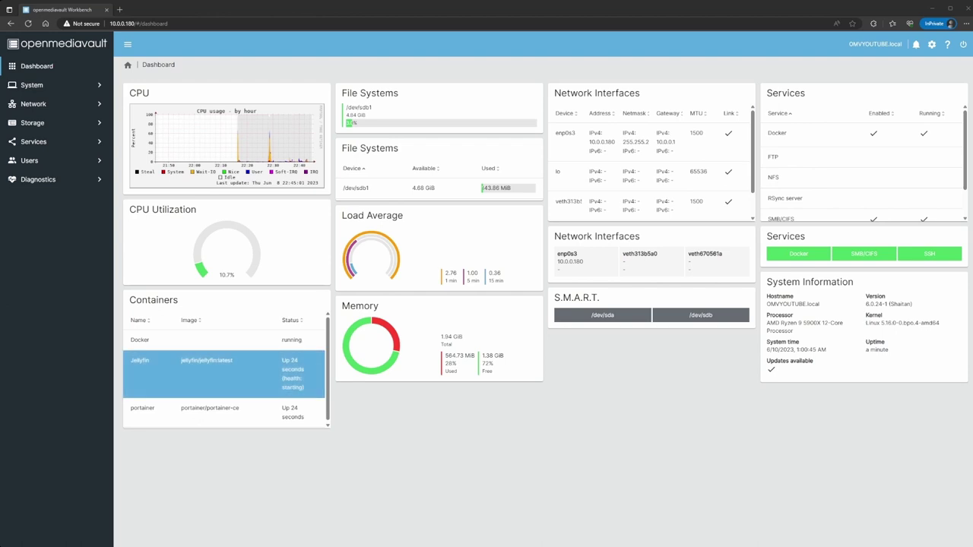
pyautogui.click(190, 412)
pyautogui.click(190, 372)
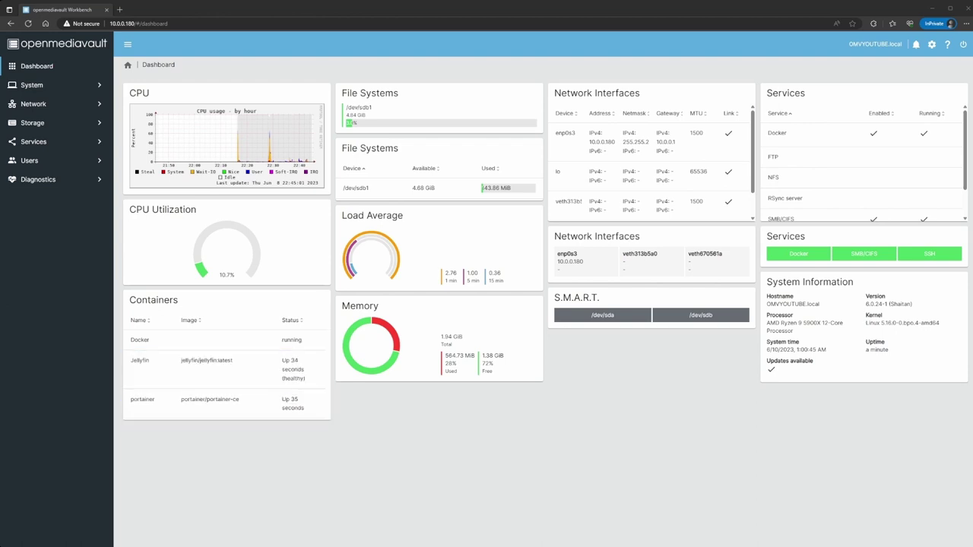
pyautogui.moveTo(865, 295); pyautogui.dragTo(912, 305)
pyautogui.click(838, 381)
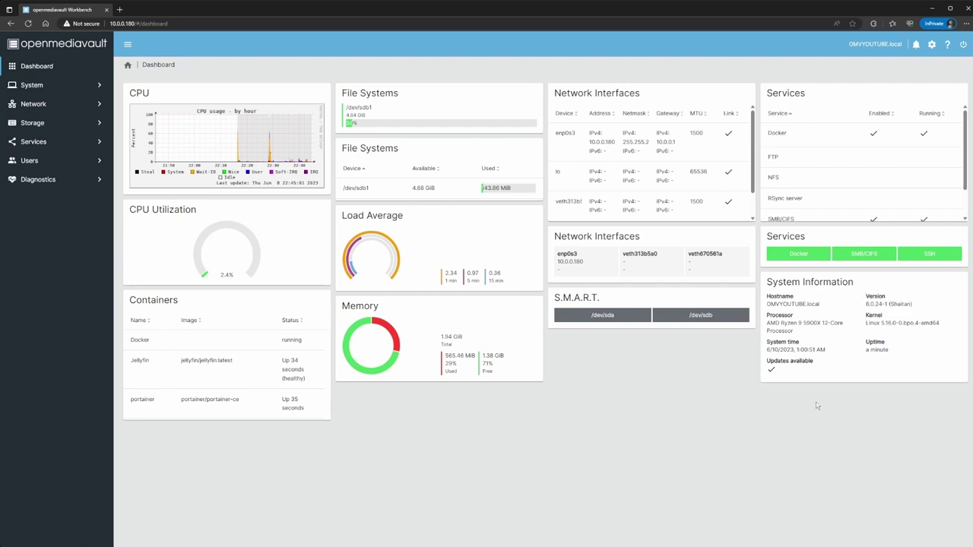
# Step: Check the omv-extras Docker storage path /var/lib/docker, then go back to the omv-extras page
pyautogui.click(65, 90)
pyautogui.click(47, 274)
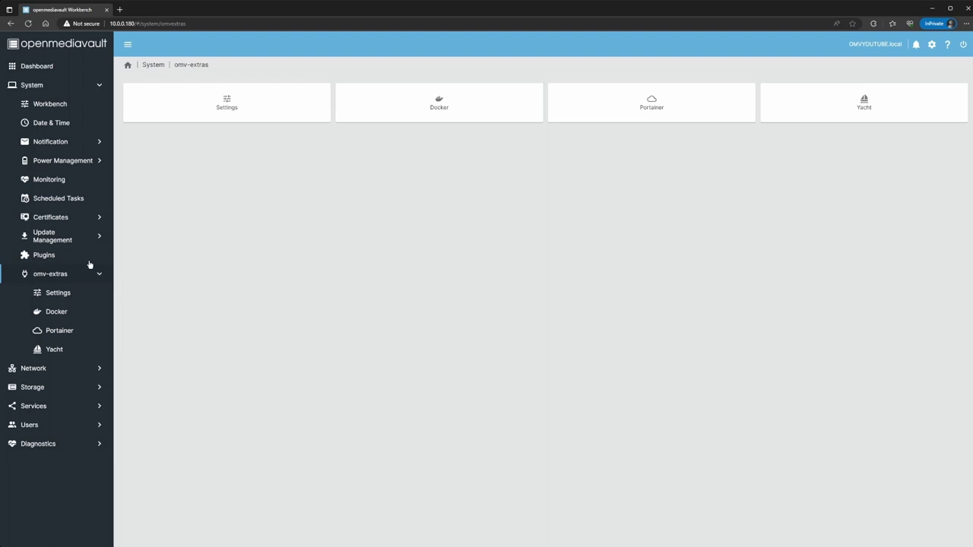
pyautogui.click(392, 110)
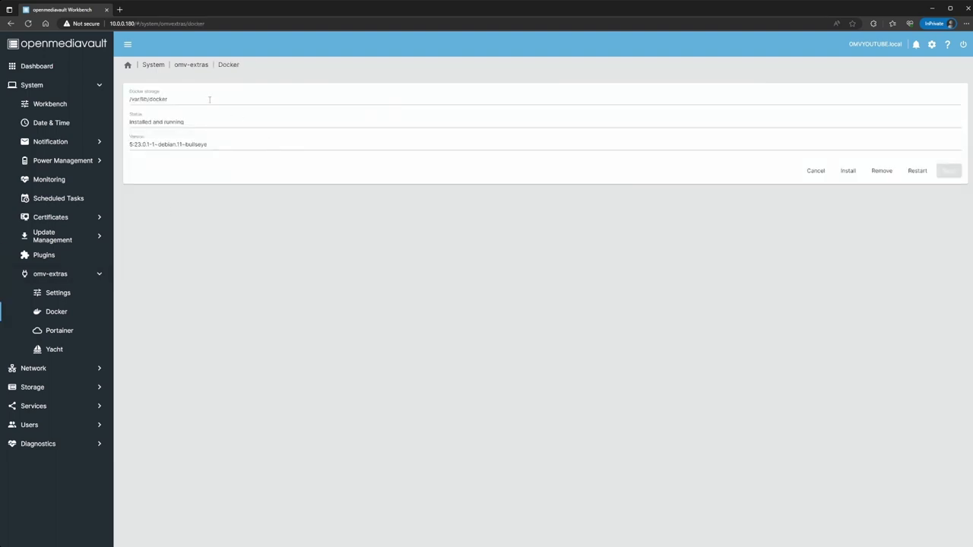
pyautogui.moveTo(174, 99); pyautogui.dragTo(114, 101)
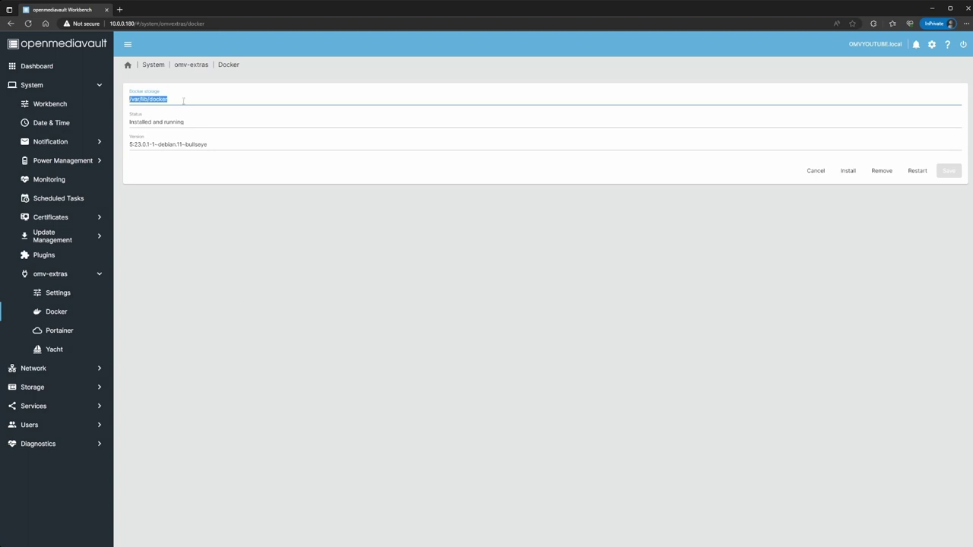
pyautogui.moveTo(183, 100); pyautogui.dragTo(121, 105)
pyautogui.click(191, 66)
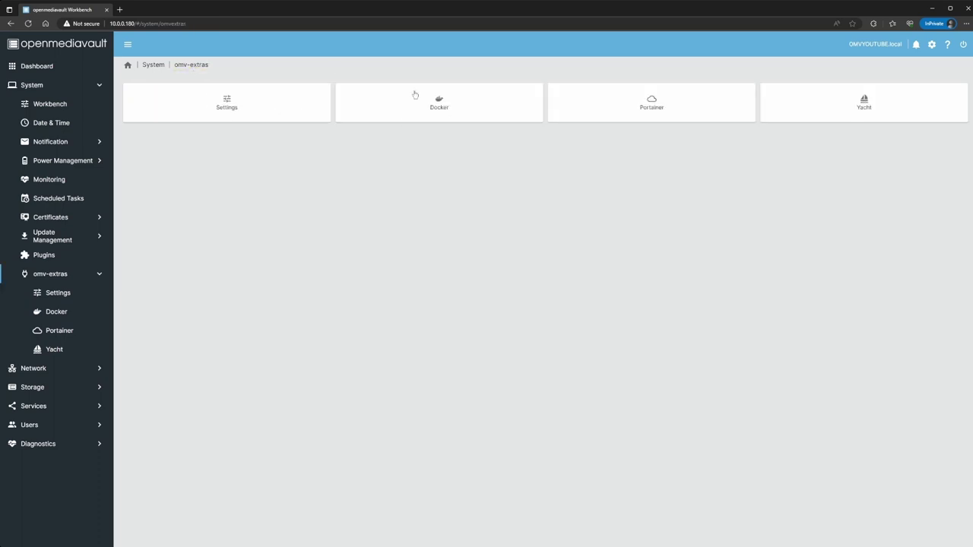
# Step: Load Portainer at 10.0.0.180:9000 in a new private tab
pyautogui.click(120, 10)
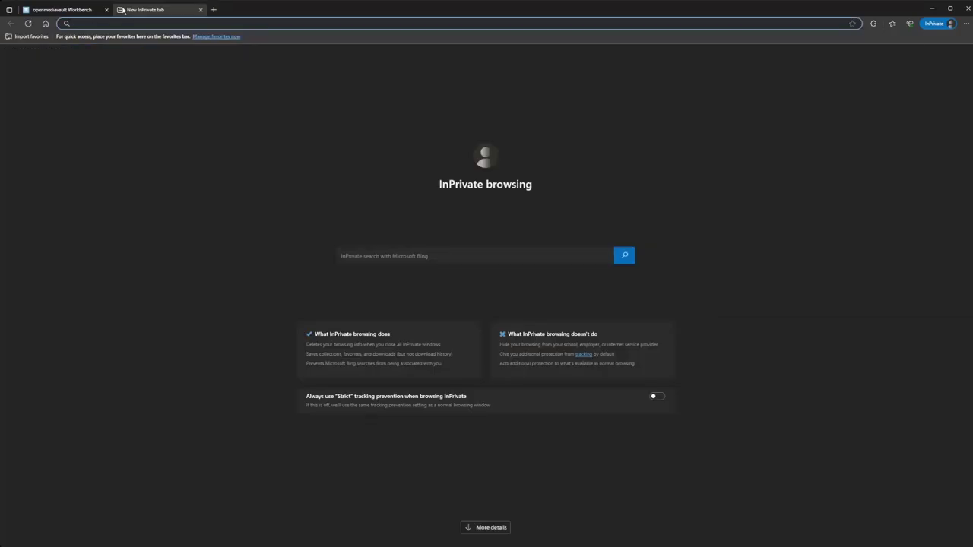
pyautogui.write('10.0.0')
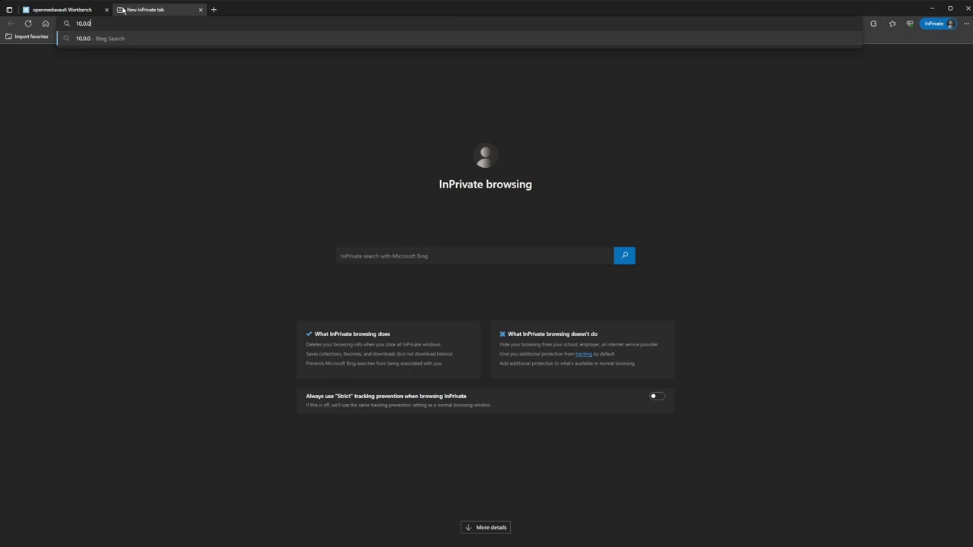
pyautogui.write('.180')
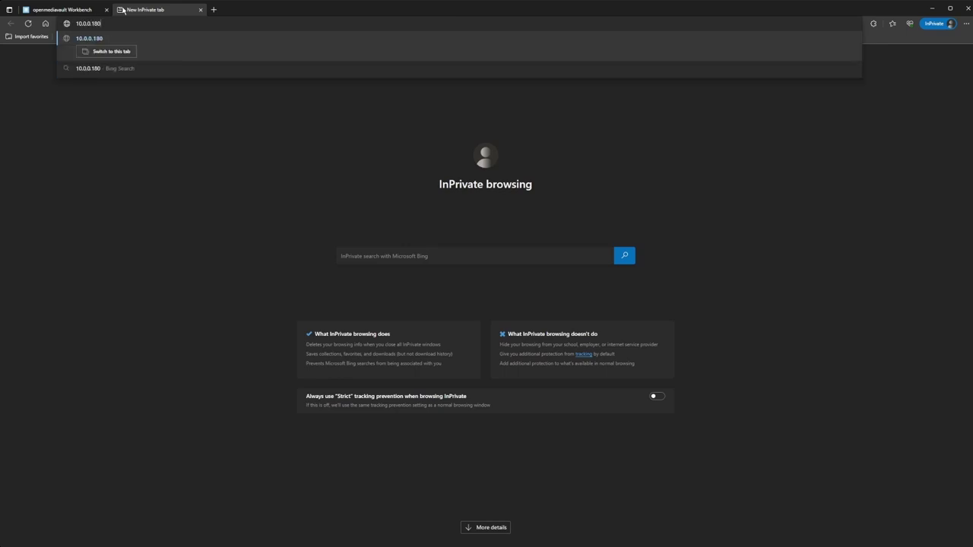
pyautogui.write(':9000')
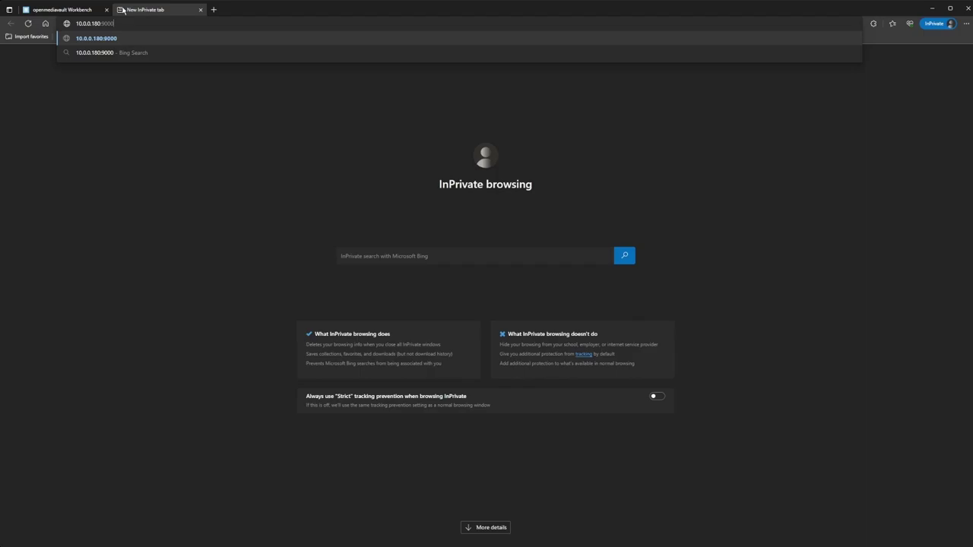
pyautogui.press('Return')
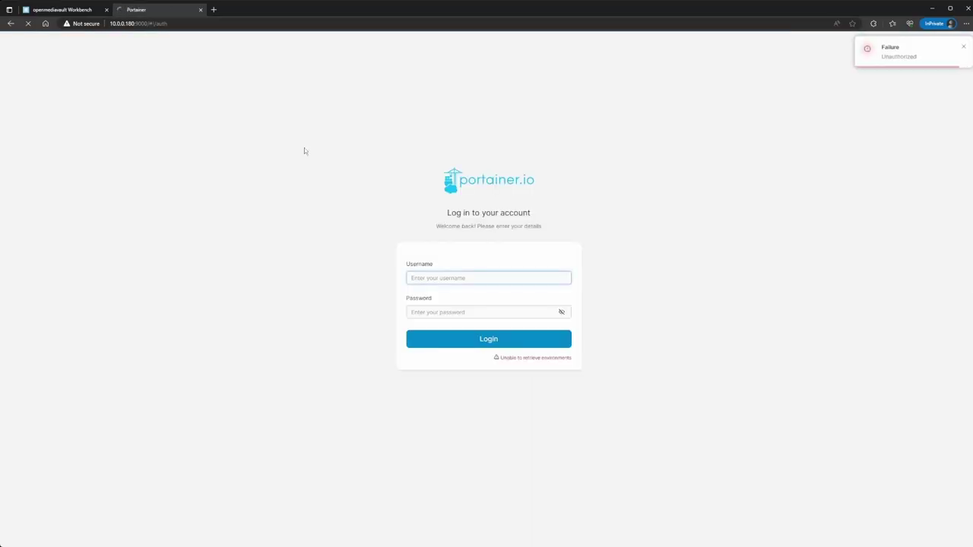
# Step: Log in to Portainer as admin and list the local environment's containers
pyautogui.write('admin')
pyautogui.press('Tab')
pyautogui.write('************')
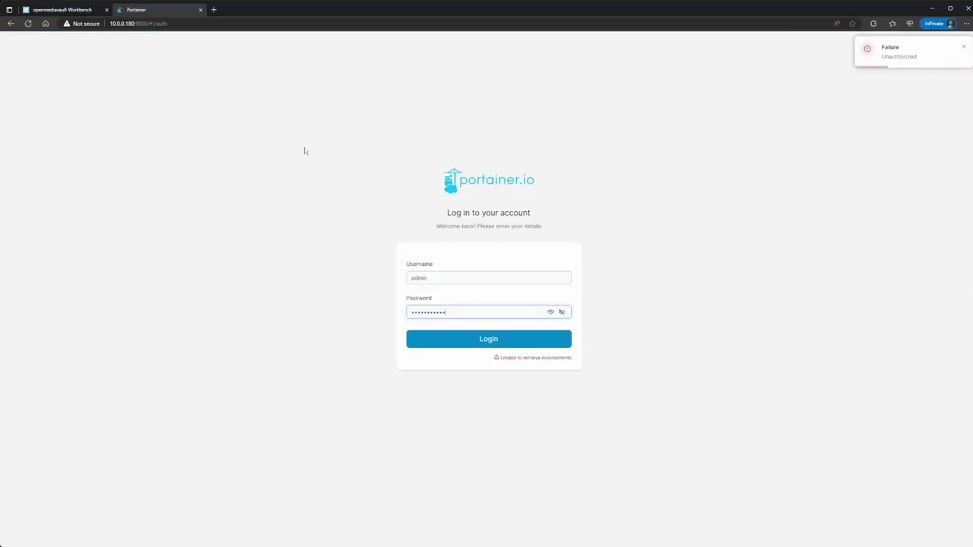
pyautogui.press('Return')
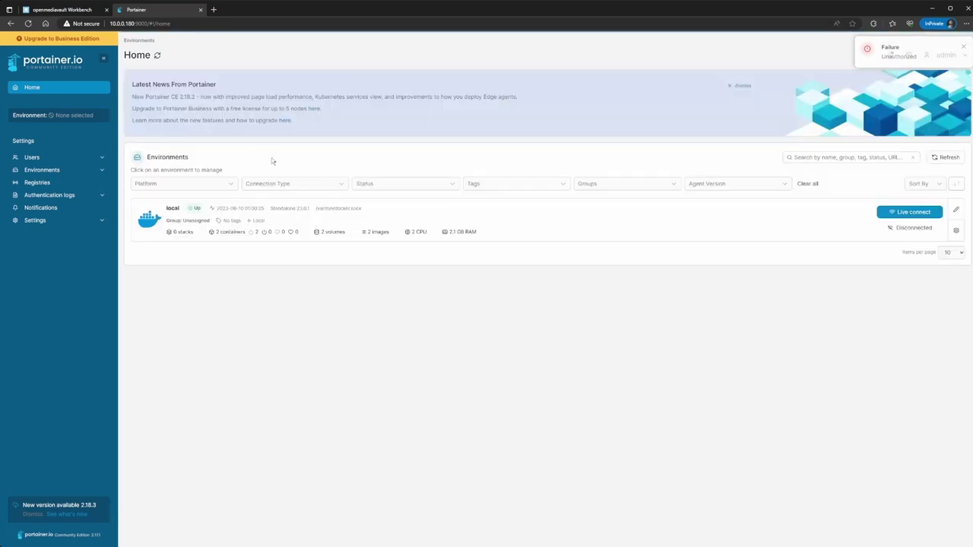
pyautogui.click(314, 220)
pyautogui.click(635, 216)
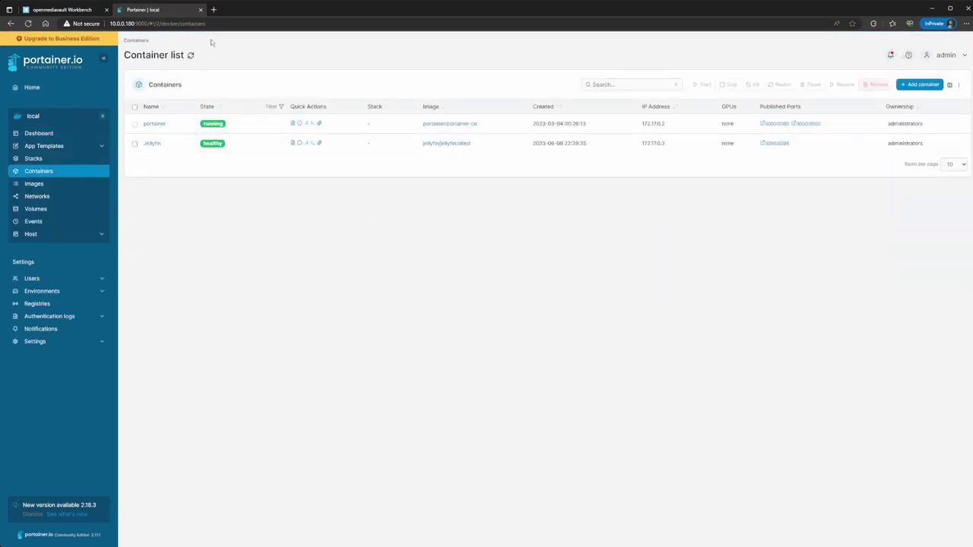
# Step: Sign in to Jellyfin at 10.0.0.180:8096 in a new private tab with the guest account
pyautogui.click(214, 9)
pyautogui.write('10.')
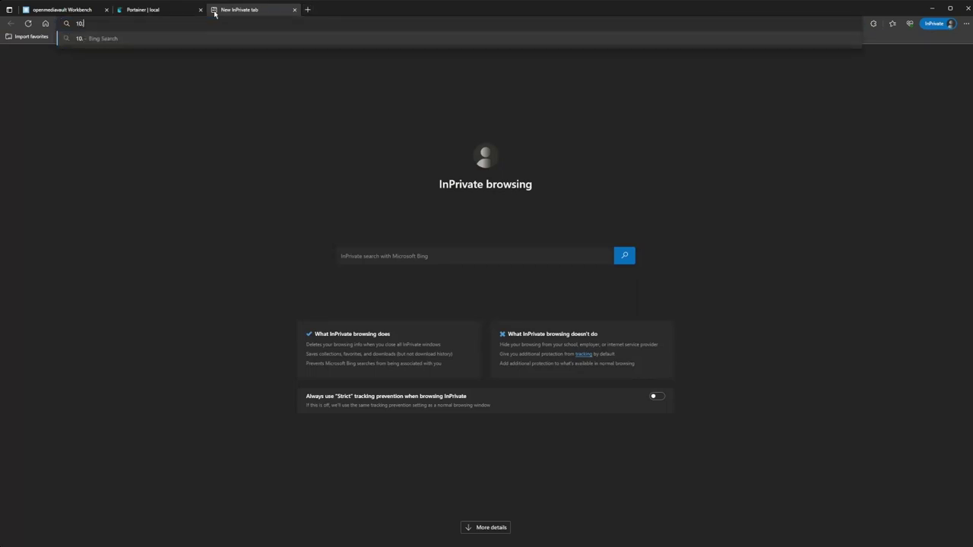
pyautogui.write('0.0.180')
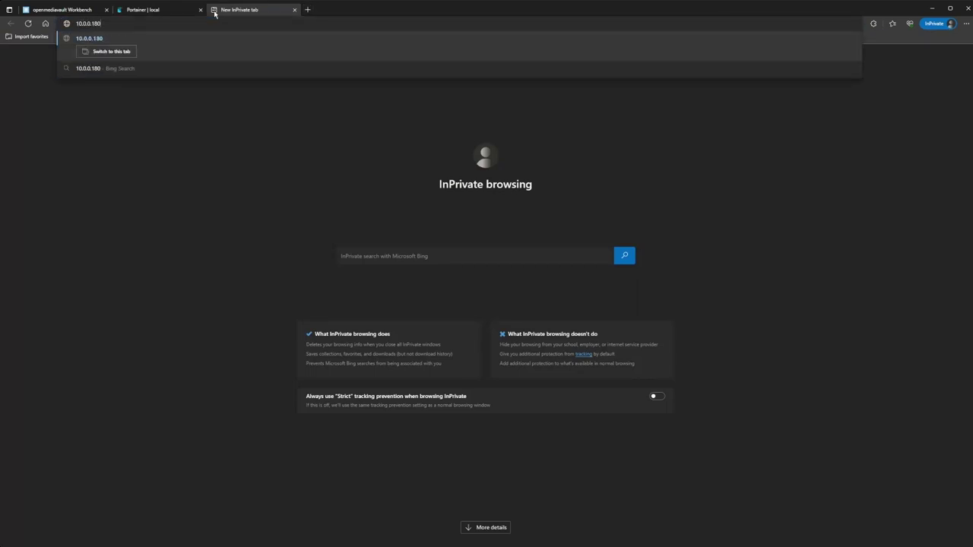
pyautogui.write(':8096')
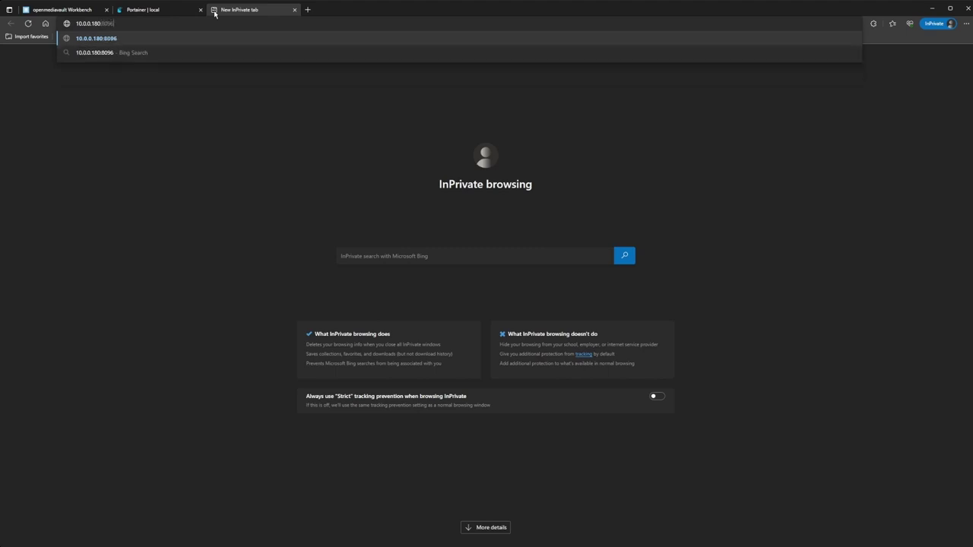
pyautogui.press('Return')
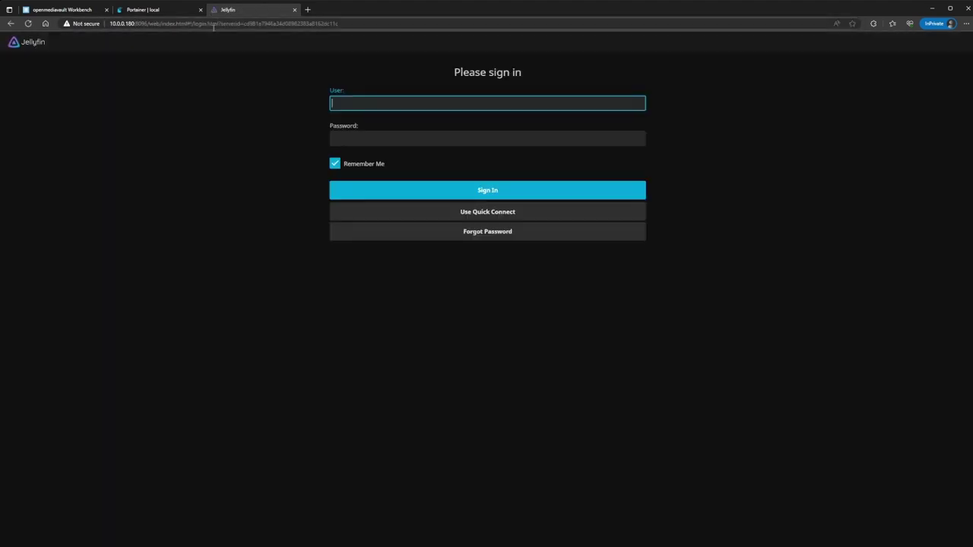
pyautogui.write('guest')
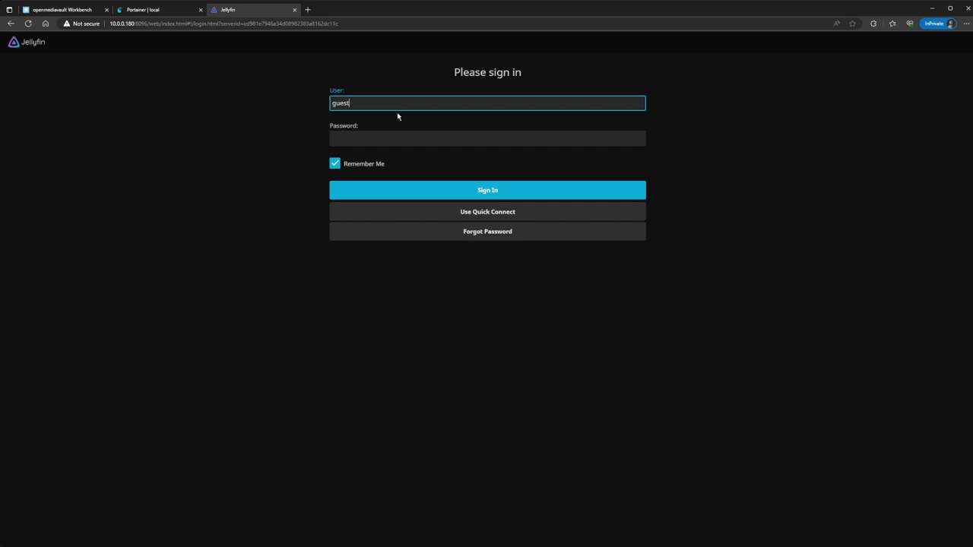
pyautogui.press('Tab')
pyautogui.write('********')
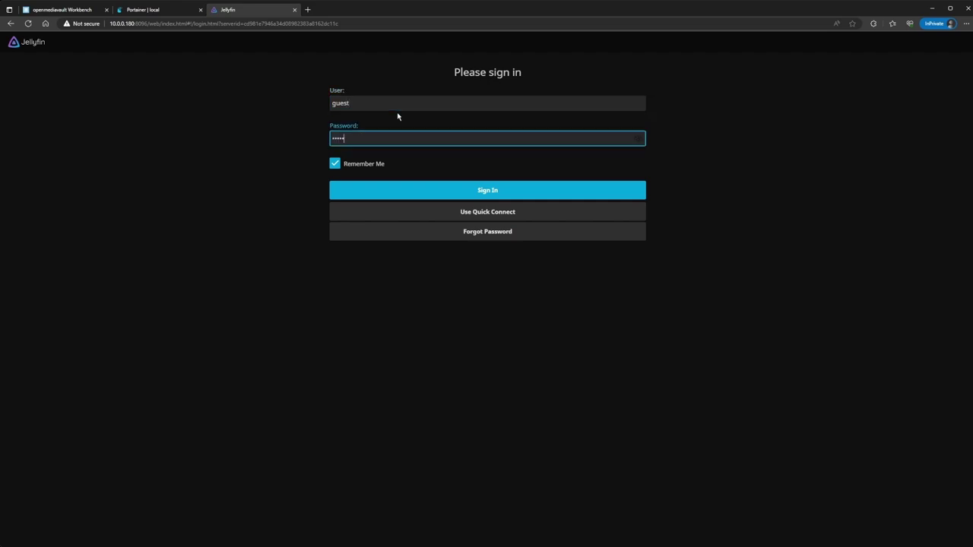
pyautogui.press('Return')
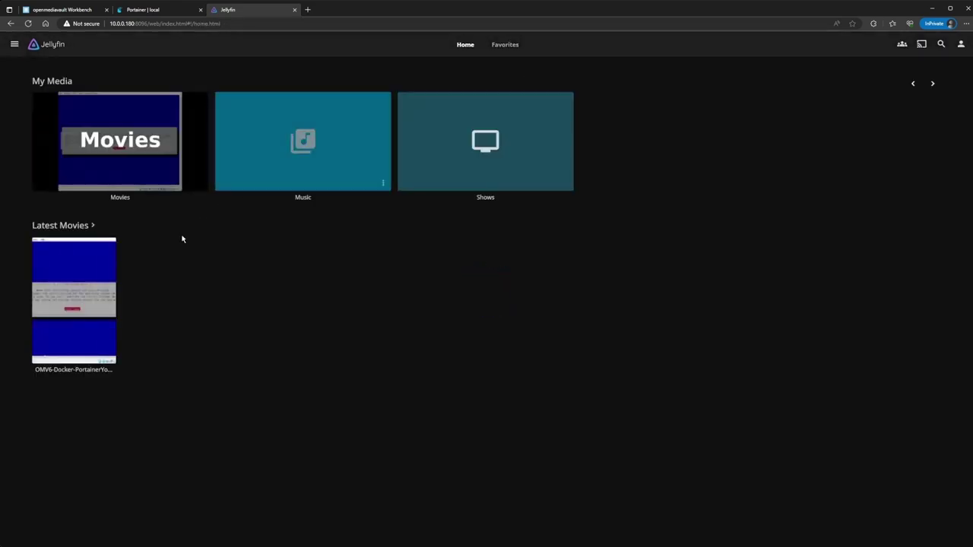
# Step: Play the latest movie, pause it, seek forward several times, then return to openmediavault
pyautogui.click(74, 302)
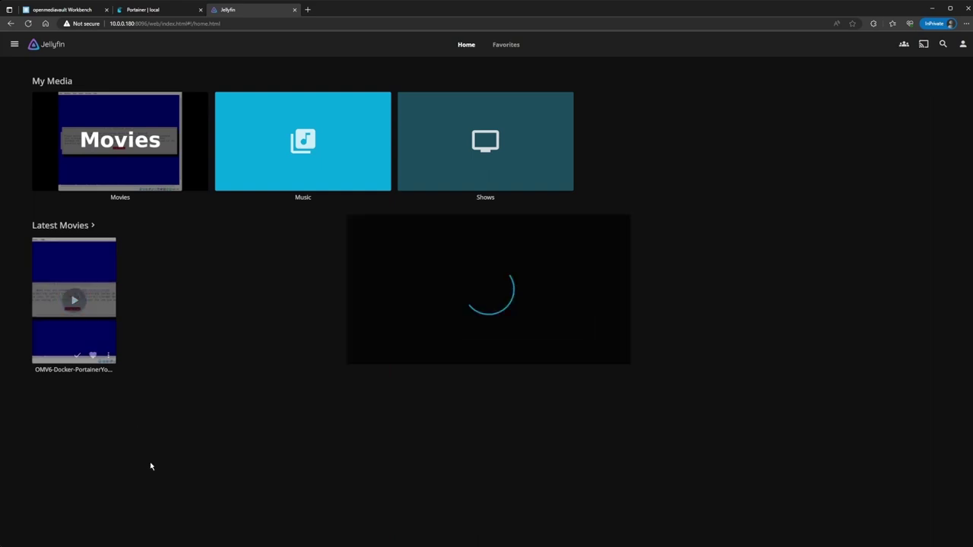
pyautogui.click(107, 527)
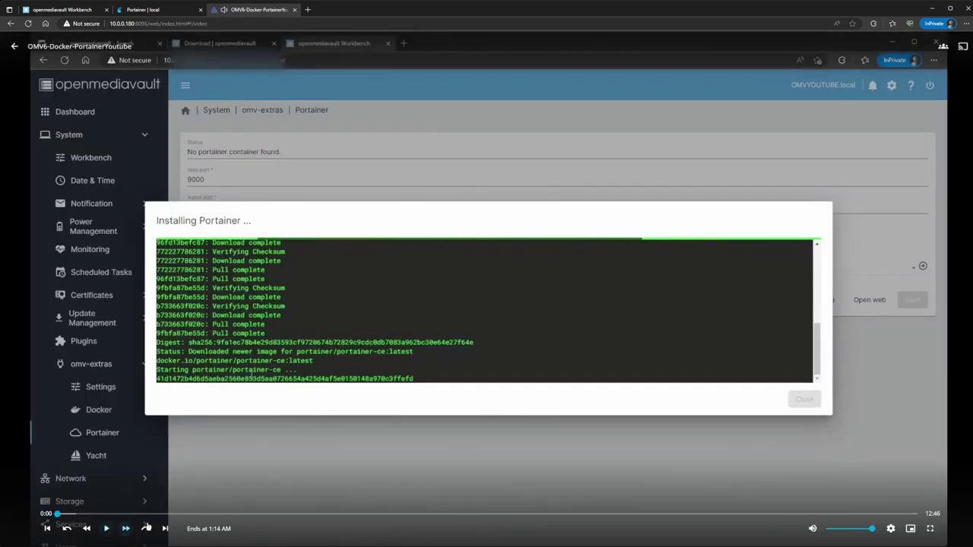
pyautogui.click(212, 514)
pyautogui.click(304, 514)
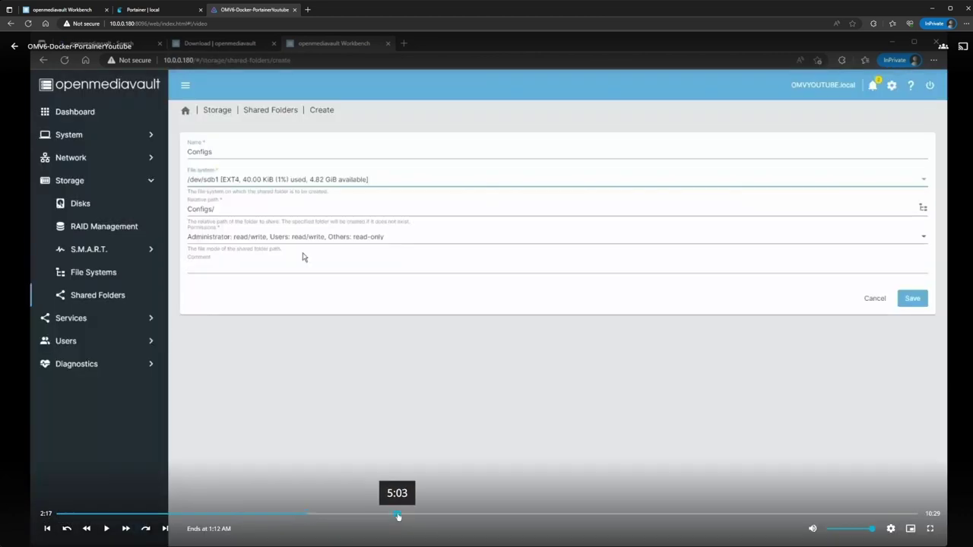
pyautogui.click(397, 514)
pyautogui.click(482, 514)
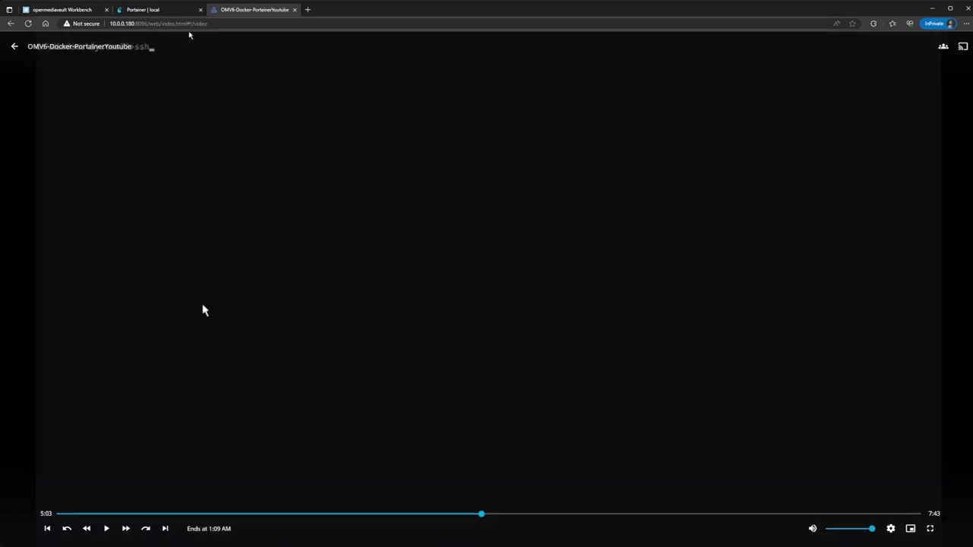
pyautogui.click(71, 9)
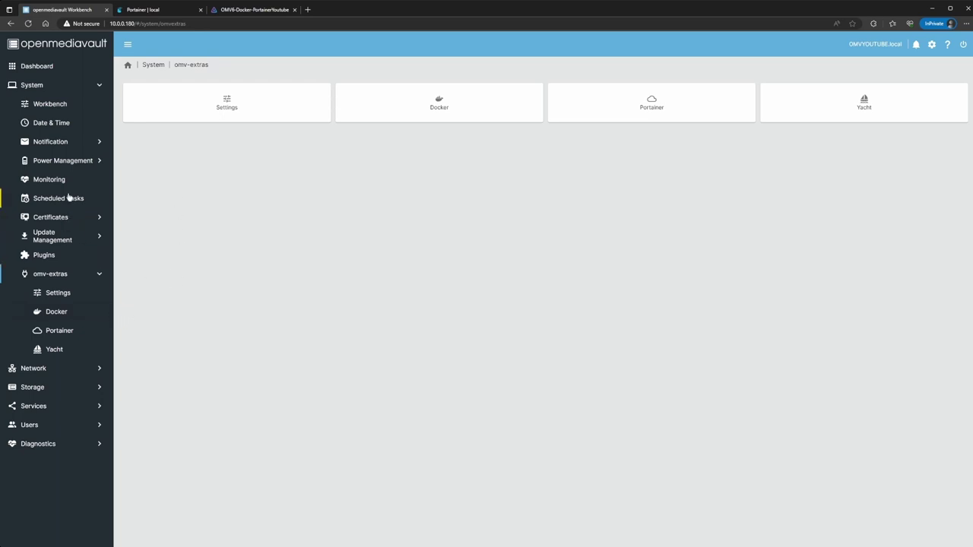
# Step: Review the Configs and Data entries in the Storage shared folders list
pyautogui.click(77, 90)
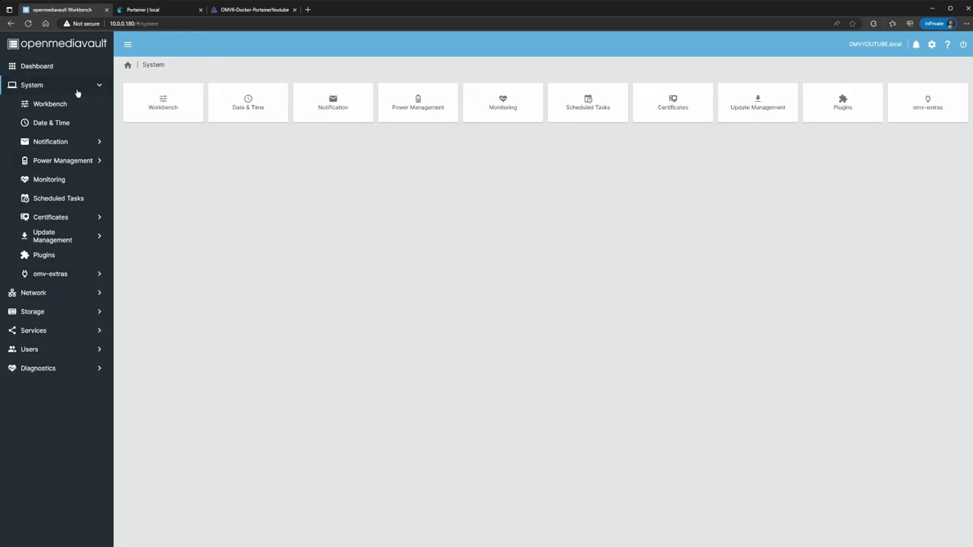
pyautogui.click(54, 316)
pyautogui.click(56, 217)
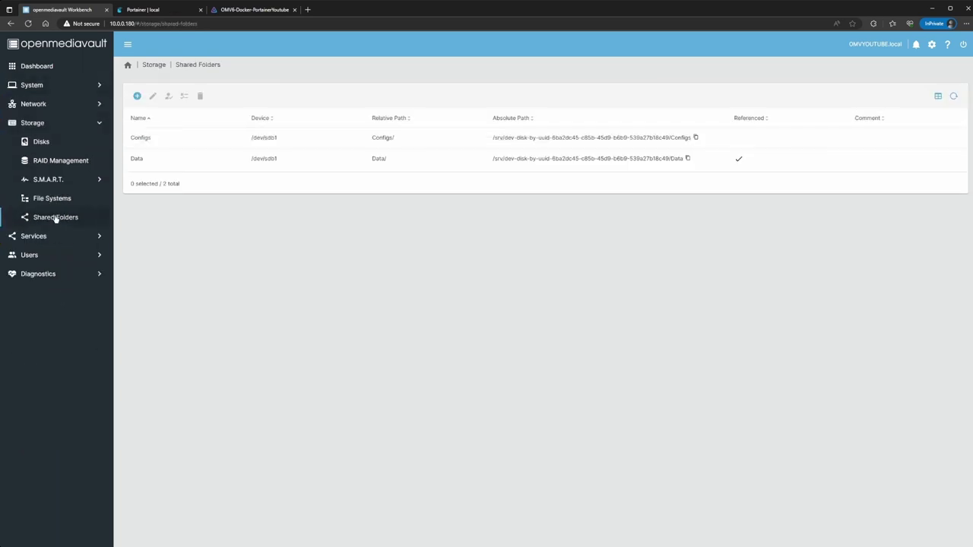
pyautogui.click(141, 135)
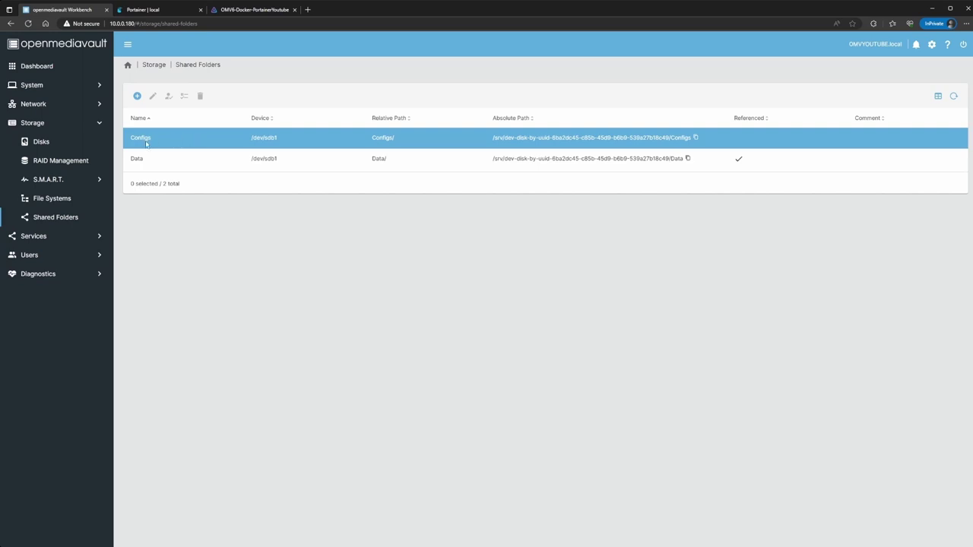
pyautogui.click(144, 160)
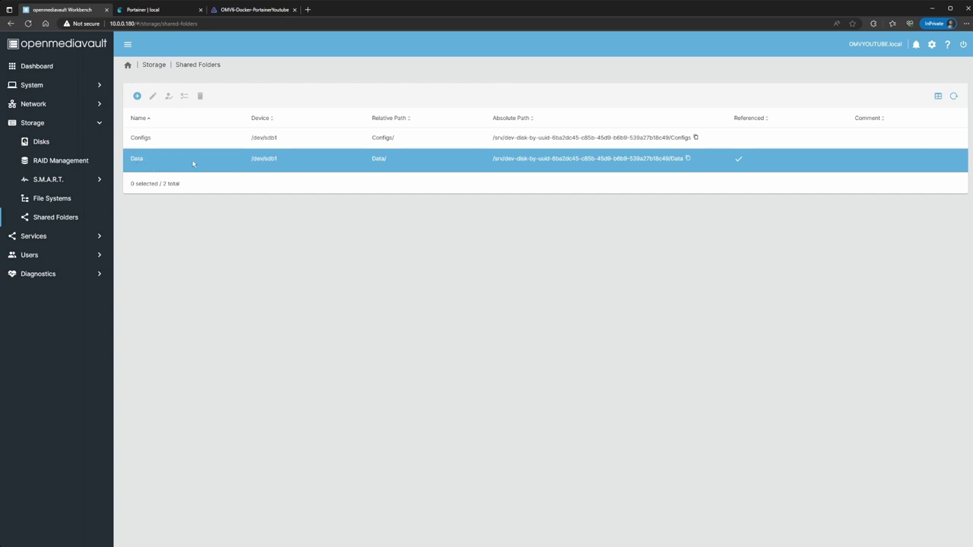
# Step: View the SMB/CIFS shares list with the guests-only Data share, then return to the dashboard
pyautogui.click(72, 239)
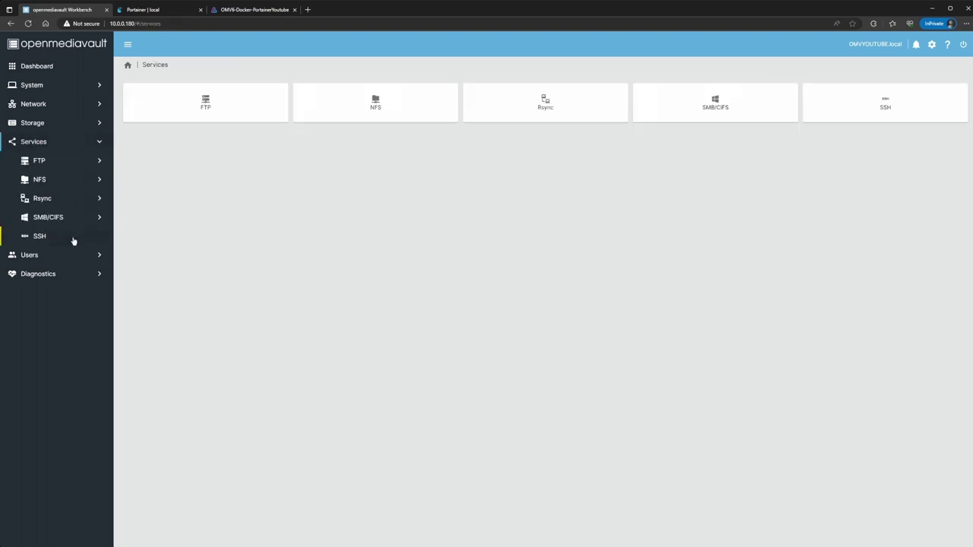
pyautogui.click(43, 217)
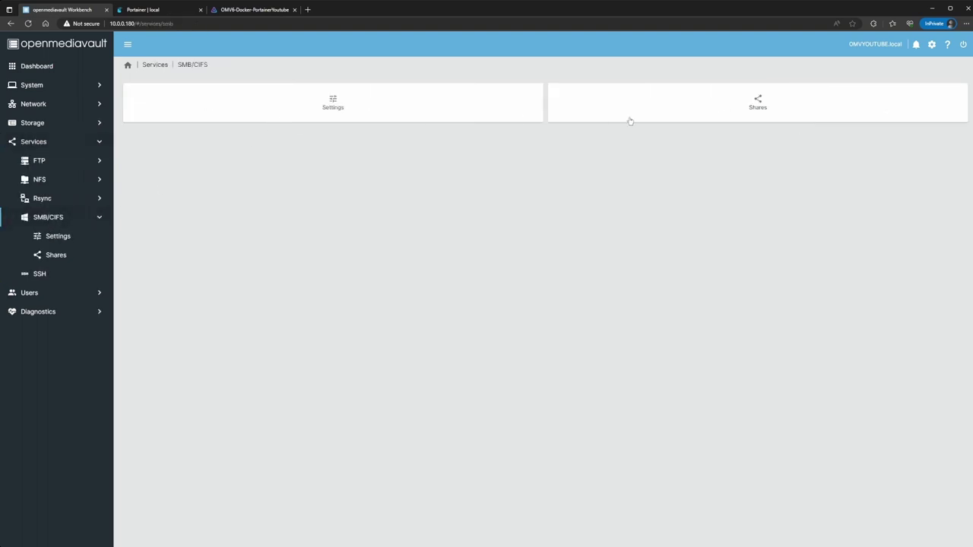
pyautogui.click(669, 119)
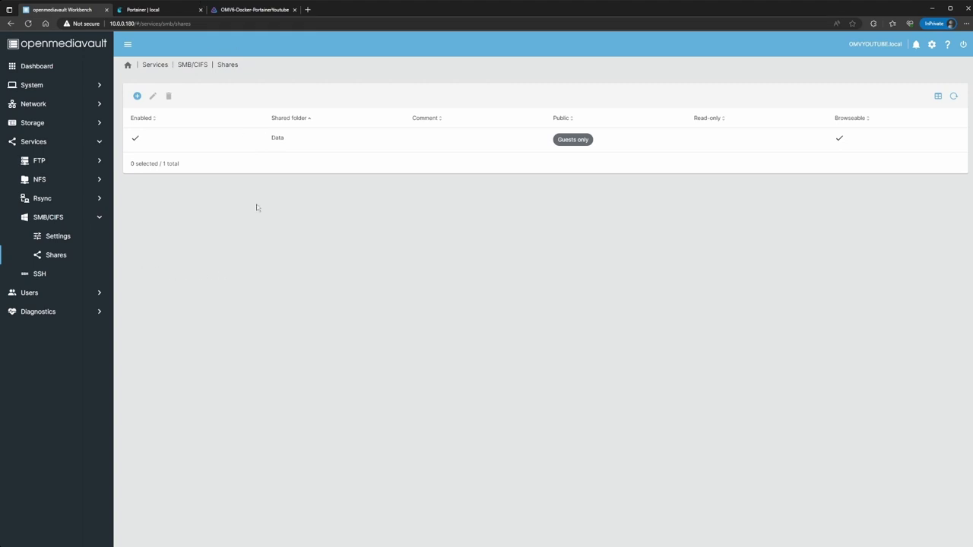
pyautogui.click(274, 141)
pyautogui.click(273, 140)
pyautogui.click(38, 68)
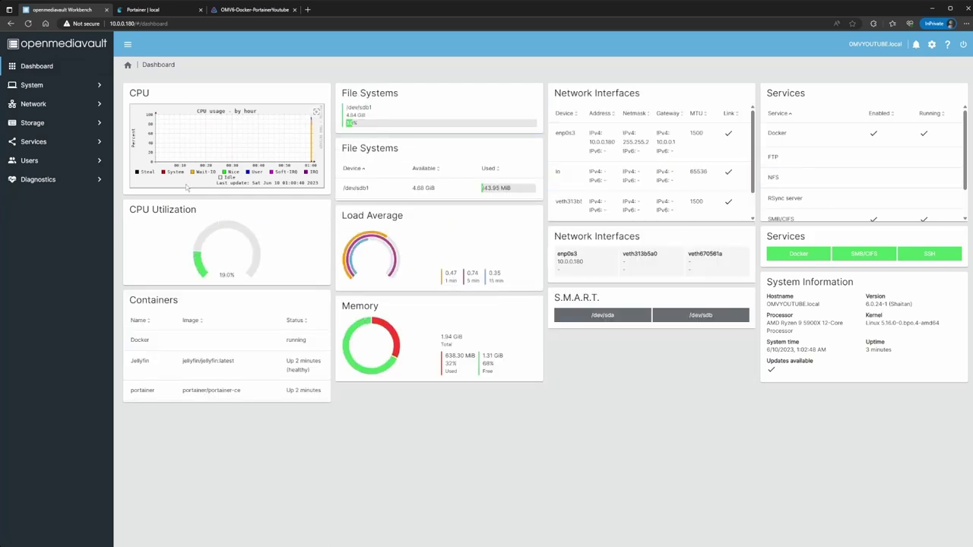
# Step: Edit the enp0s3 network interface and switch its IPv4 method to Static
pyautogui.click(38, 107)
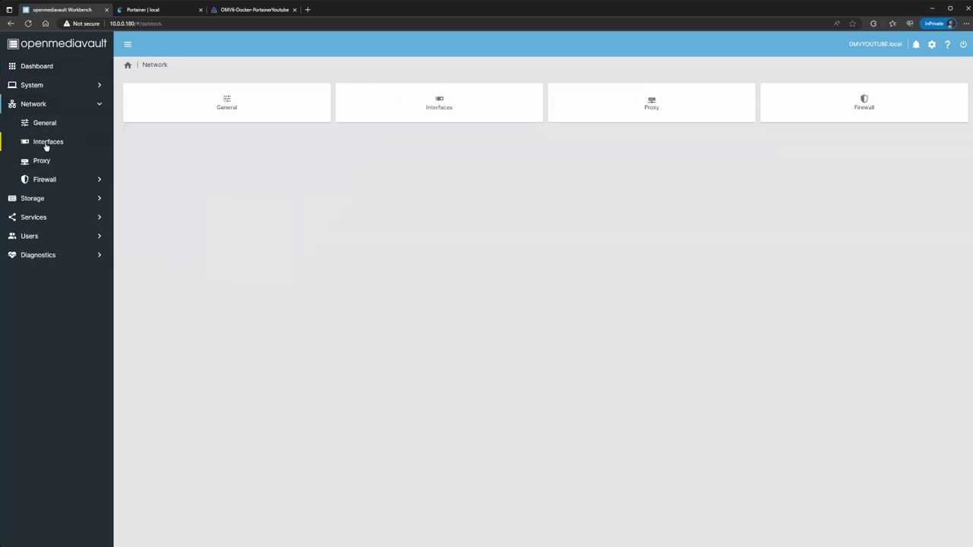
pyautogui.click(445, 104)
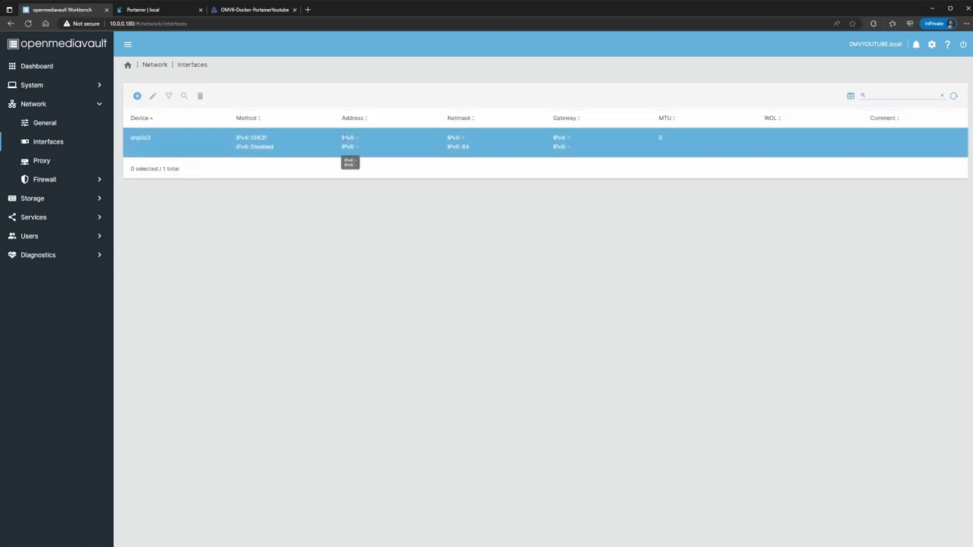
pyautogui.click(344, 141)
pyautogui.click(152, 96)
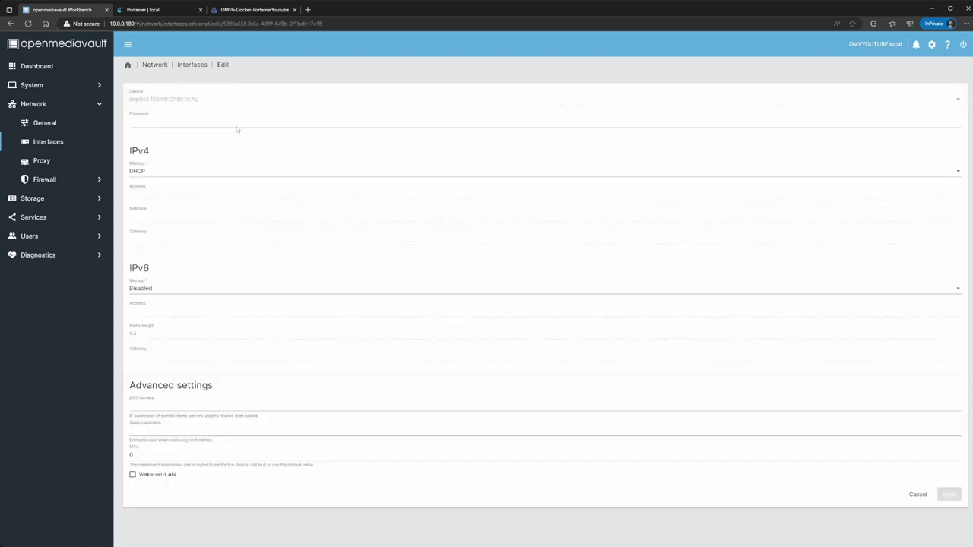
pyautogui.click(203, 176)
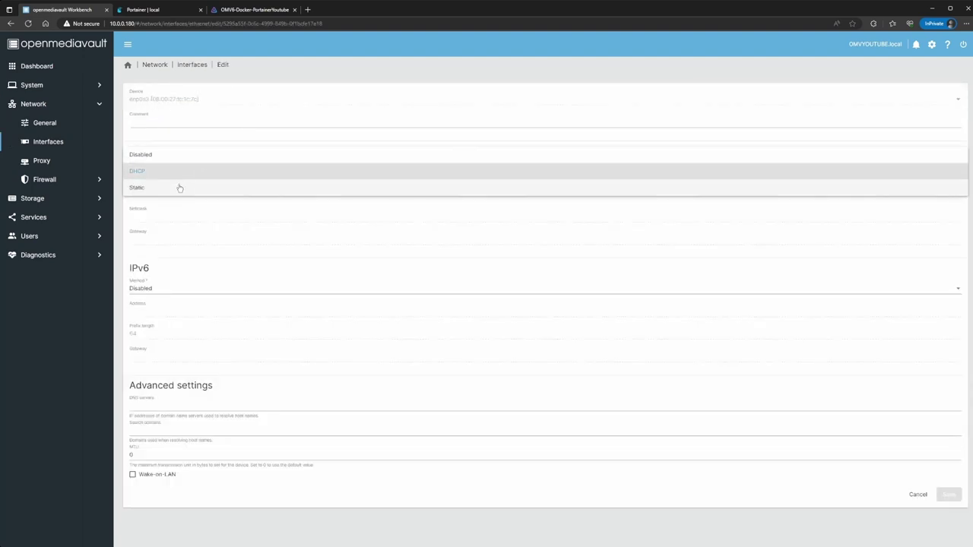
pyautogui.click(180, 188)
# Step: Enter address 10.0.0.180, netmask 255.255.255.0, gateway and DNS 10.0.0.1, and save
pyautogui.click(165, 193)
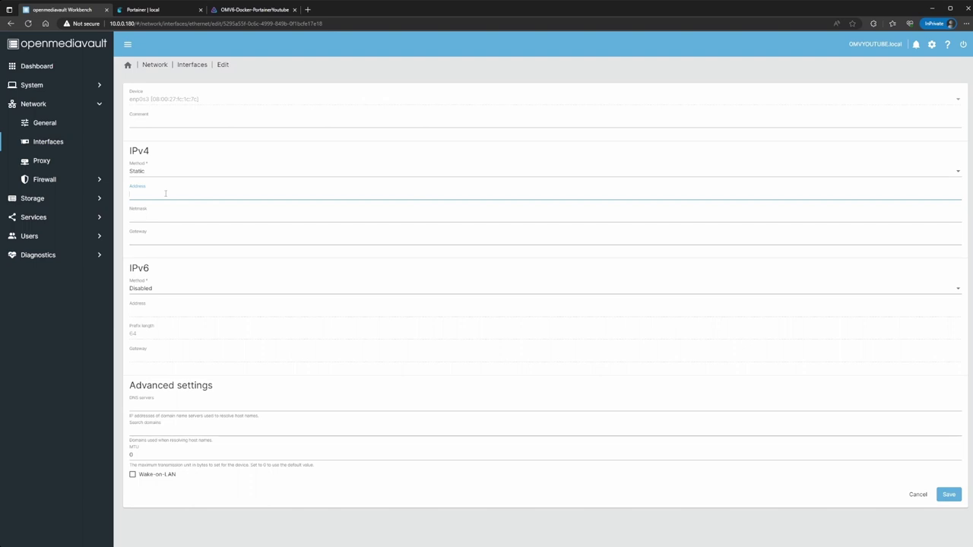
pyautogui.write('10.0.0.180')
pyautogui.click(145, 217)
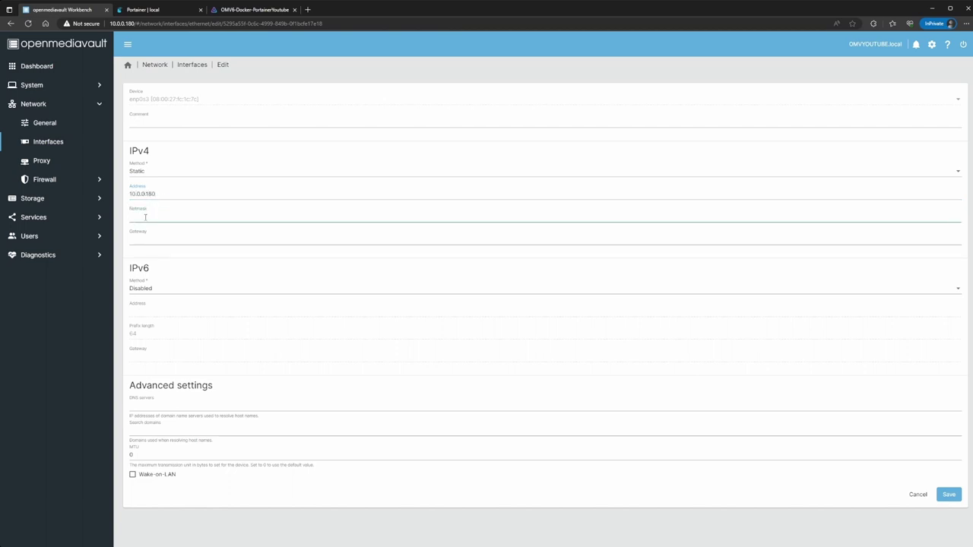
pyautogui.write('255.2')
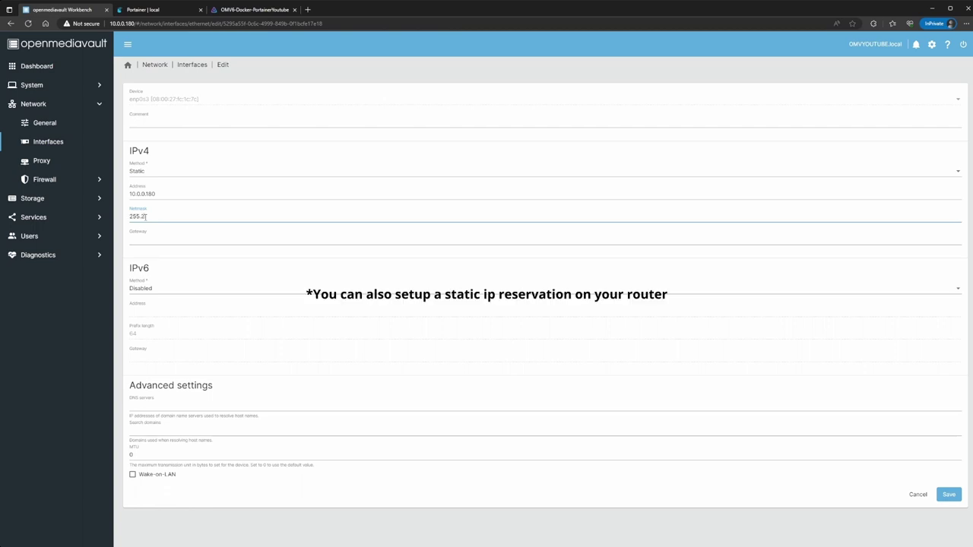
pyautogui.write('55.255.0')
pyautogui.click(171, 241)
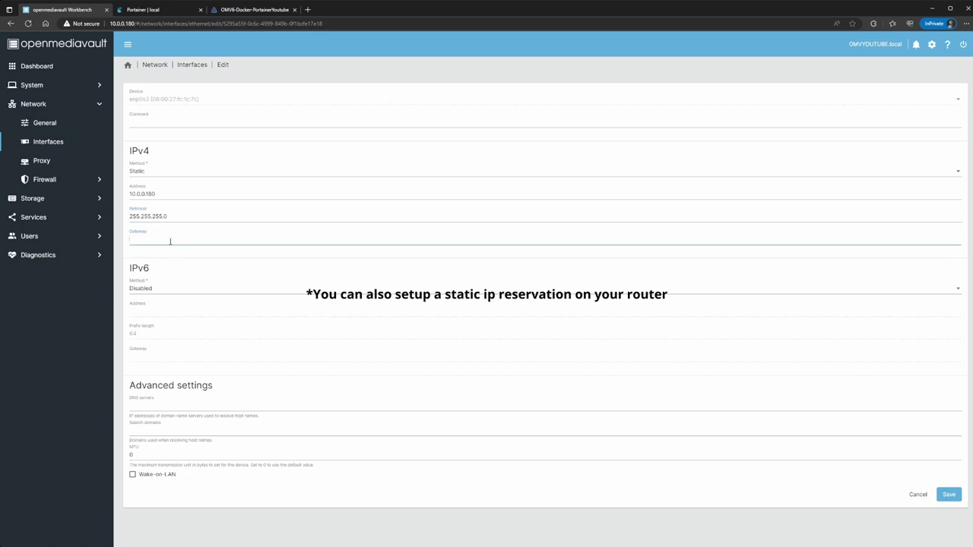
pyautogui.write('10')
pyautogui.click(153, 405)
pyautogui.write('10.0.0.1')
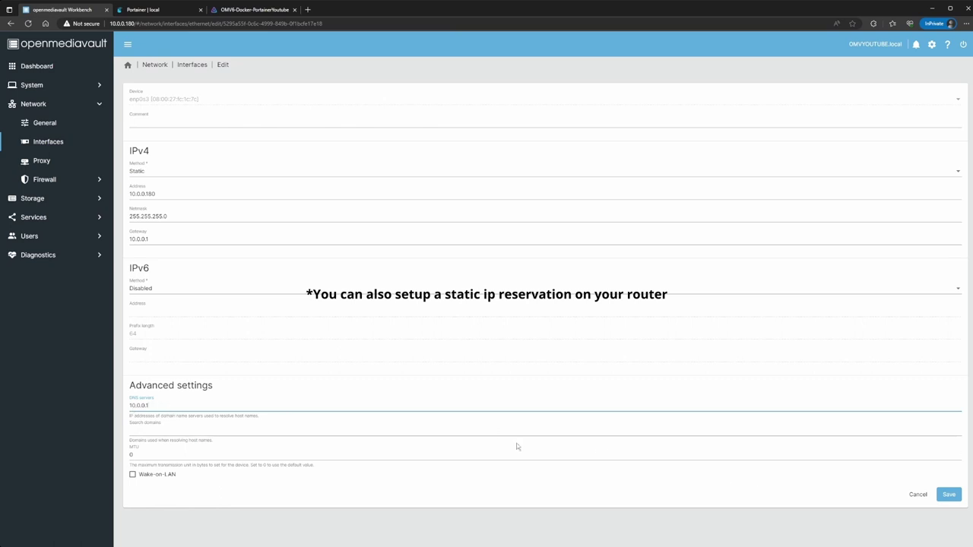
pyautogui.click(951, 495)
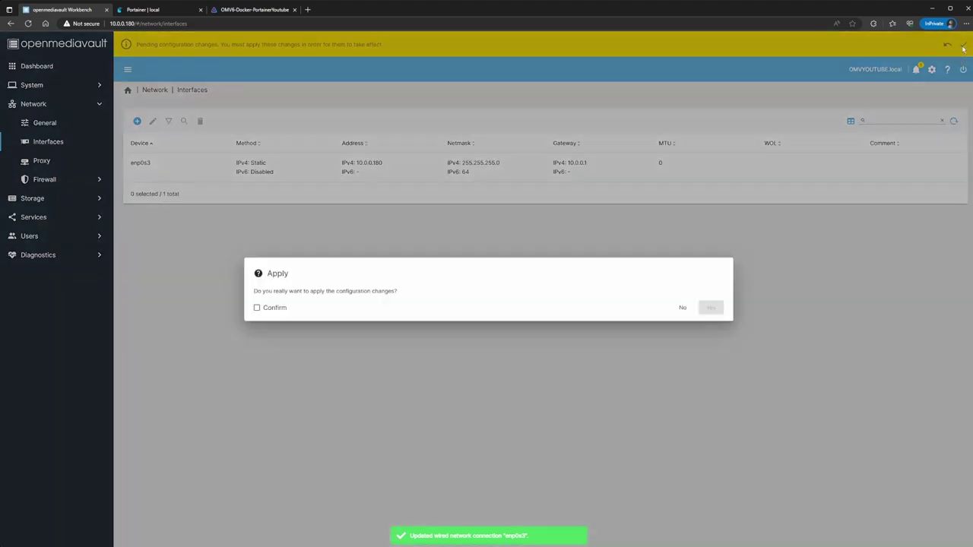
# Step: Confirm and apply the pending network changes, then return to the dashboard
pyautogui.click(257, 308)
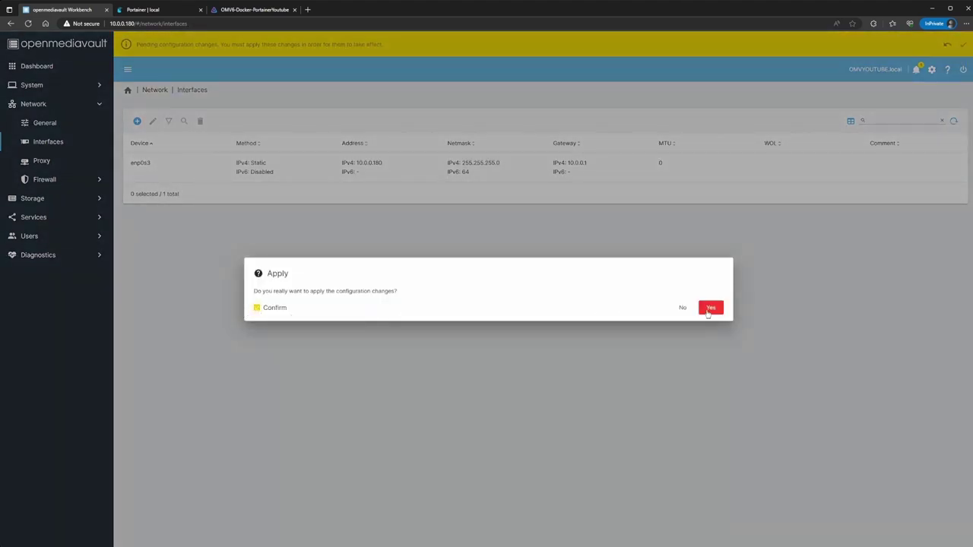
pyautogui.click(709, 309)
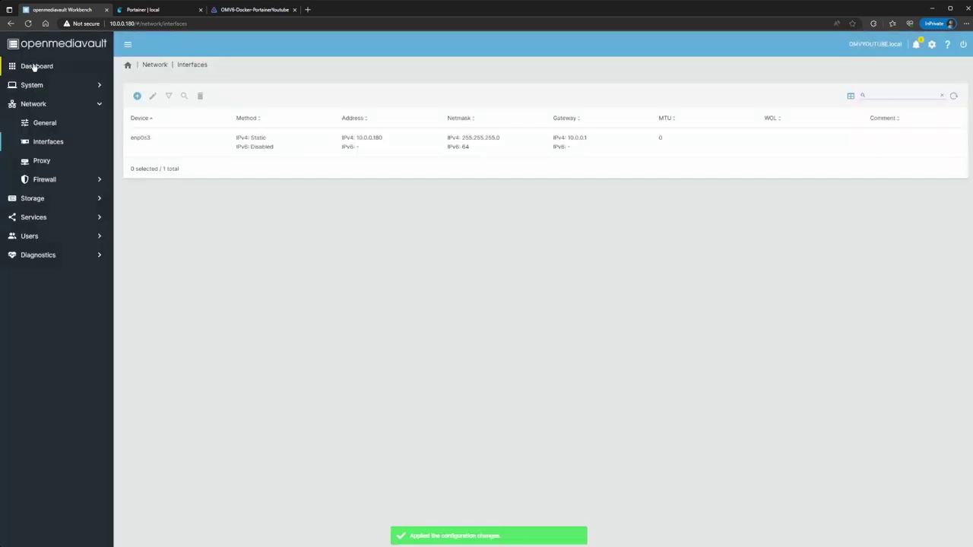
pyautogui.click(31, 66)
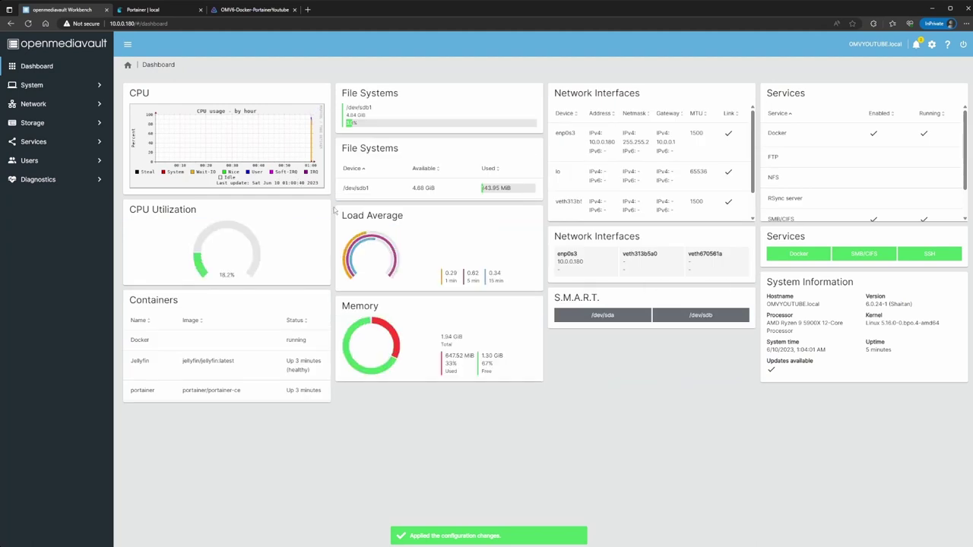
# Step: Open the available updates list and refresh it from the repositories
pyautogui.click(771, 371)
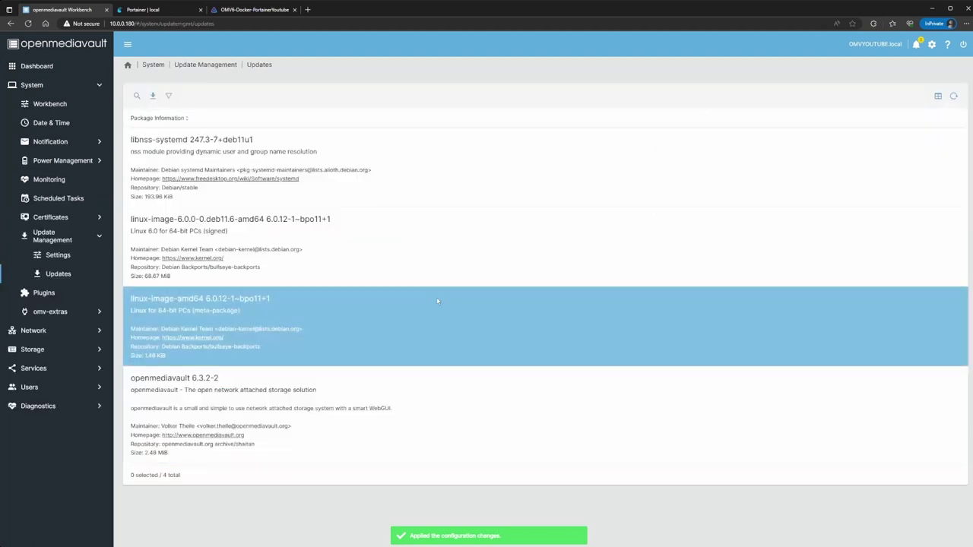
pyautogui.click(136, 97)
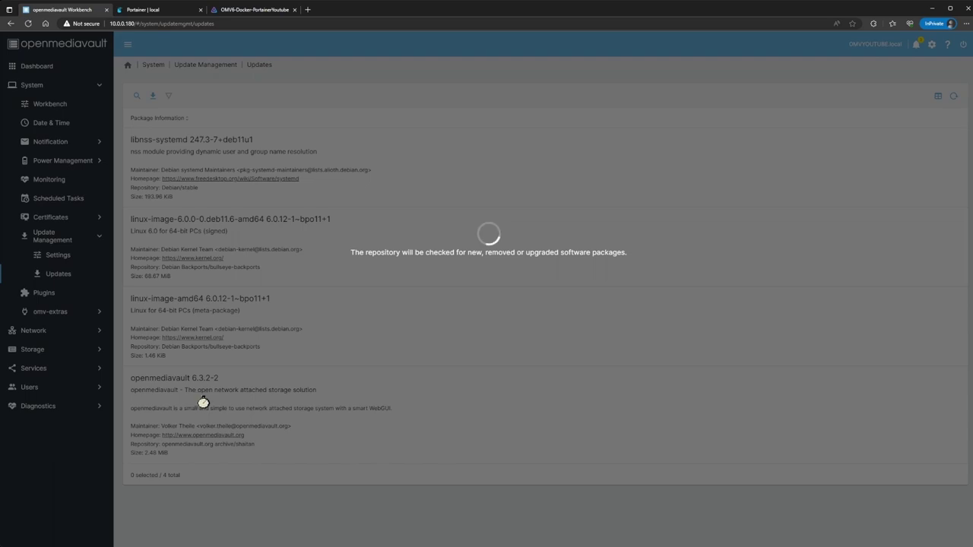
pyautogui.scroll(-10, 250, 282)
pyautogui.scroll(10, 259, 357)
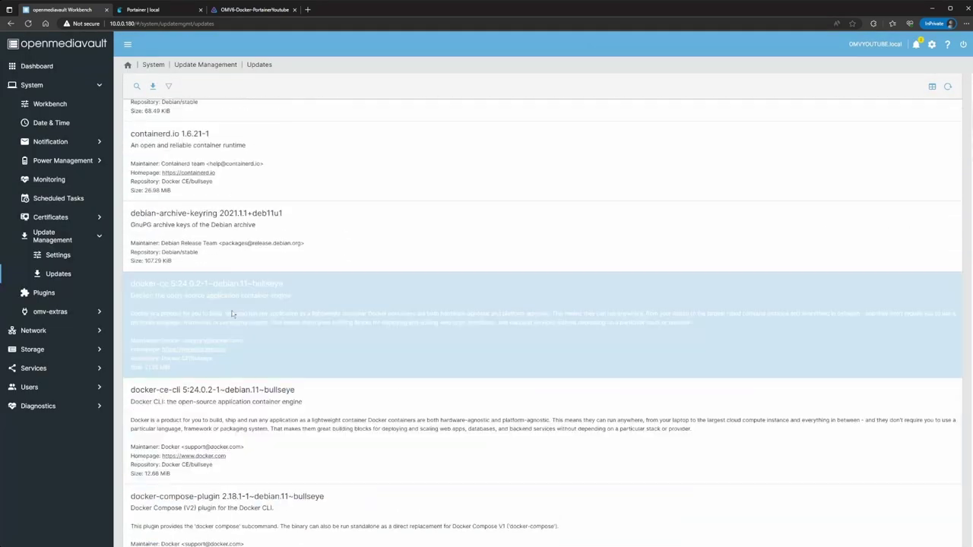
# Step: Install all 60 pending package updates and close the finished upgrade output
pyautogui.click(152, 96)
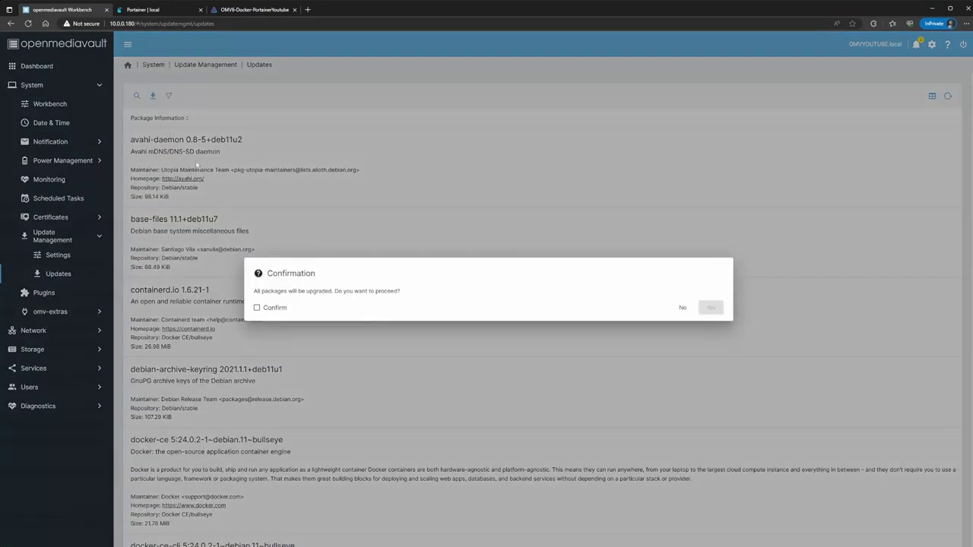
pyautogui.click(257, 307)
pyautogui.click(708, 308)
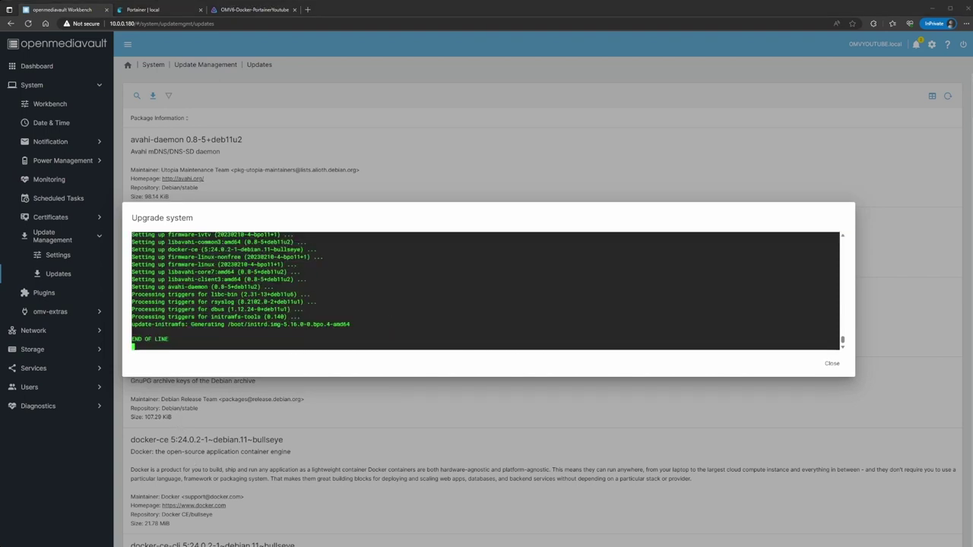
pyautogui.click(831, 363)
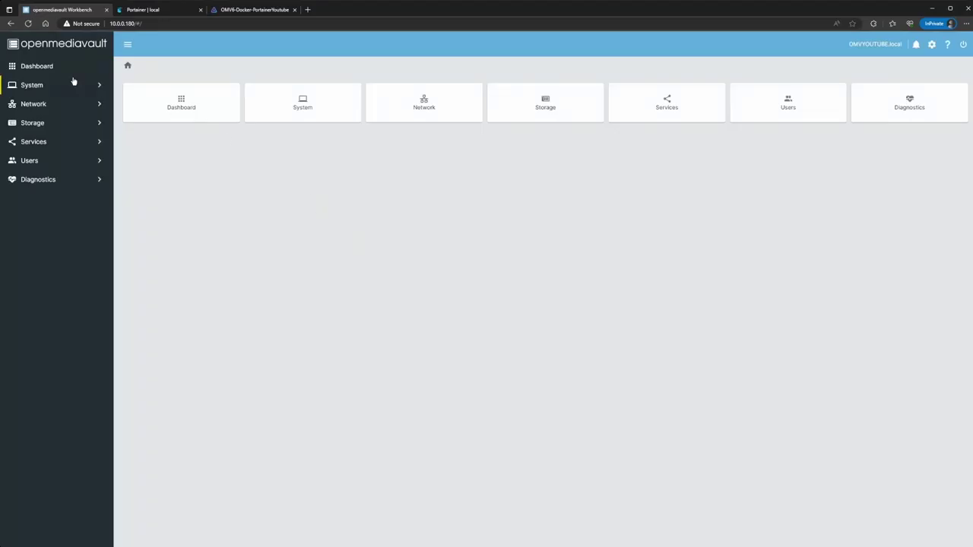
# Step: Reboot the server from the dashboard power menu, confirm it, and log back in
pyautogui.click(69, 70)
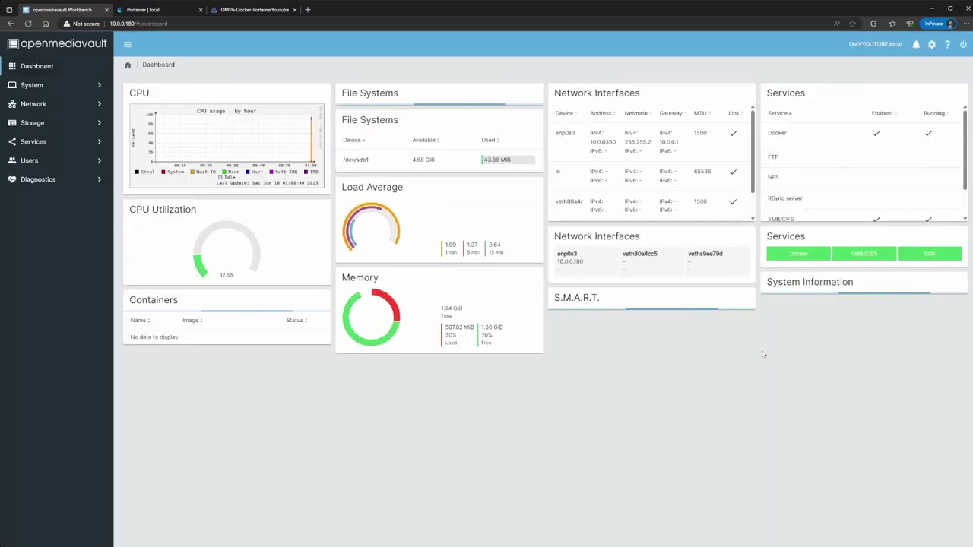
pyautogui.click(963, 45)
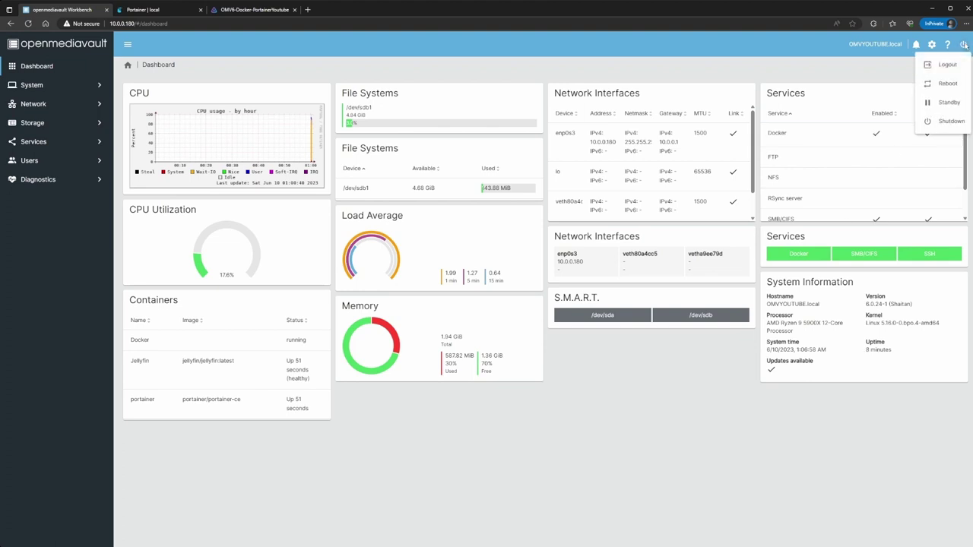
pyautogui.click(945, 84)
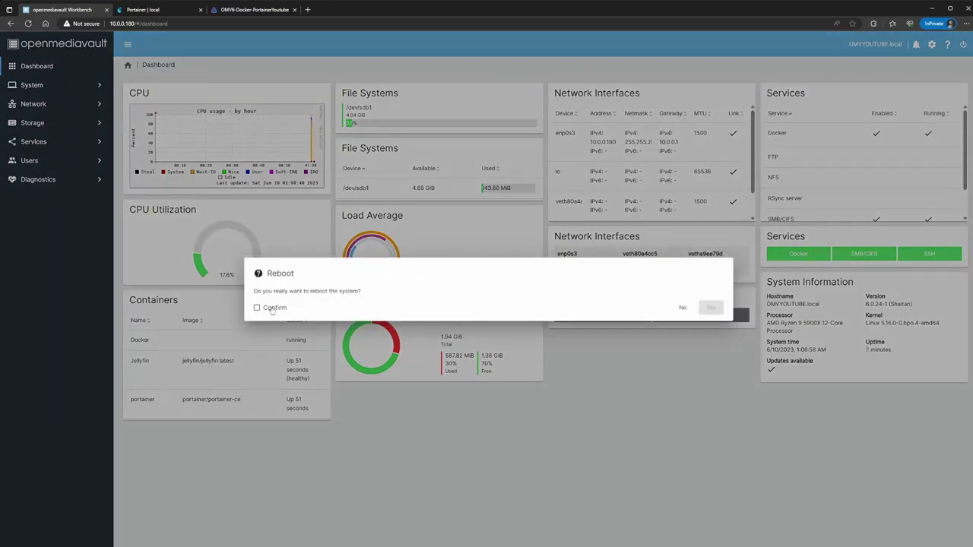
pyautogui.click(271, 309)
pyautogui.click(710, 311)
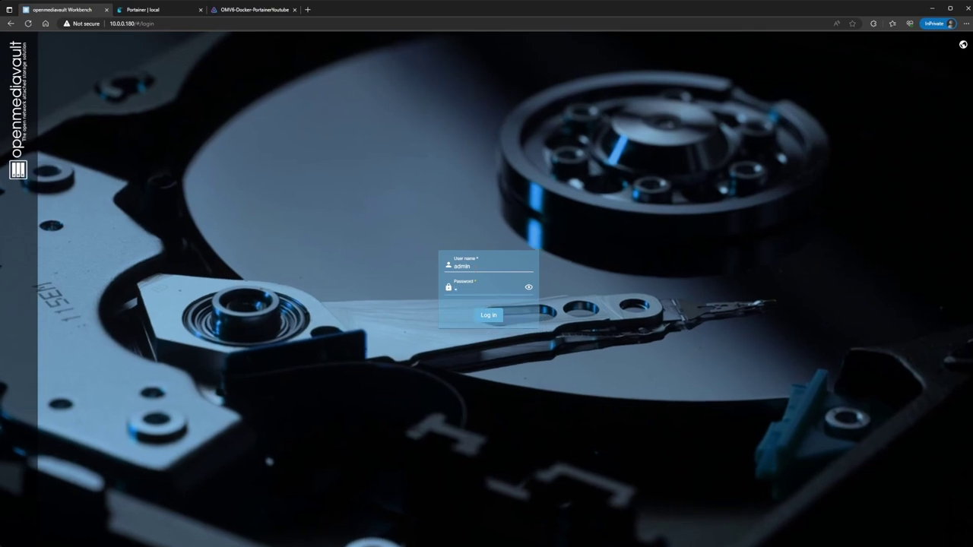
pyautogui.click(489, 314)
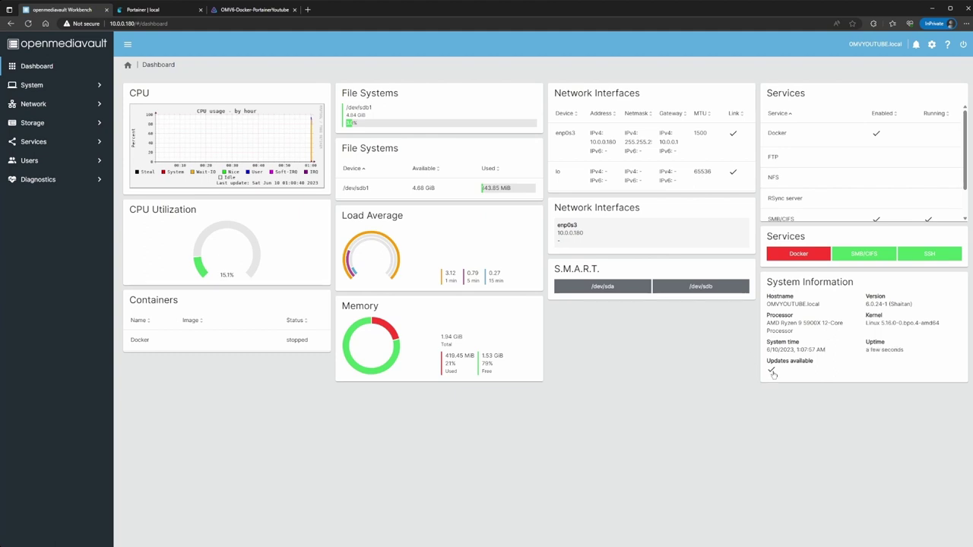
# Step: Recheck updates and run the upgrade again, which upgrades nothing and holds back five packages
pyautogui.click(772, 371)
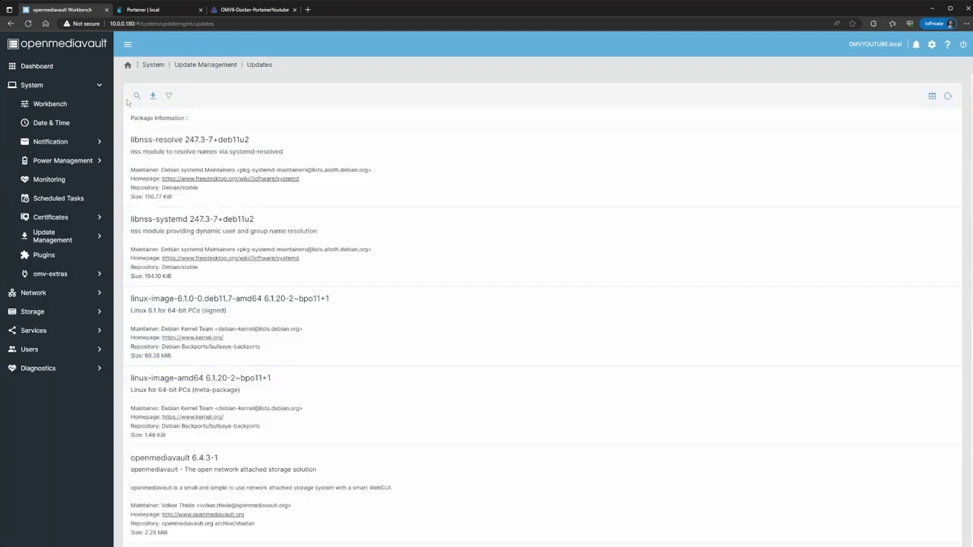
pyautogui.click(137, 96)
pyautogui.click(153, 96)
pyautogui.click(262, 308)
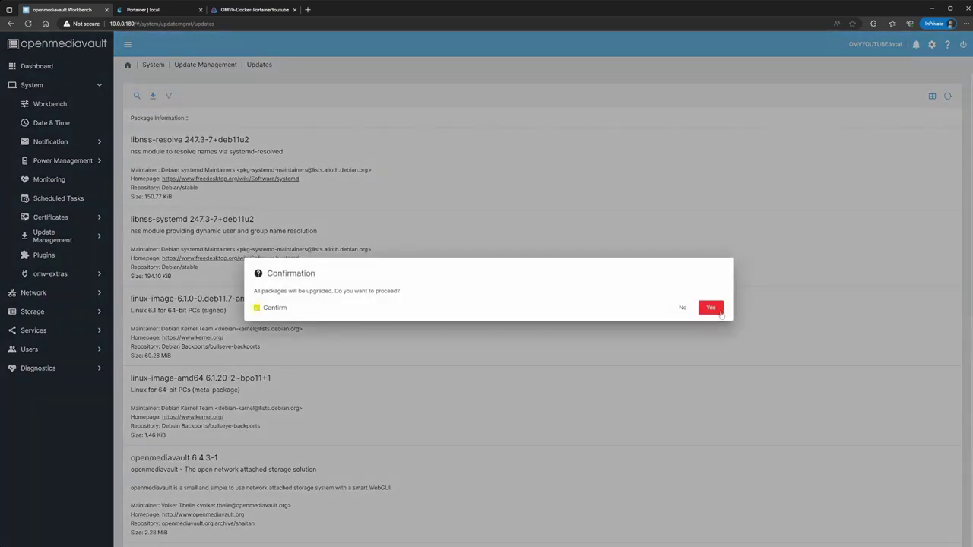
pyautogui.click(710, 308)
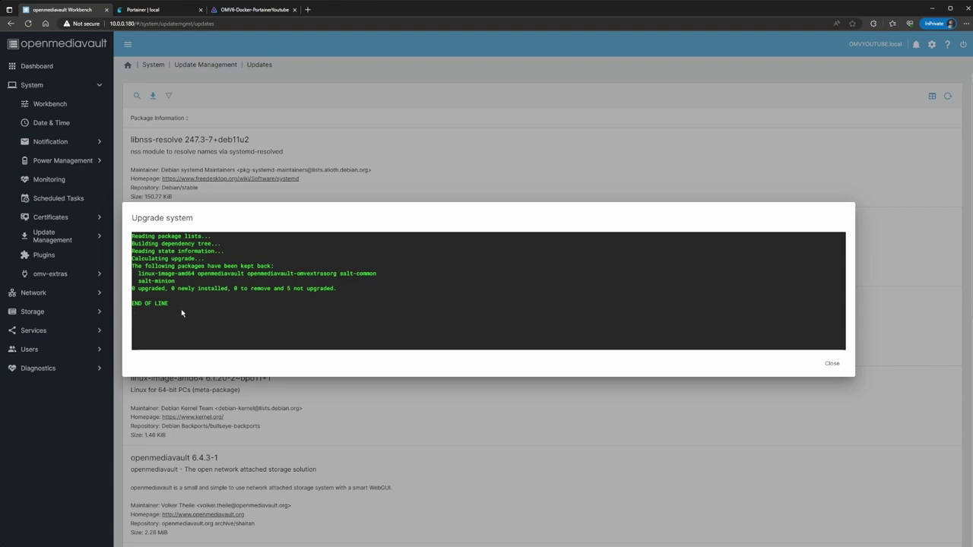
pyautogui.click(832, 365)
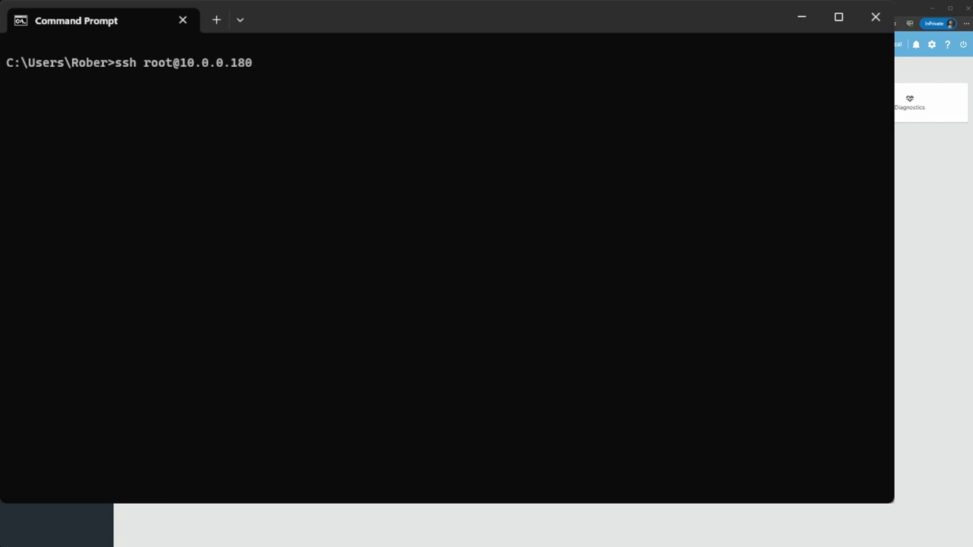
pyautogui.press('Return')
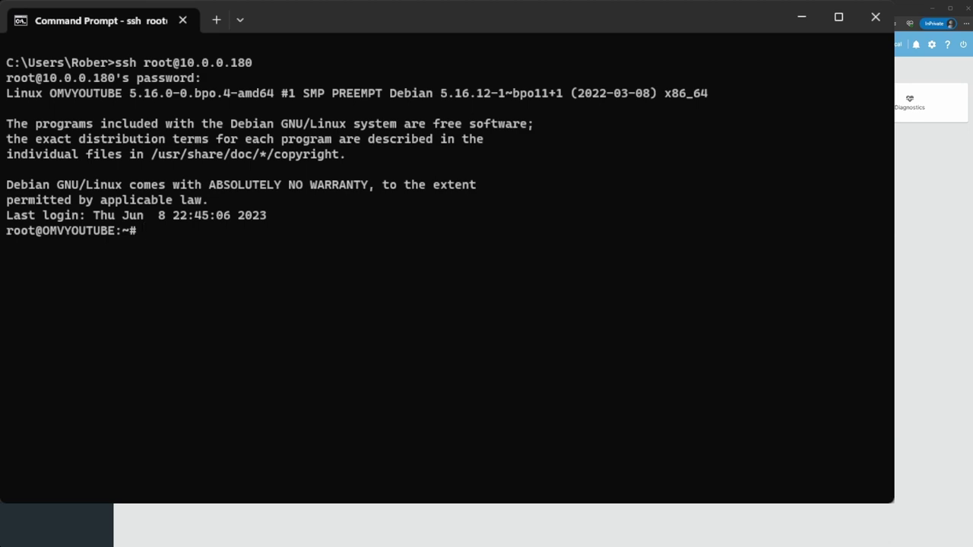
pyautogui.write('apt-get update')
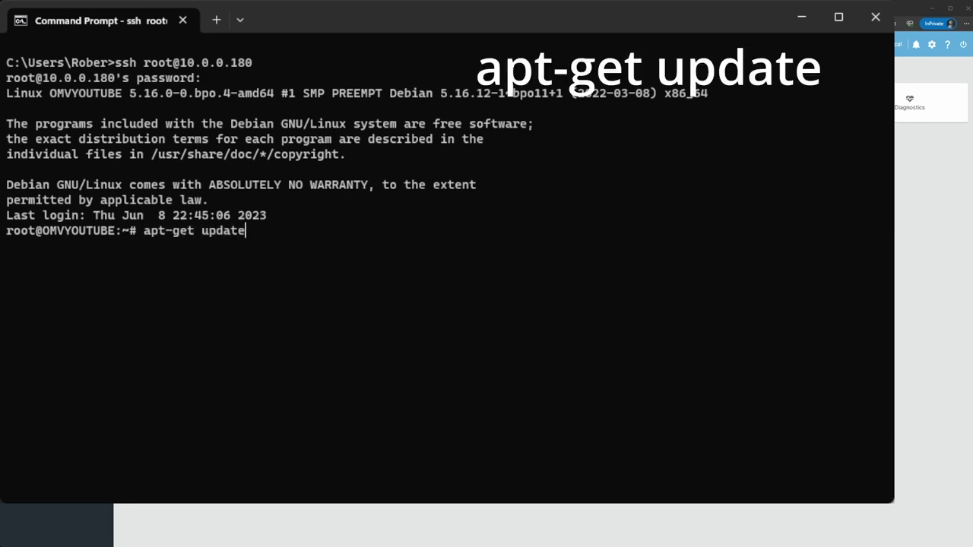
pyautogui.press('Return')
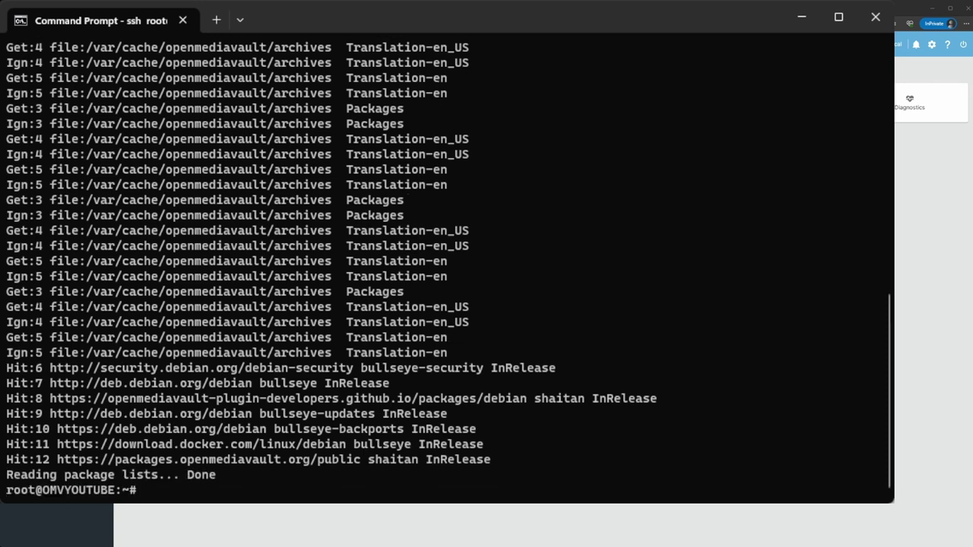
pyautogui.write('apt')
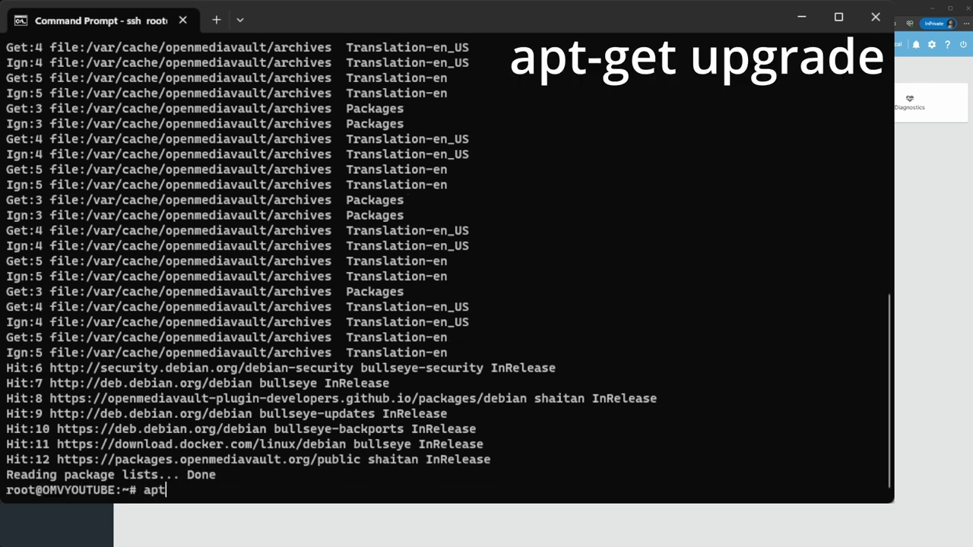
pyautogui.write('-get upgrade')
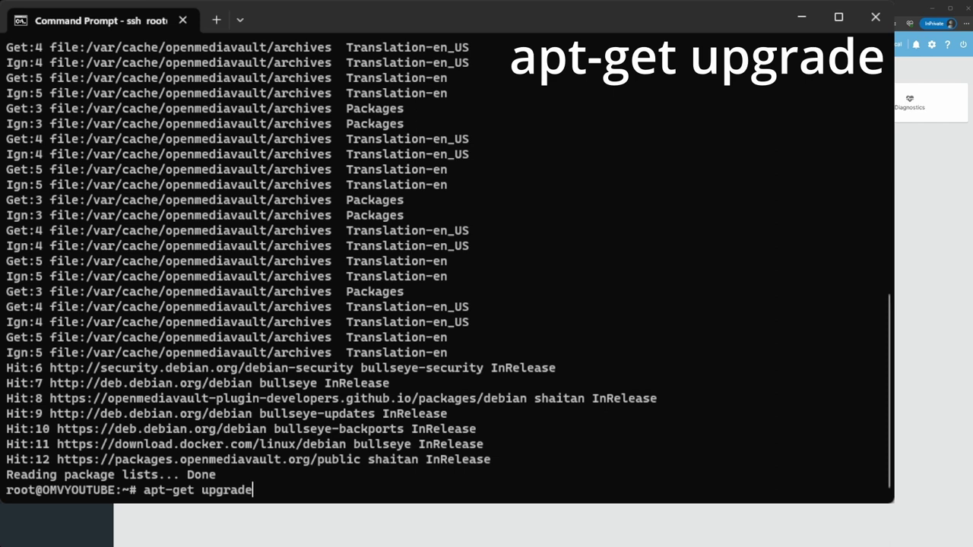
pyautogui.press('Return')
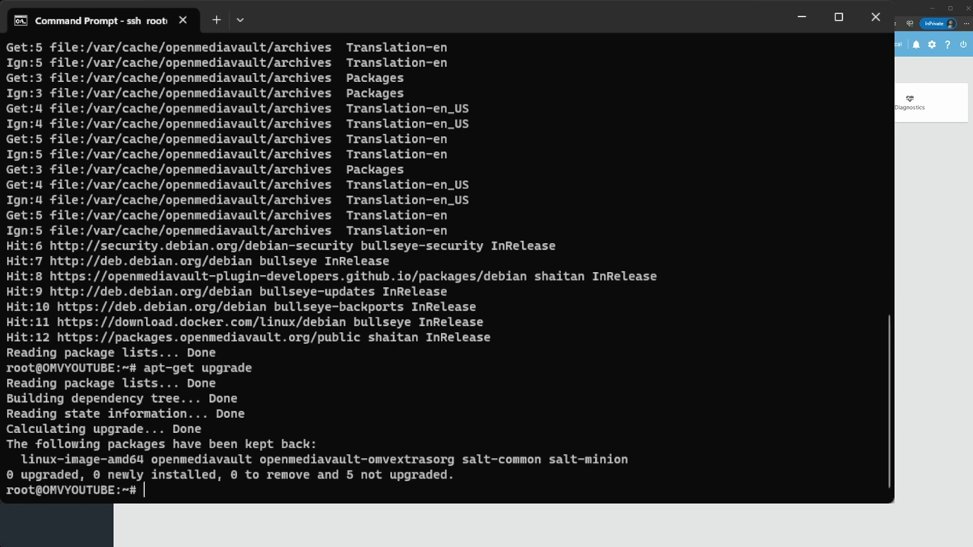
# Step: Run omv-upgrade to upgrade openmediavault to 6.4.3-1 plus four other packages
pyautogui.write('omb')
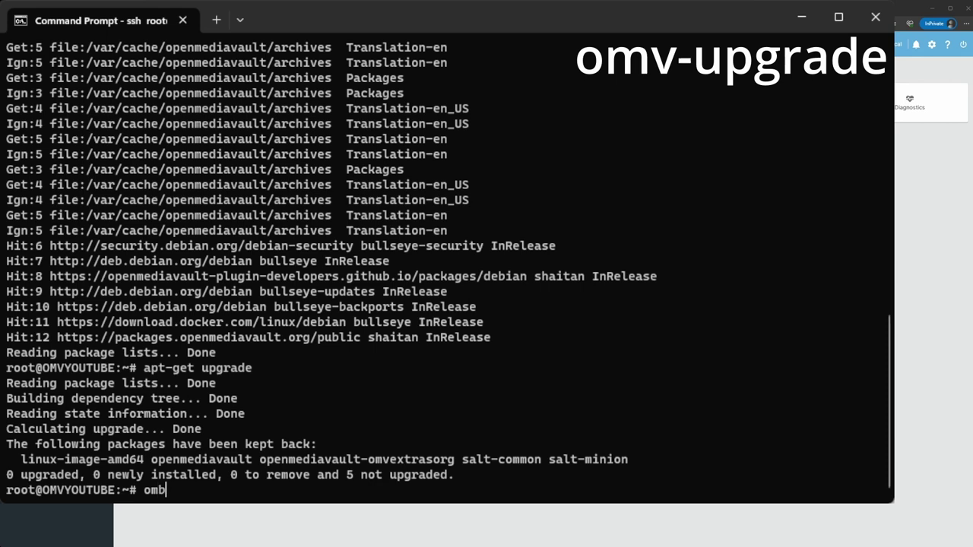
pyautogui.press('BackSpace')
pyautogui.write('v-upgrade')
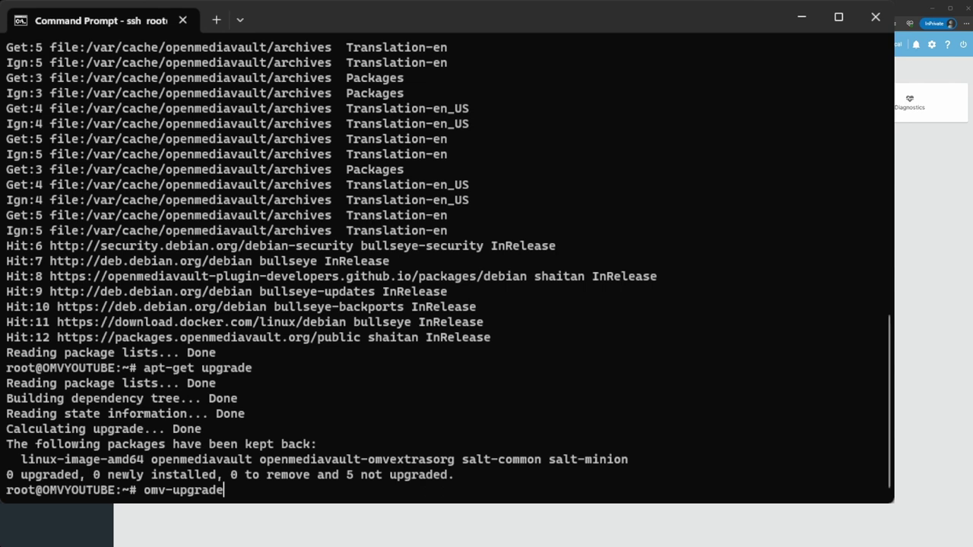
pyautogui.press('Return')
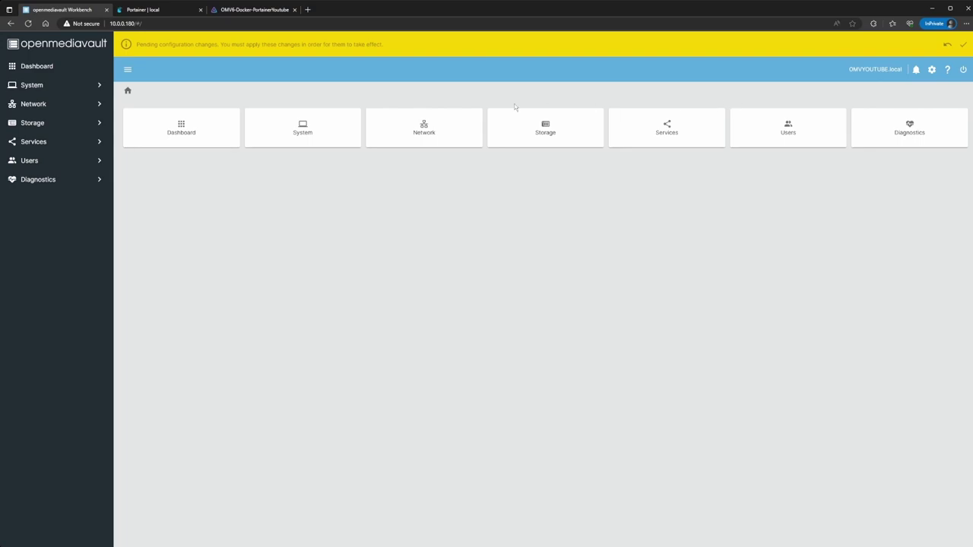
# Step: Reload and log back in to the web admin, noting version 6.4.3-1 (Shaitan), and dismiss the Welcome banner
pyautogui.click(27, 24)
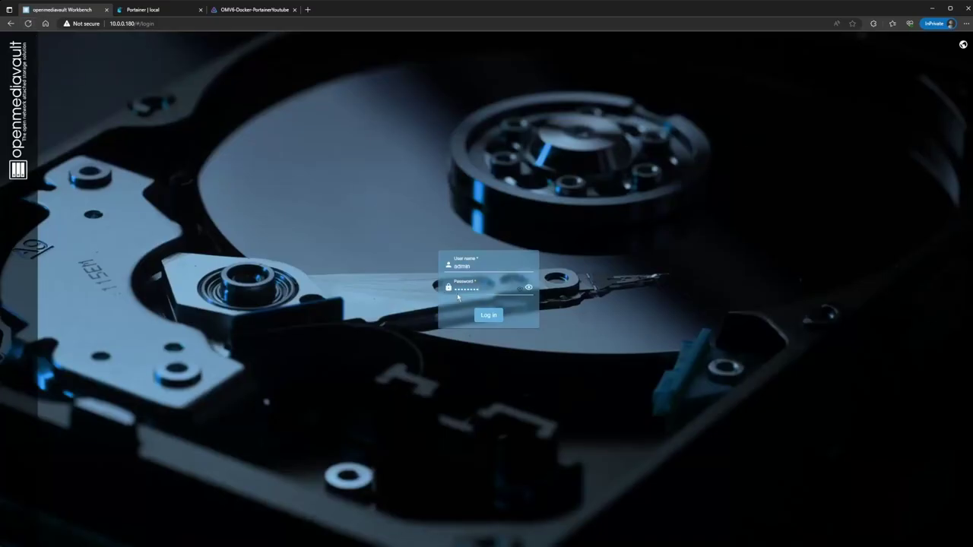
pyautogui.press('Return')
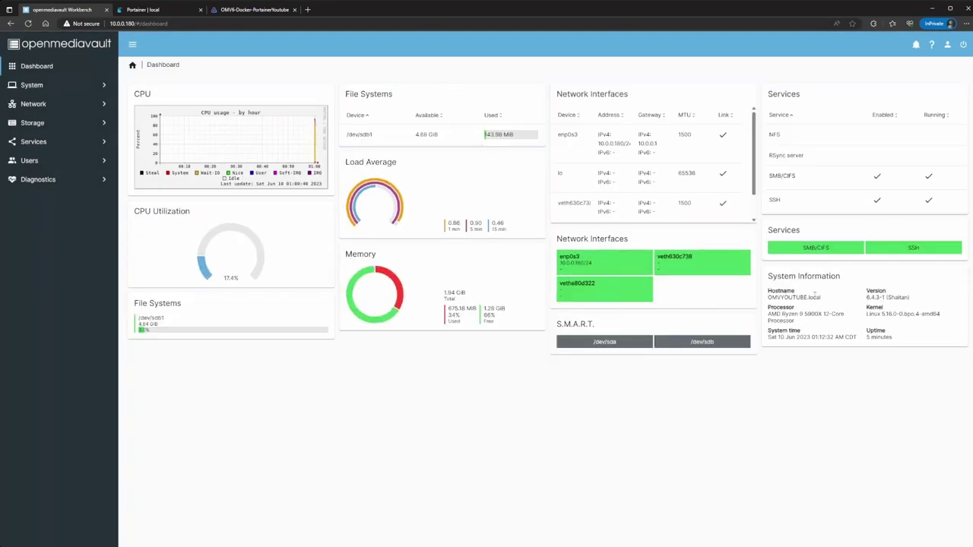
pyautogui.moveTo(867, 299); pyautogui.dragTo(916, 300)
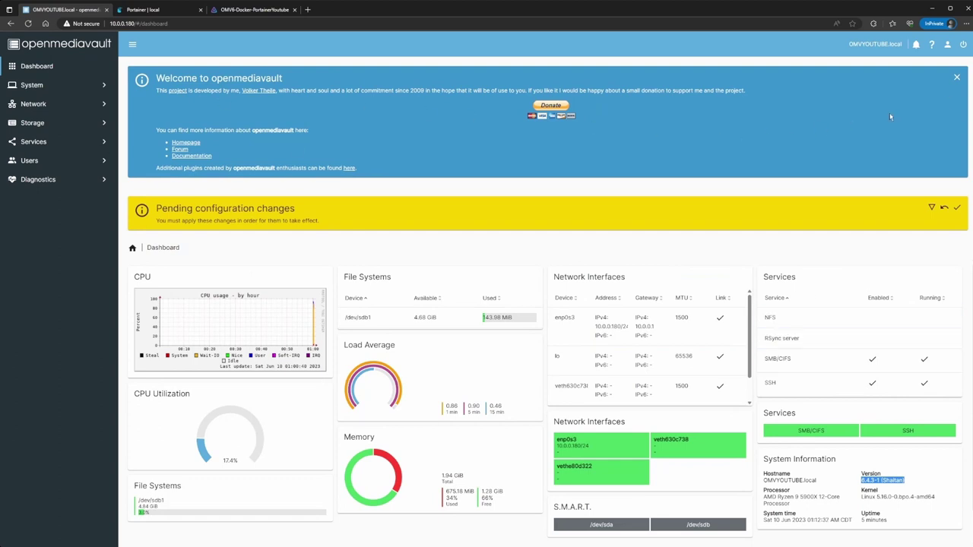
pyautogui.click(956, 76)
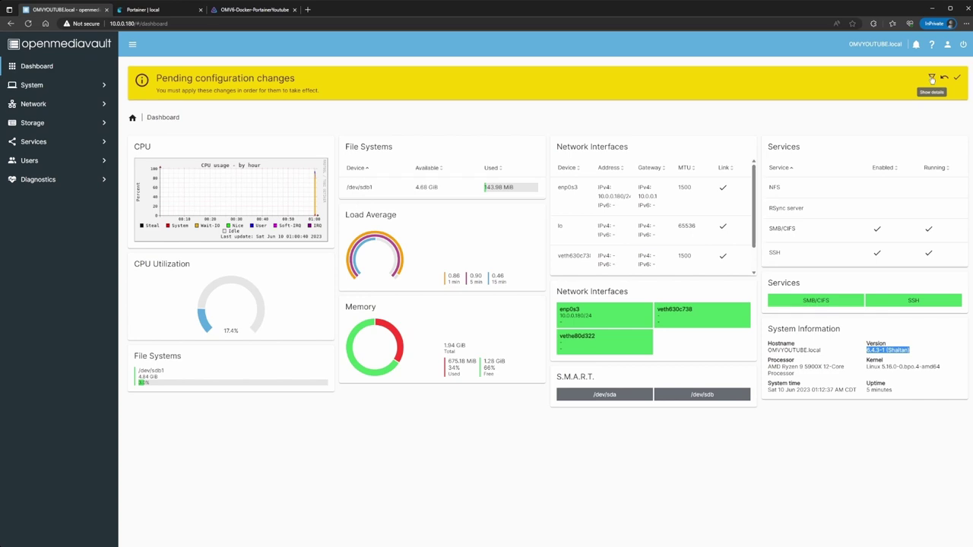
# Step: Show the modules with pending changes and apply the configuration changes
pyautogui.click(932, 78)
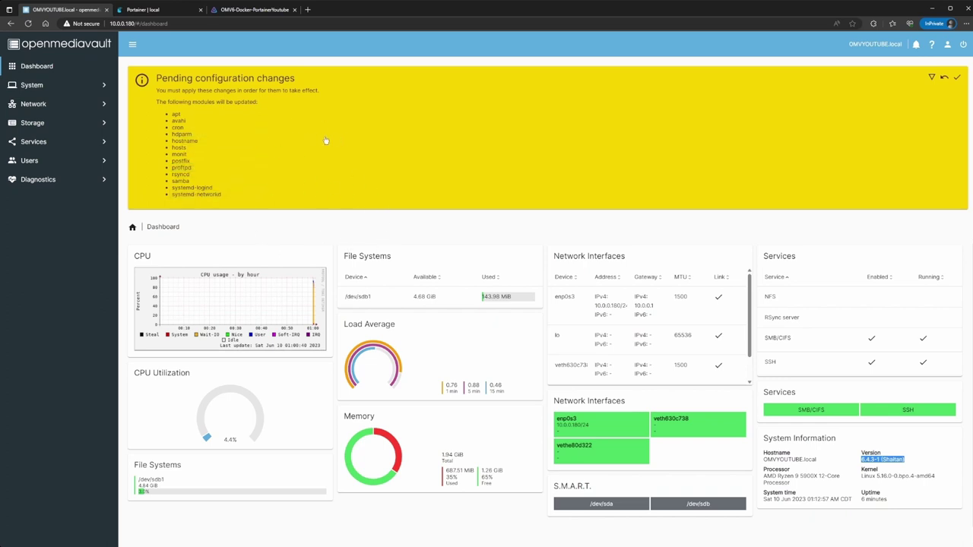
pyautogui.click(957, 79)
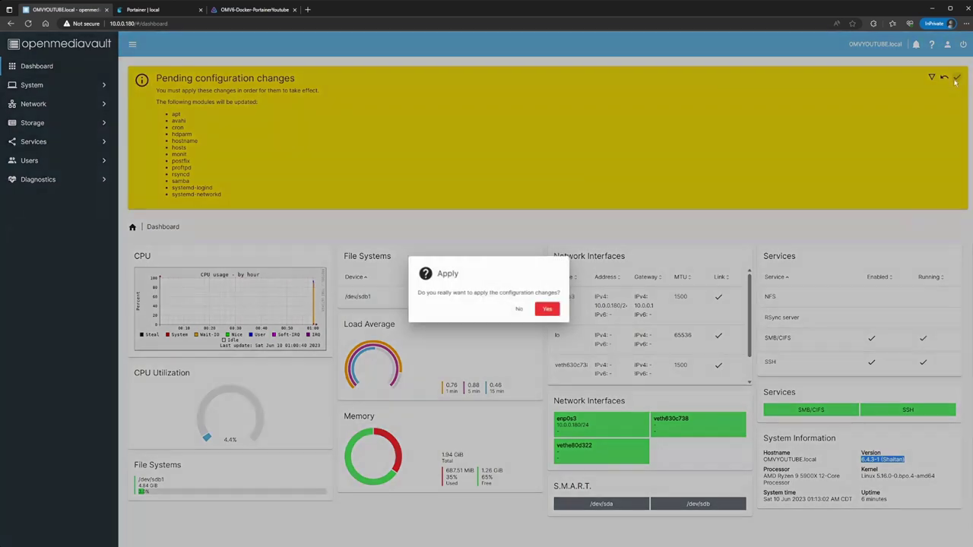
pyautogui.click(547, 309)
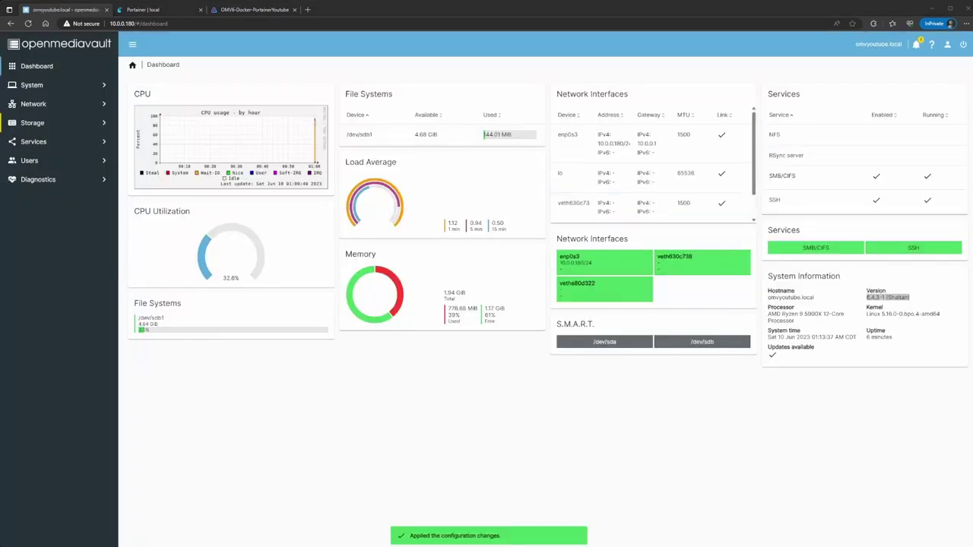
# Step: Search the omv-extras plugin list for 'com' to find openmediavault-compose
pyautogui.click(32, 84)
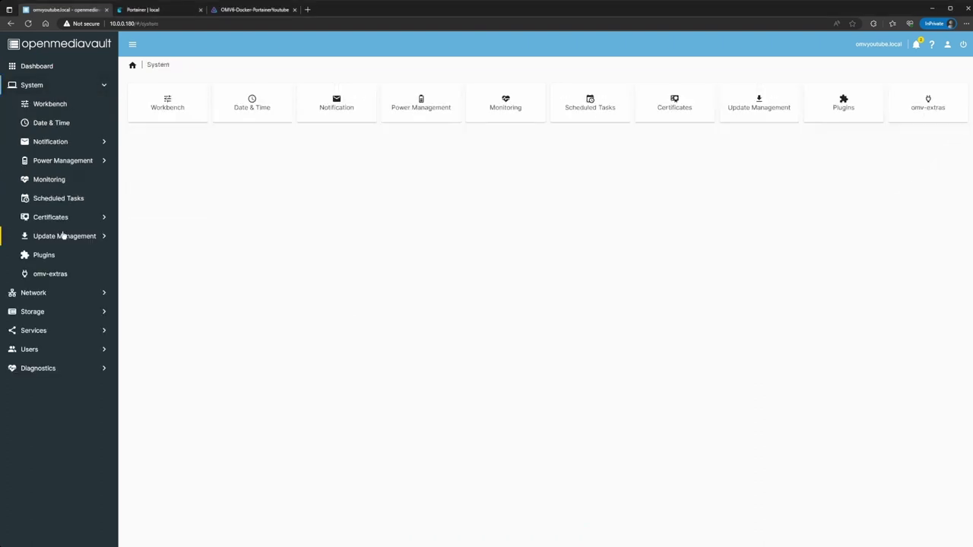
pyautogui.click(50, 276)
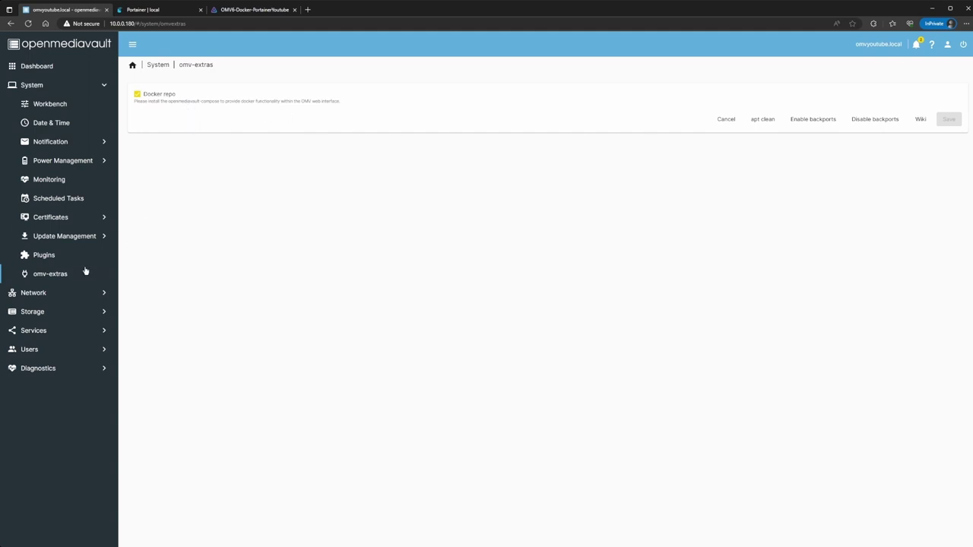
pyautogui.click(38, 259)
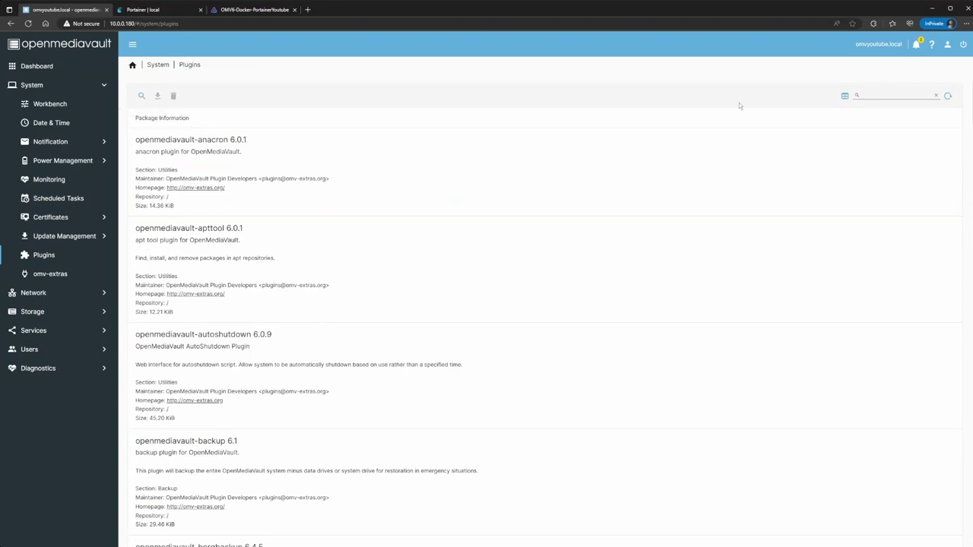
pyautogui.click(859, 97)
pyautogui.write('com')
pyautogui.press('BackSpace')
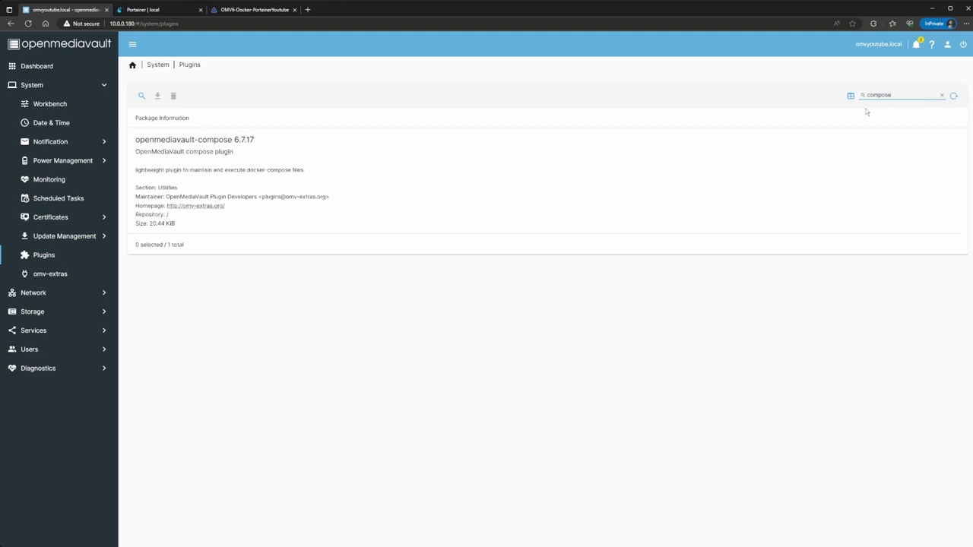
# Step: Install the openmediavault-compose 6.7.17 plugin, confirming the warning, and close the output
pyautogui.click(190, 169)
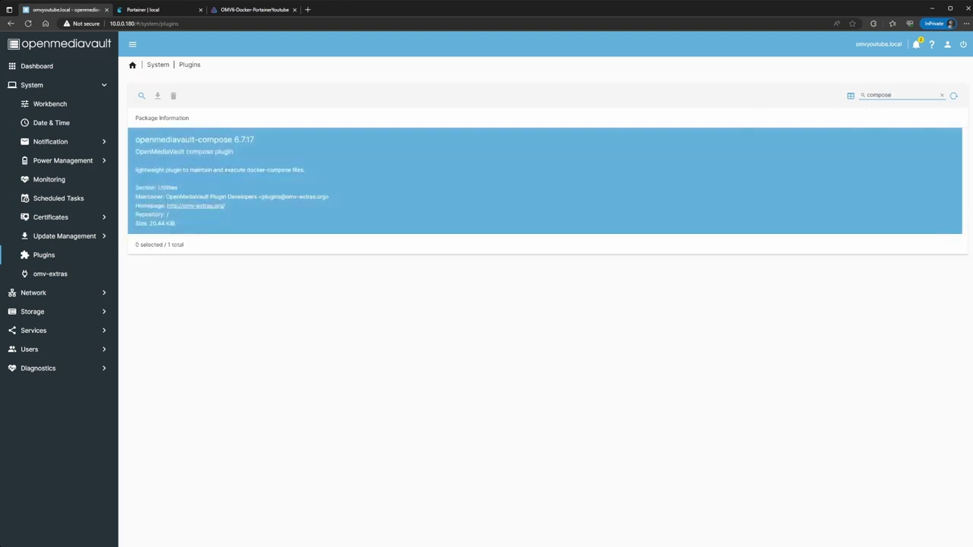
pyautogui.click(190, 169)
pyautogui.click(158, 97)
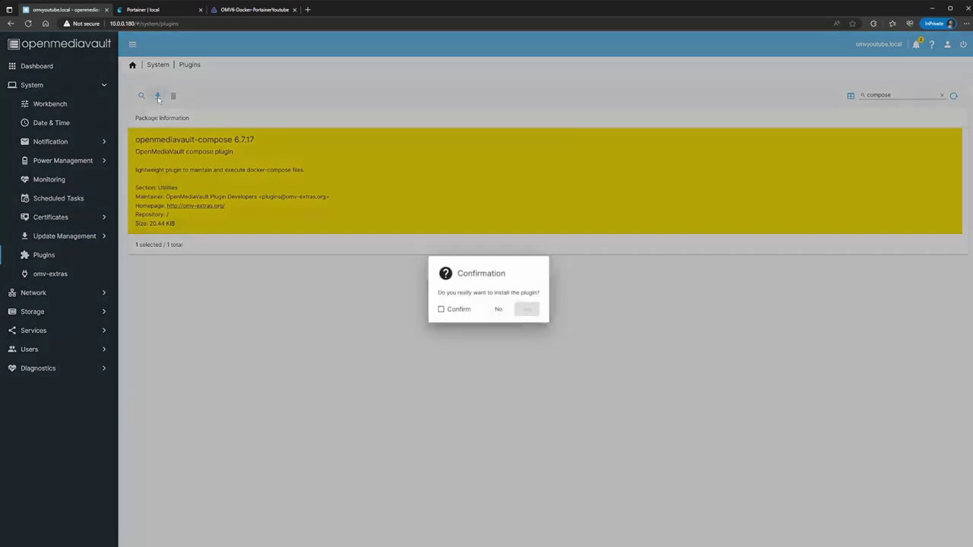
pyautogui.click(460, 309)
pyautogui.click(527, 309)
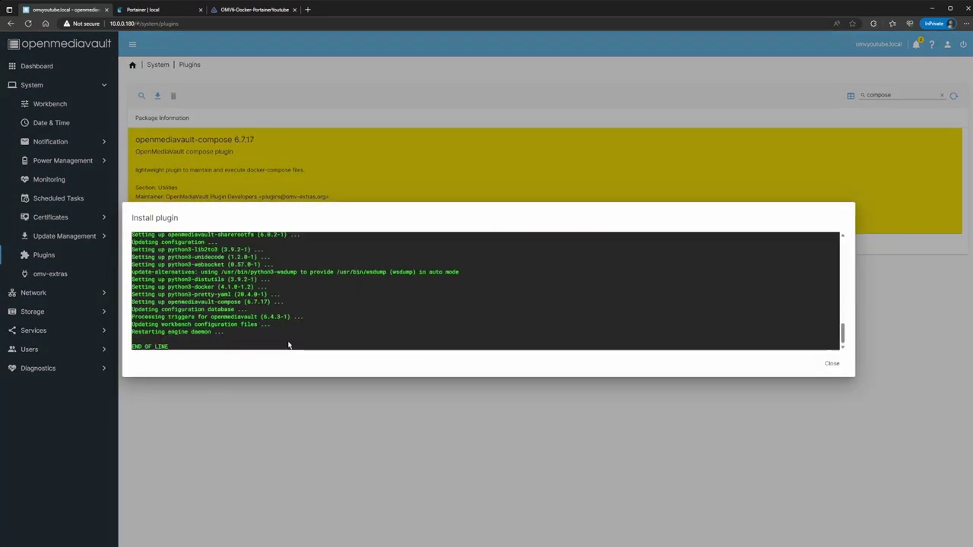
pyautogui.click(831, 363)
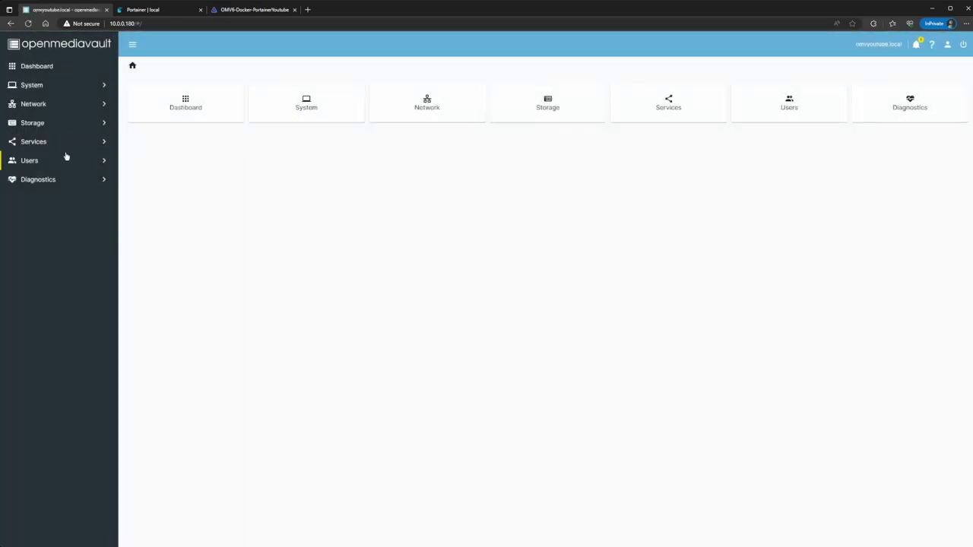
# Step: Confirm in Compose Settings that Docker is installed and running
pyautogui.click(46, 142)
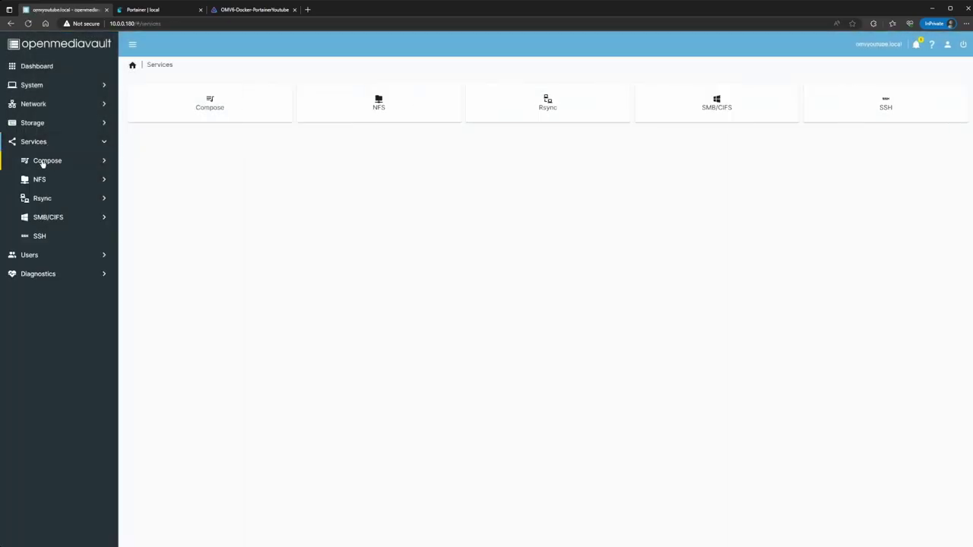
pyautogui.click(43, 161)
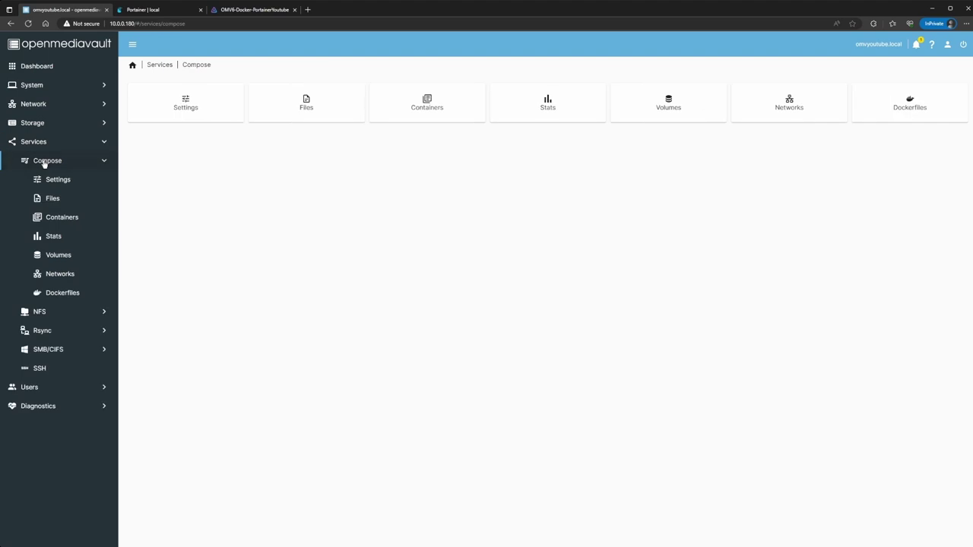
pyautogui.click(191, 120)
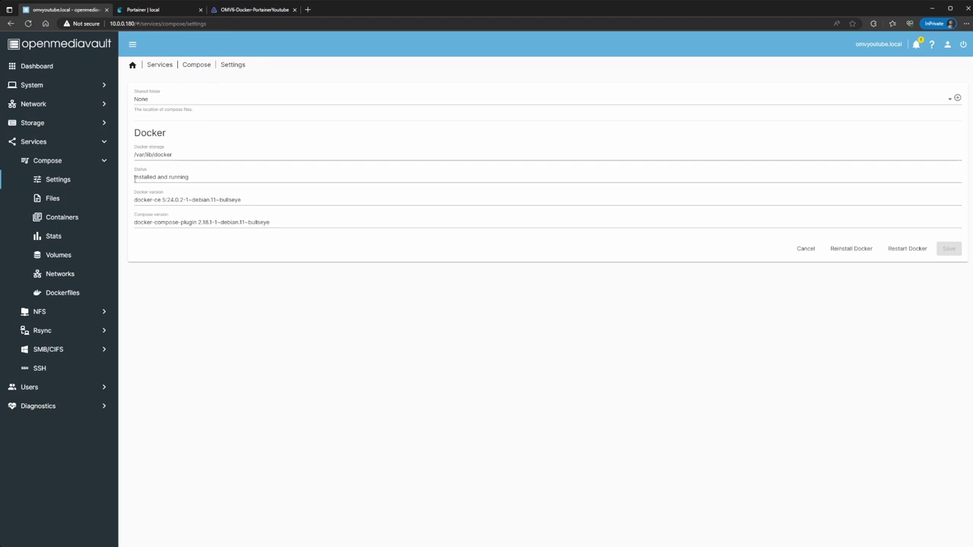
pyautogui.moveTo(191, 183); pyautogui.dragTo(133, 179)
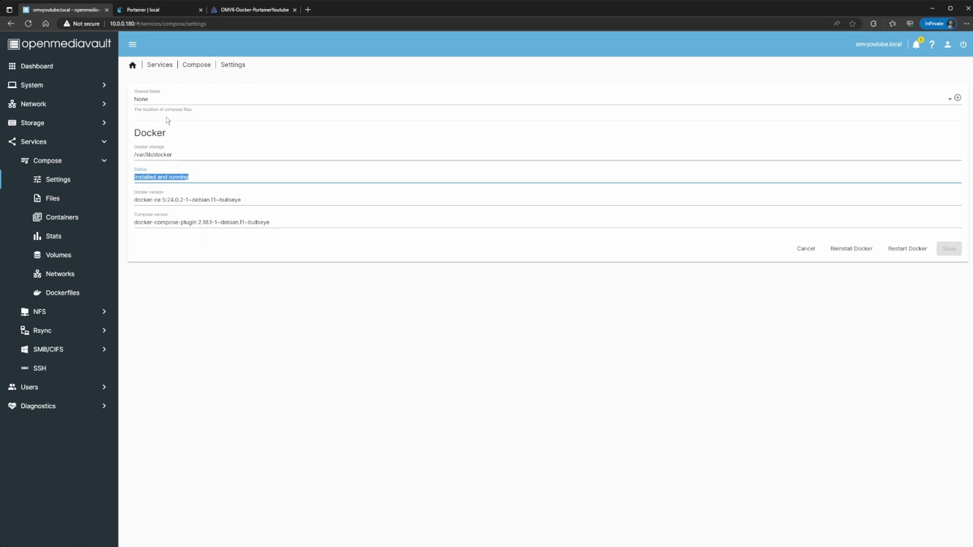
# Step: View the empty Compose Containers and Files lists, returning to the Compose overview
pyautogui.click(196, 66)
pyautogui.click(401, 100)
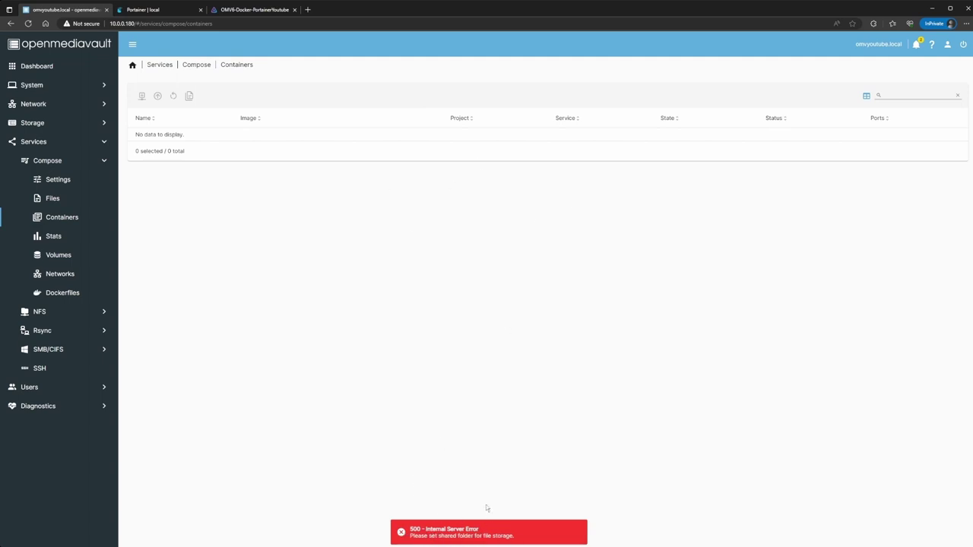
pyautogui.click(193, 66)
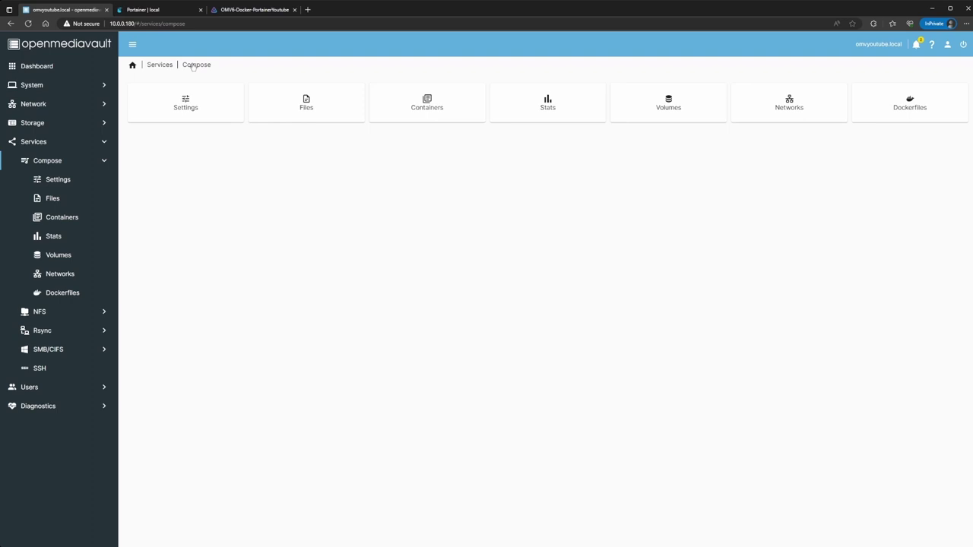
pyautogui.click(297, 102)
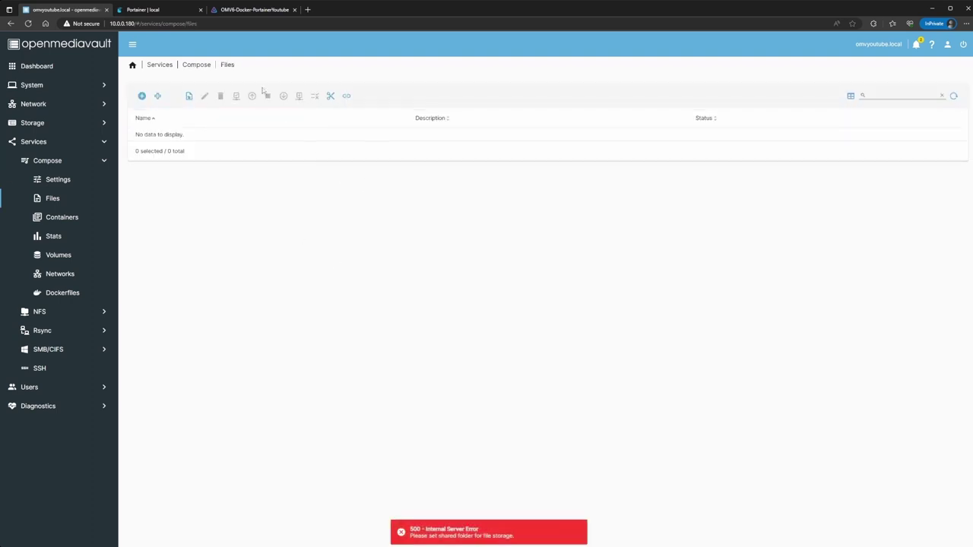
pyautogui.click(196, 65)
# Step: Set the Compose shared folder to Configs and save the settings
pyautogui.click(236, 112)
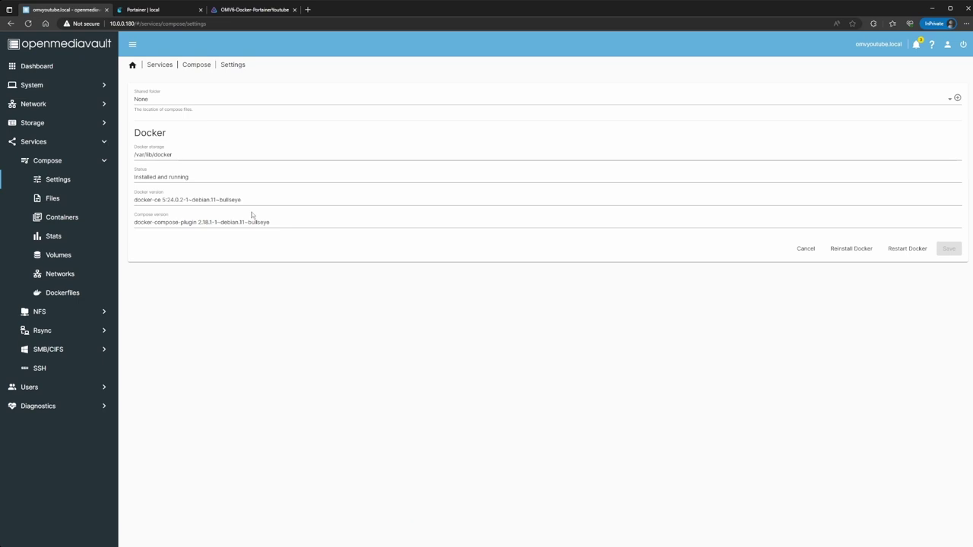
pyautogui.click(949, 103)
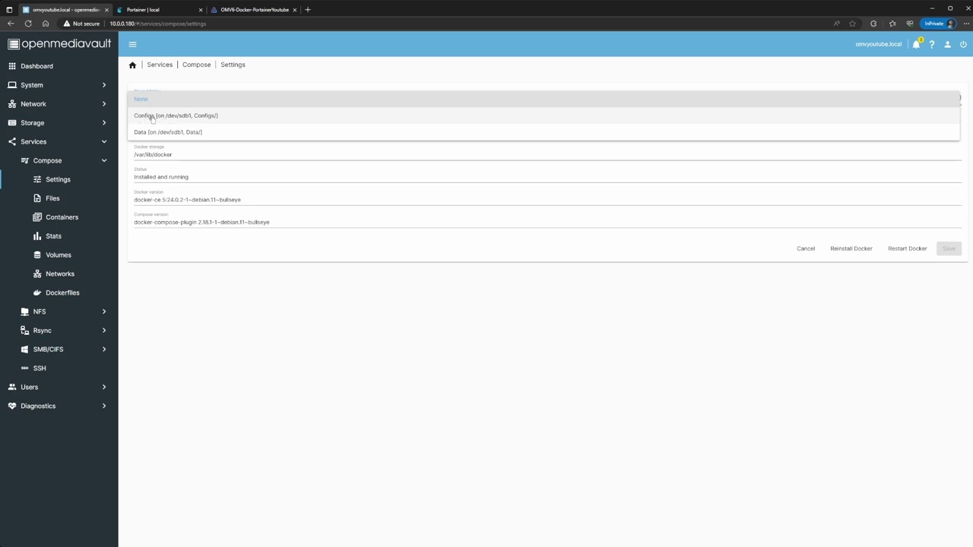
pyautogui.click(147, 118)
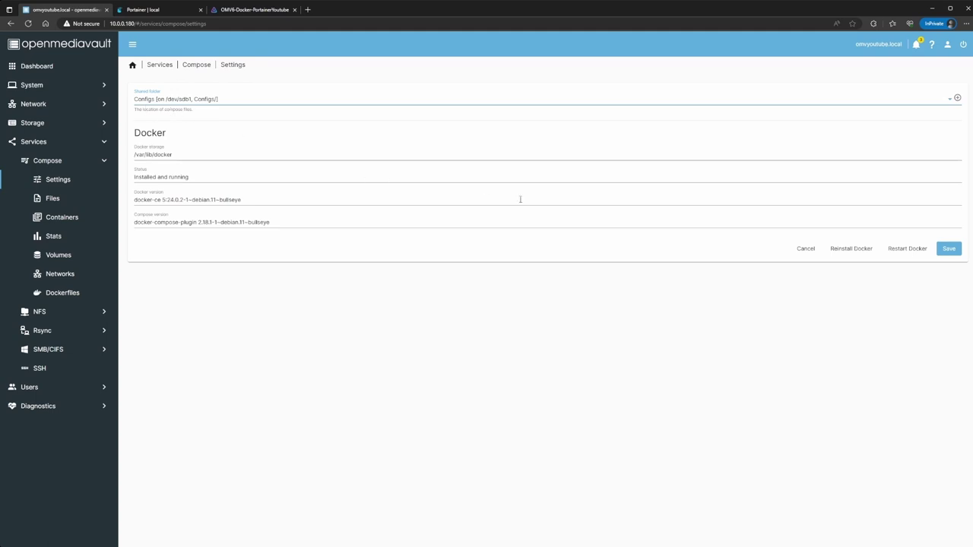
pyautogui.click(943, 250)
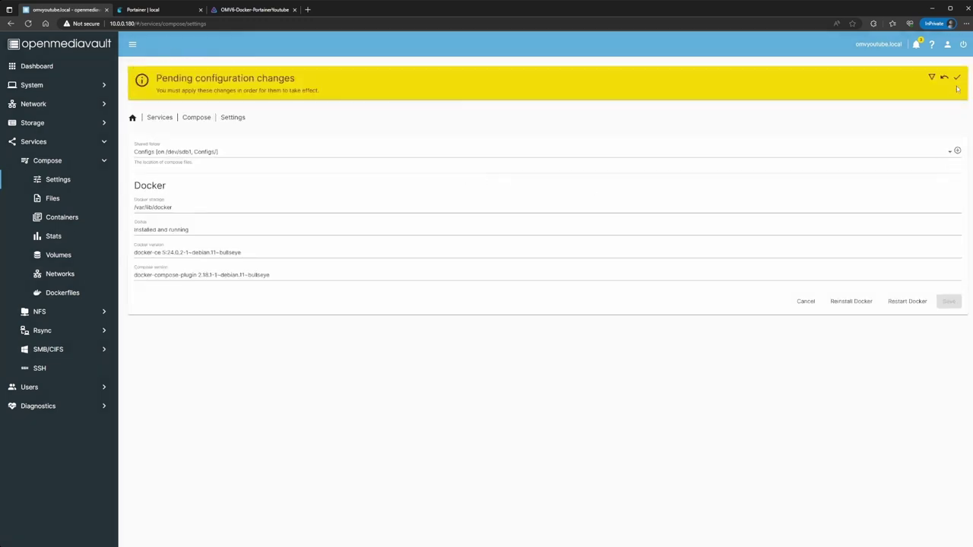
# Step: Apply the pending configuration changes, then switch to Portainer
pyautogui.click(957, 77)
pyautogui.click(555, 305)
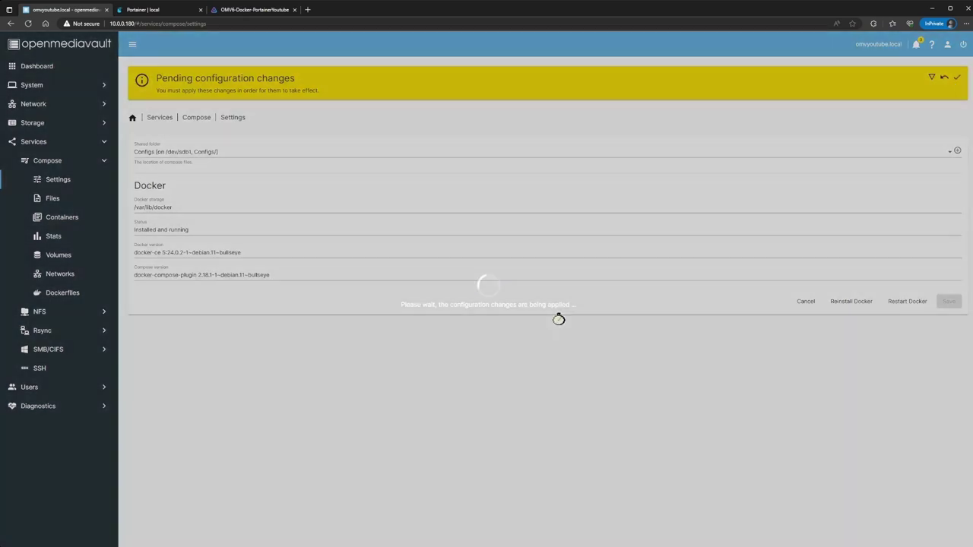
pyautogui.click(156, 10)
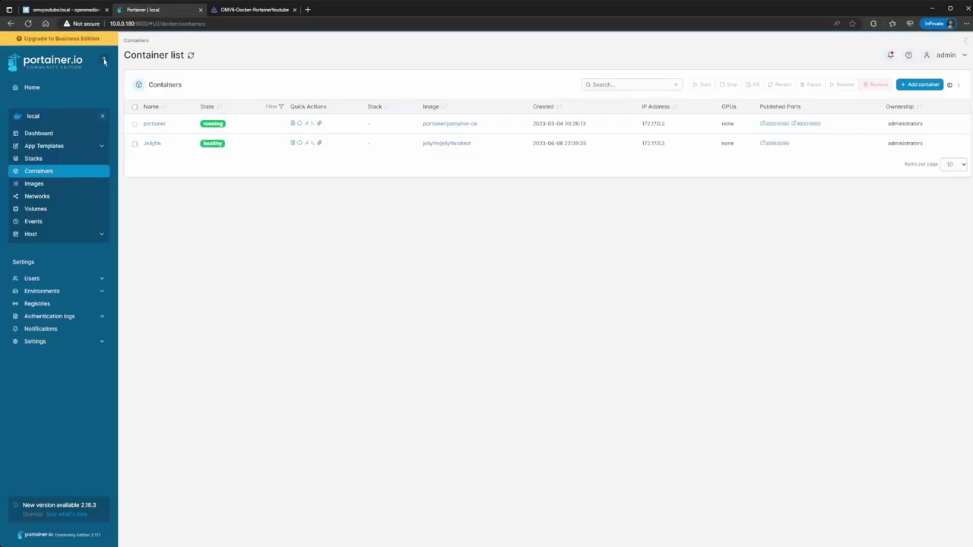
# Step: Reload Portainer, sign in as admin, and open the local environment's container list
pyautogui.click(29, 24)
pyautogui.write('admin')
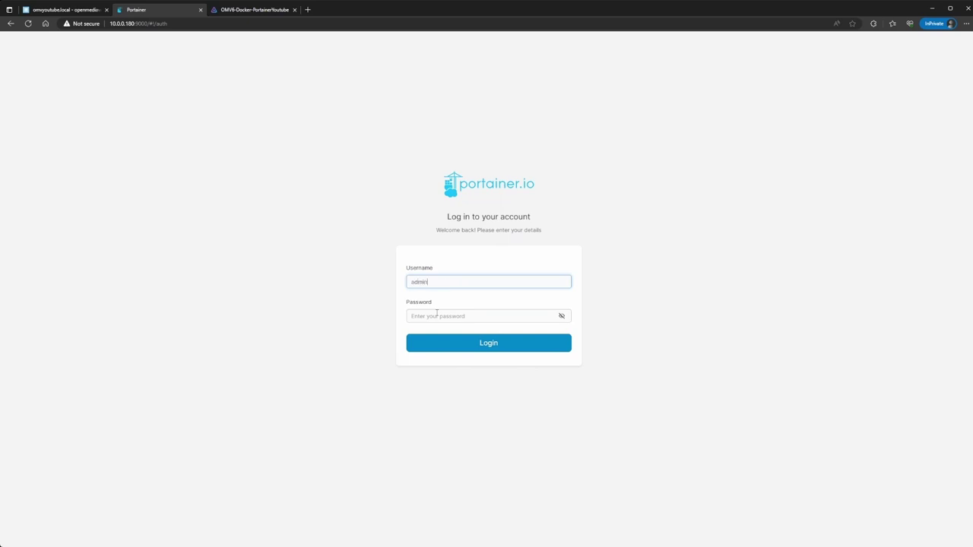
pyautogui.click(437, 312)
pyautogui.write('***')
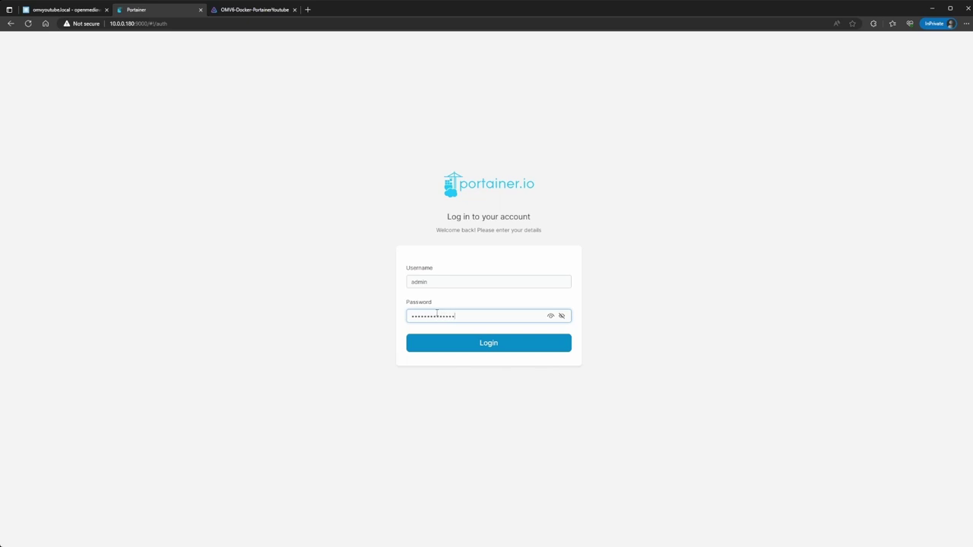
pyautogui.press('Return')
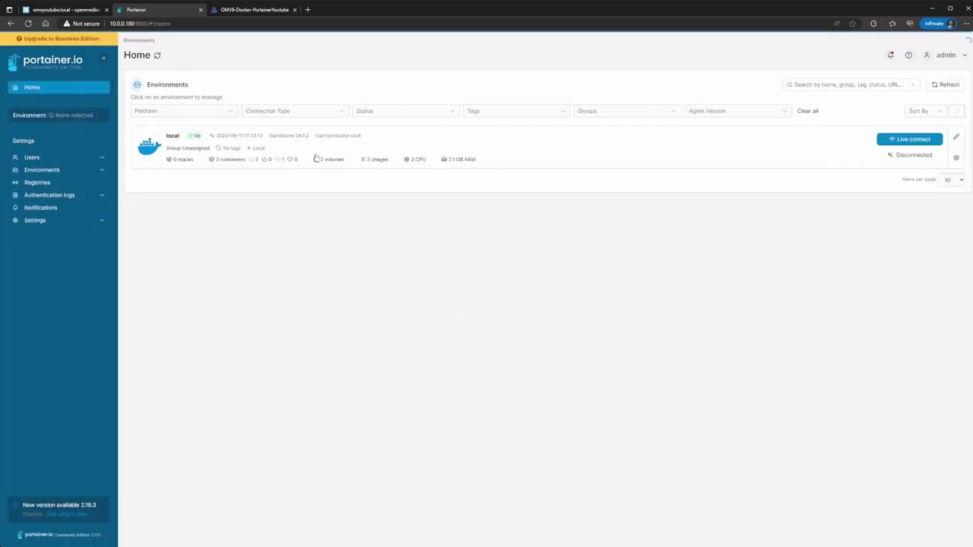
pyautogui.click(641, 210)
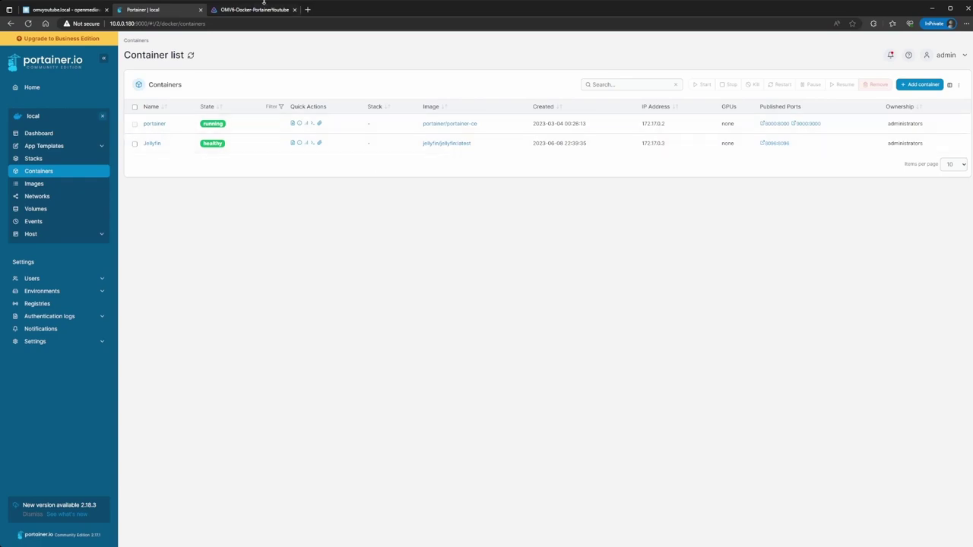
# Step: Reload Jellyfin, then play and pause a video from the home page
pyautogui.click(259, 10)
pyautogui.moveTo(123, 41)
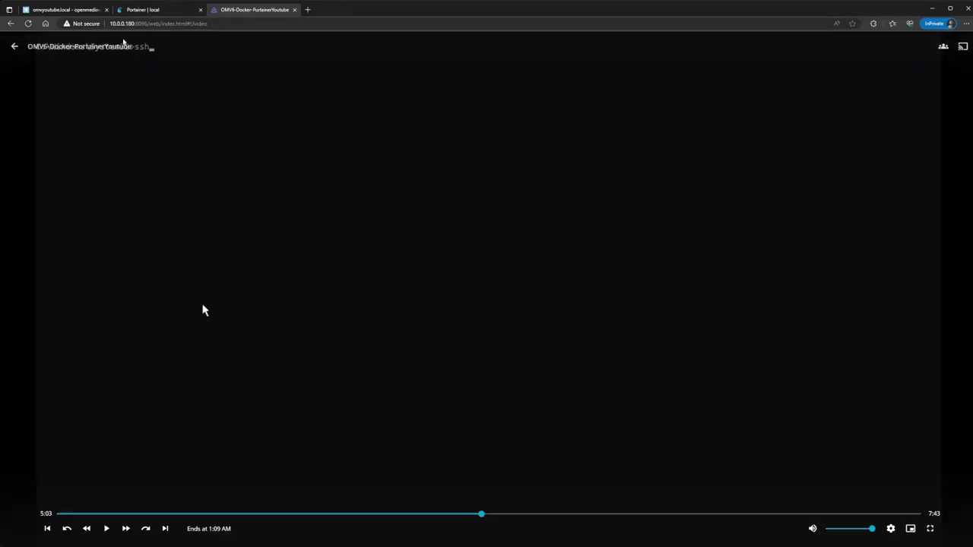
pyautogui.click(27, 24)
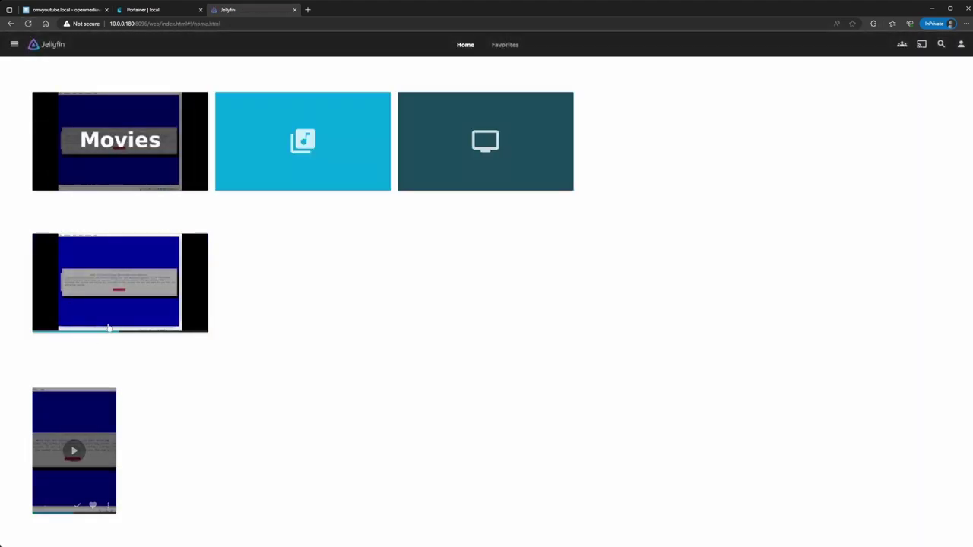
pyautogui.click(120, 283)
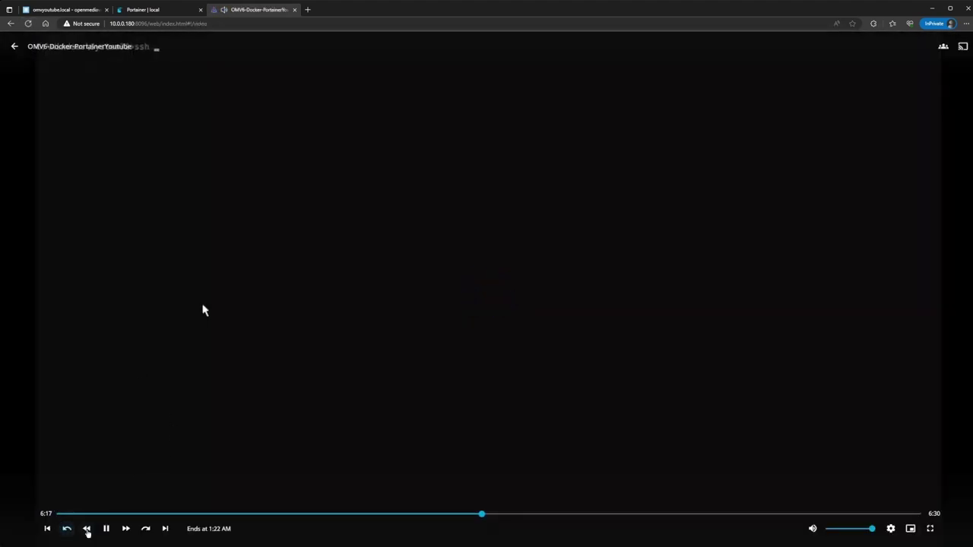
pyautogui.click(107, 529)
# Step: Back in openmediavault, open the Compose containers list and return to the overview
pyautogui.click(69, 9)
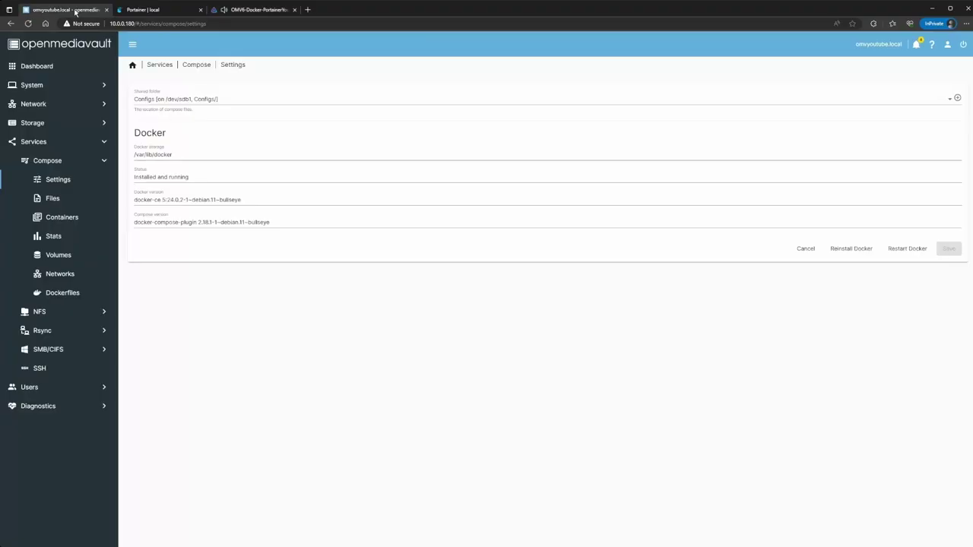
pyautogui.click(198, 67)
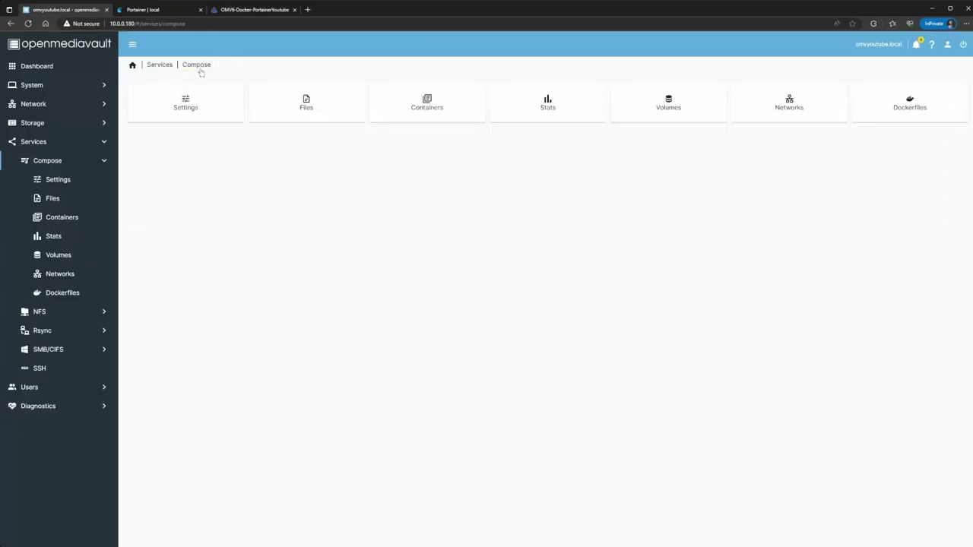
pyautogui.click(432, 118)
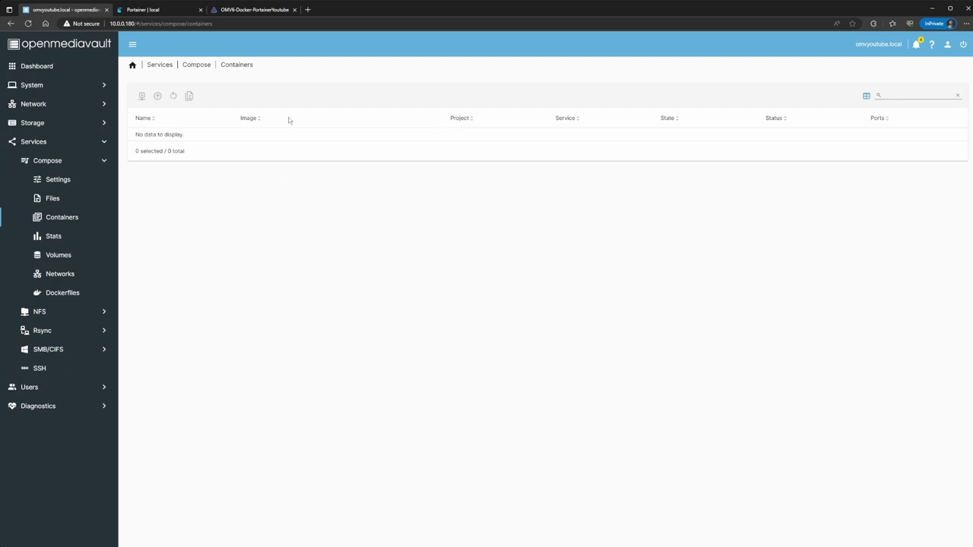
pyautogui.click(194, 66)
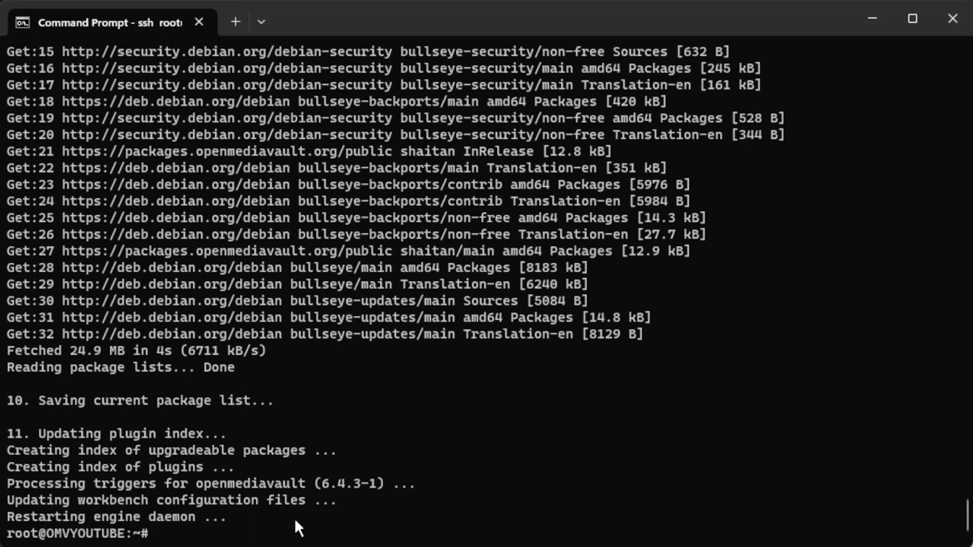
# Step: Run docker ps and highlight the Jellyfin and portainer container names
pyautogui.write('docker ps')
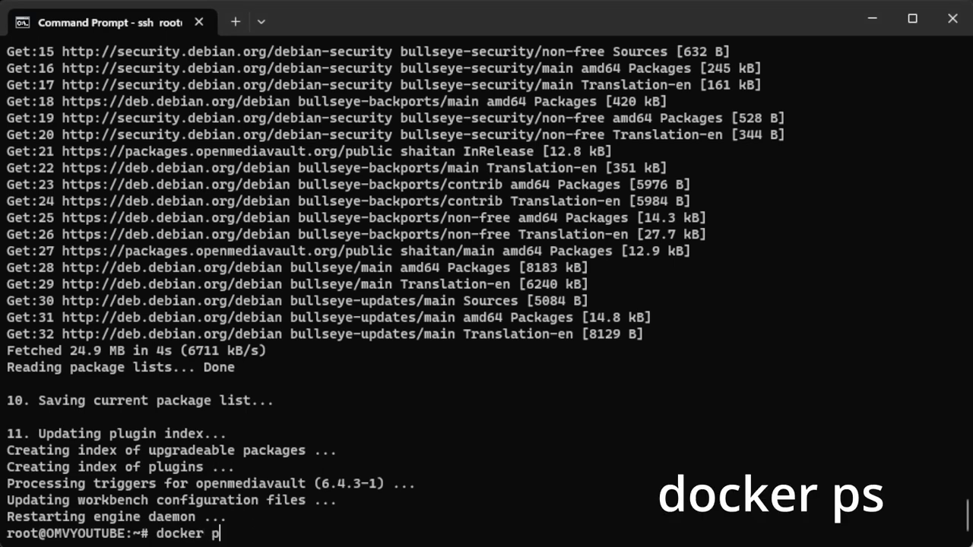
pyautogui.press('Return')
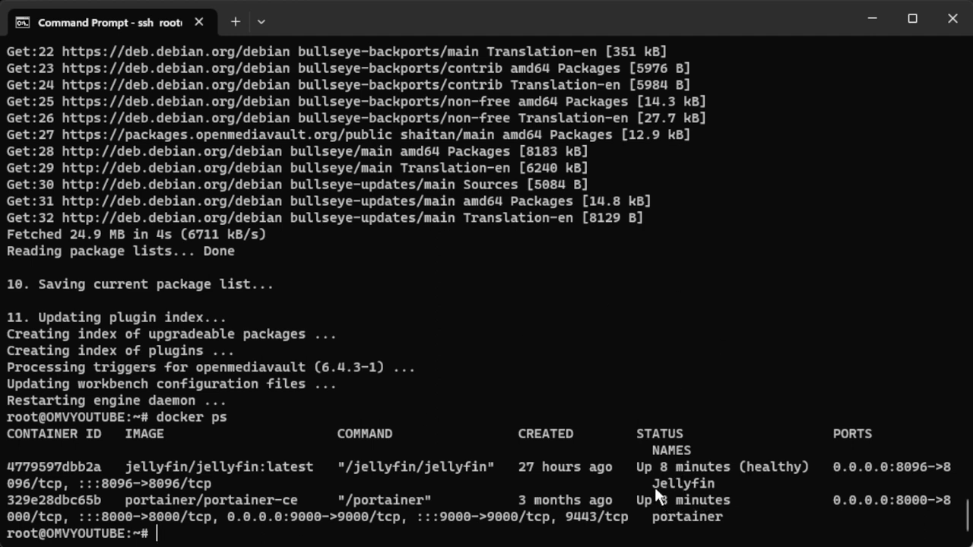
pyautogui.moveTo(653, 485); pyautogui.dragTo(722, 490)
pyautogui.moveTo(656, 520); pyautogui.dragTo(723, 525)
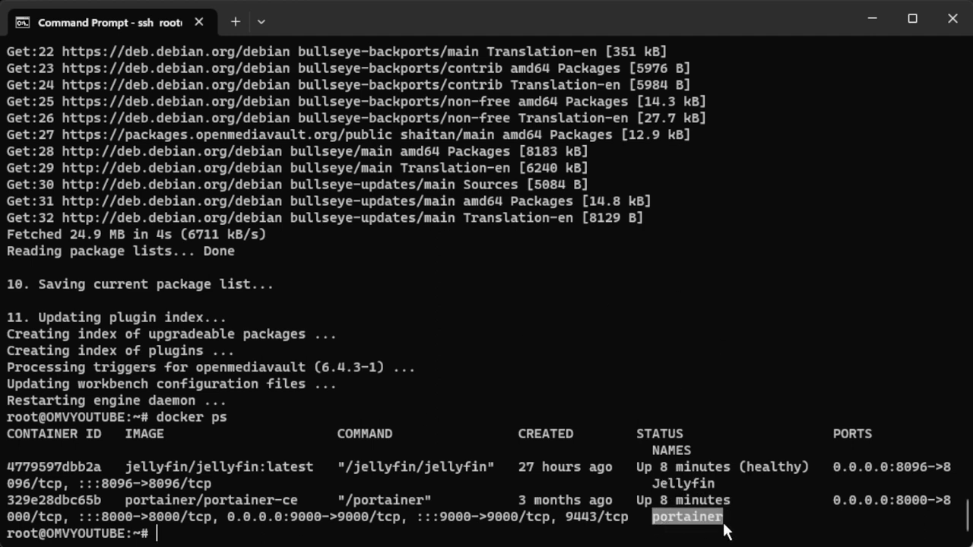
pyautogui.click(204, 540)
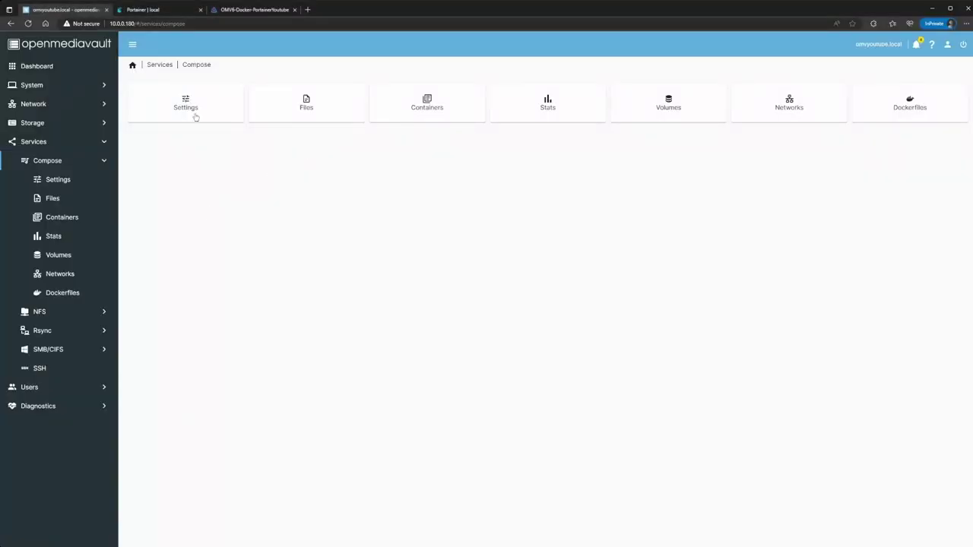
# Step: Autocompose a Jellyfin compose file from the running jellyfin container, with name and description
pyautogui.click(288, 116)
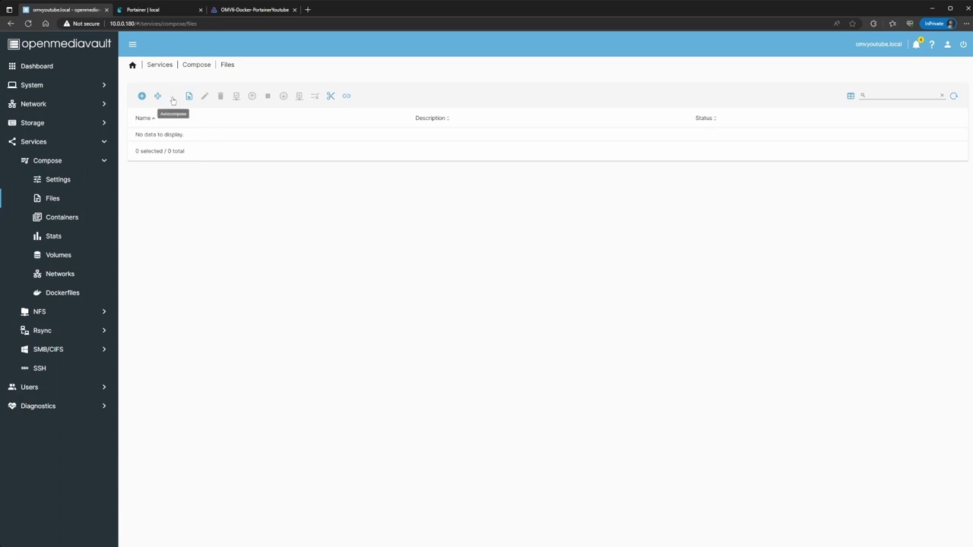
pyautogui.click(172, 97)
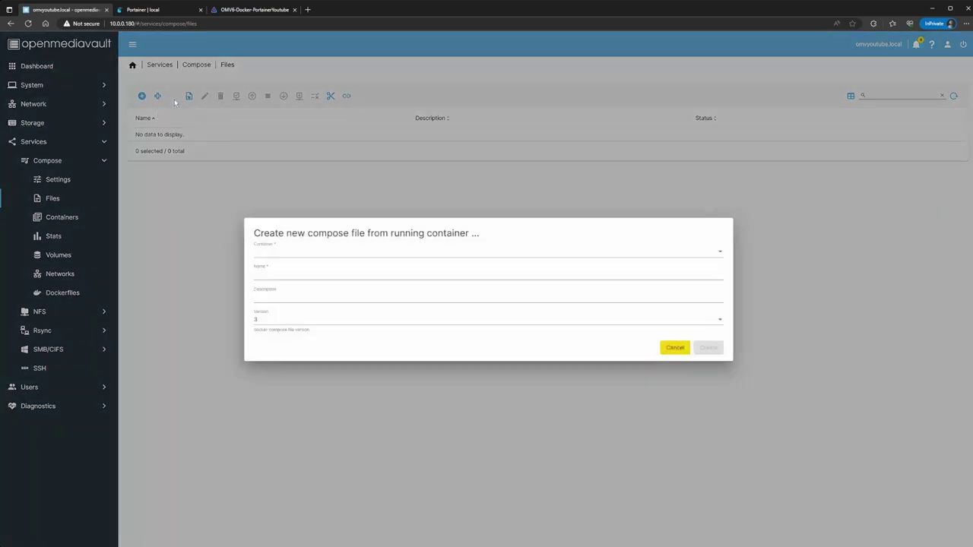
pyautogui.click(278, 253)
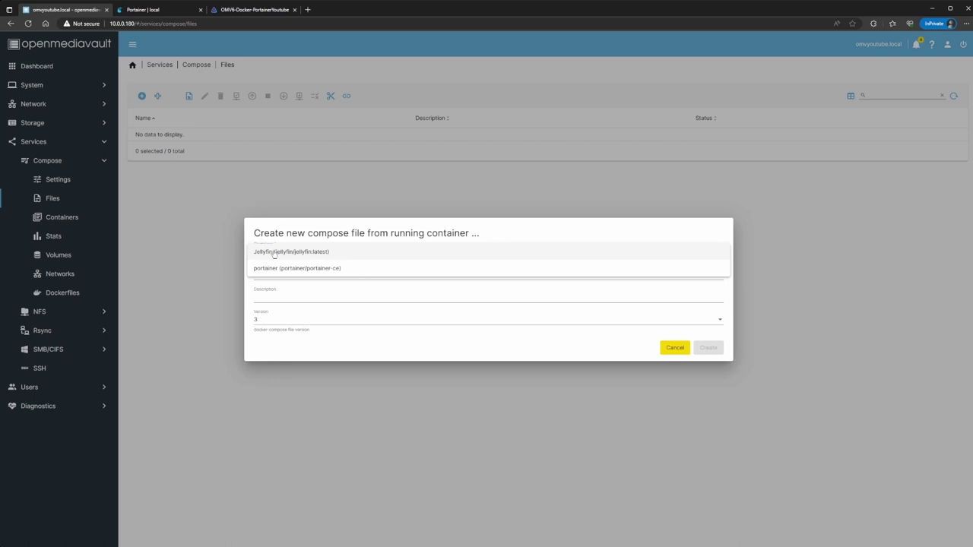
pyautogui.click(275, 254)
pyautogui.click(286, 274)
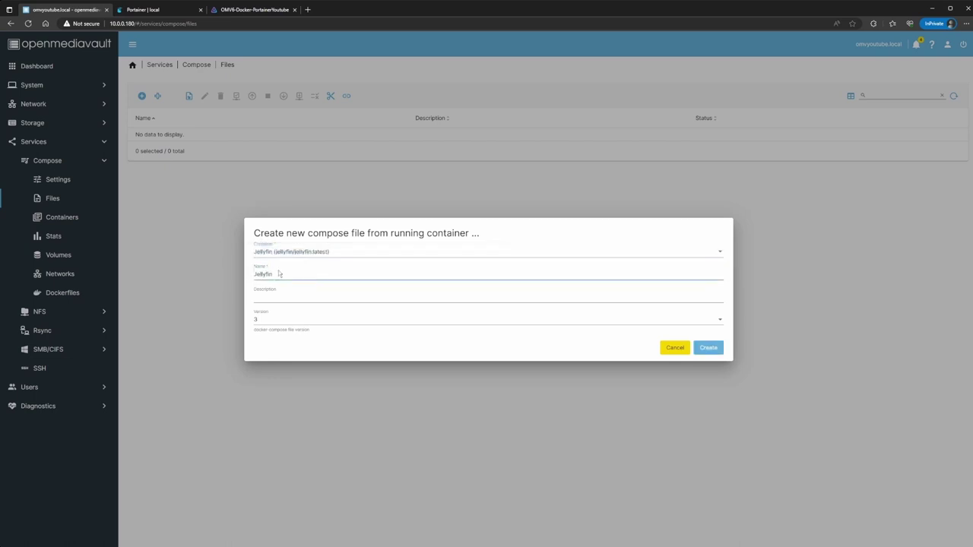
pyautogui.click(277, 298)
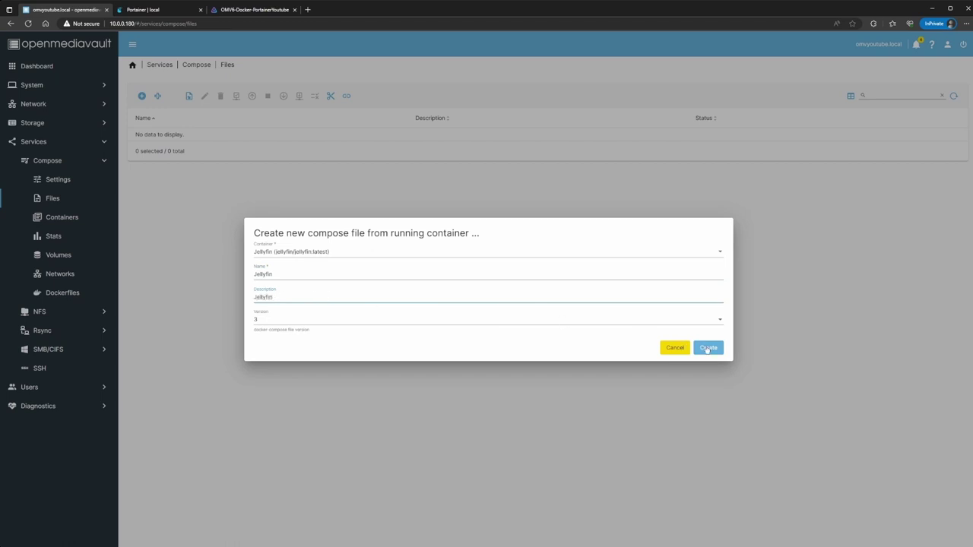
pyautogui.click(708, 347)
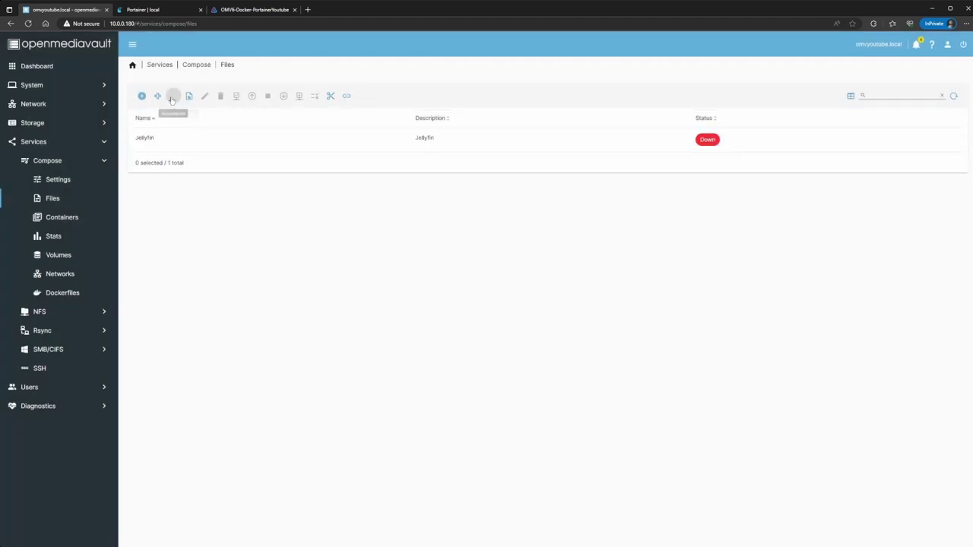
# Step: Autocompose a 'portainer' compose file from the portainer container, then apply the changes
pyautogui.click(173, 97)
pyautogui.click(281, 253)
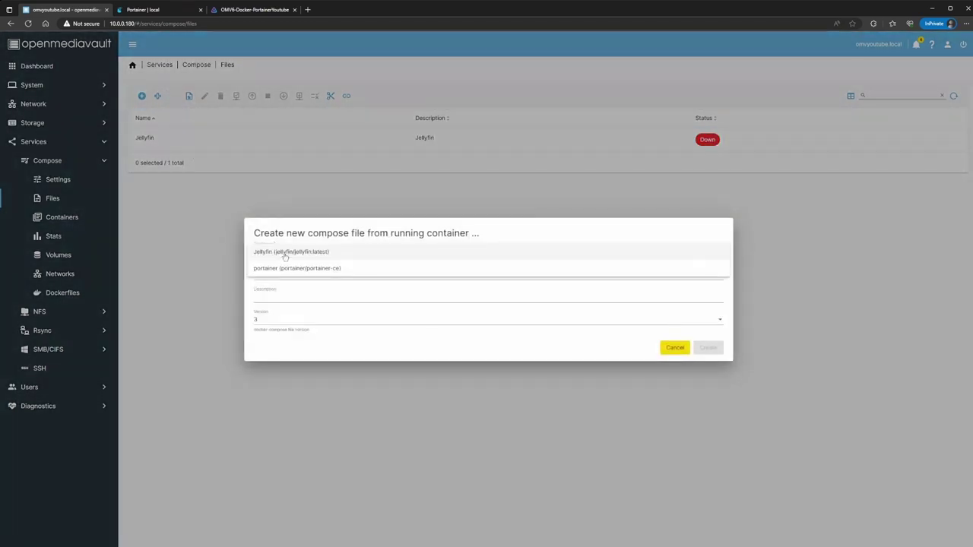
pyautogui.click(283, 267)
pyautogui.click(282, 275)
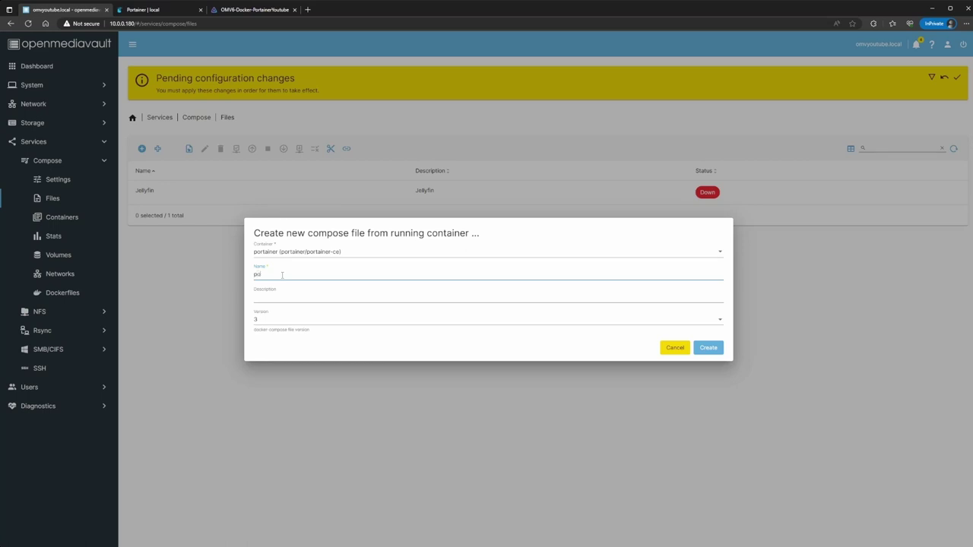
pyautogui.write('portainer')
pyautogui.press('Tab')
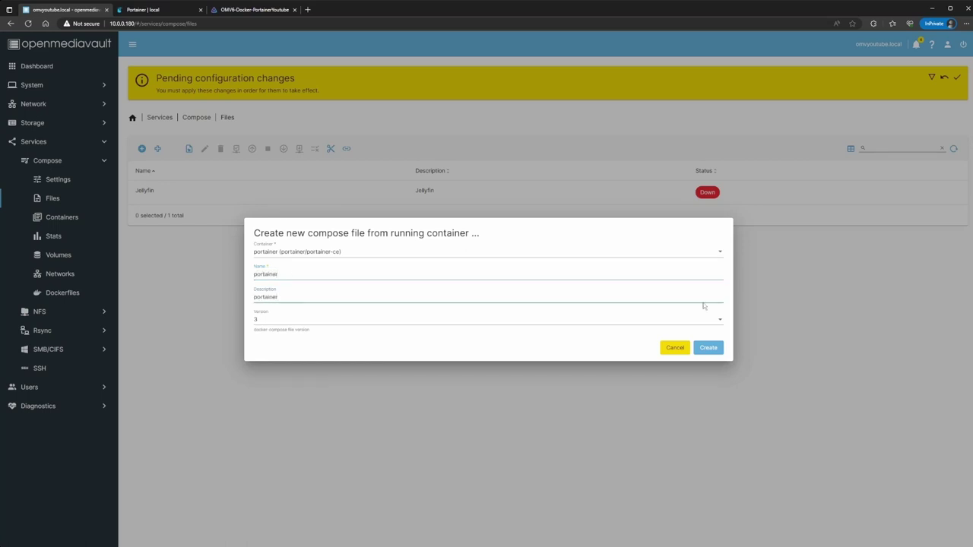
pyautogui.click(708, 349)
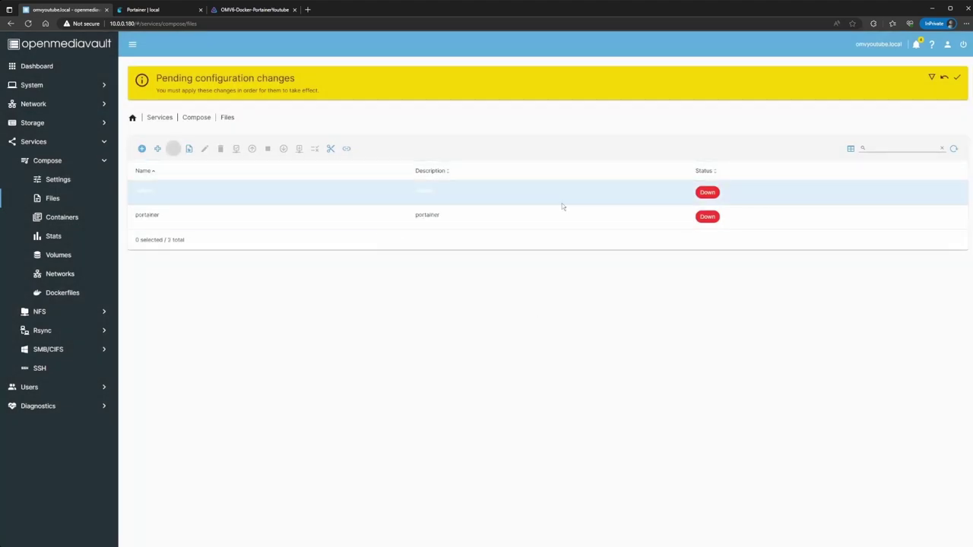
pyautogui.click(956, 78)
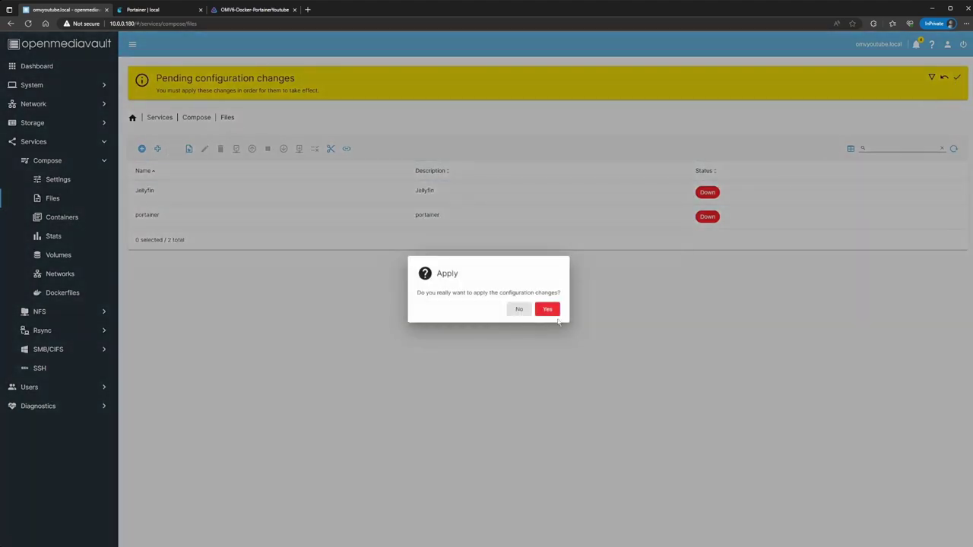
pyautogui.click(548, 309)
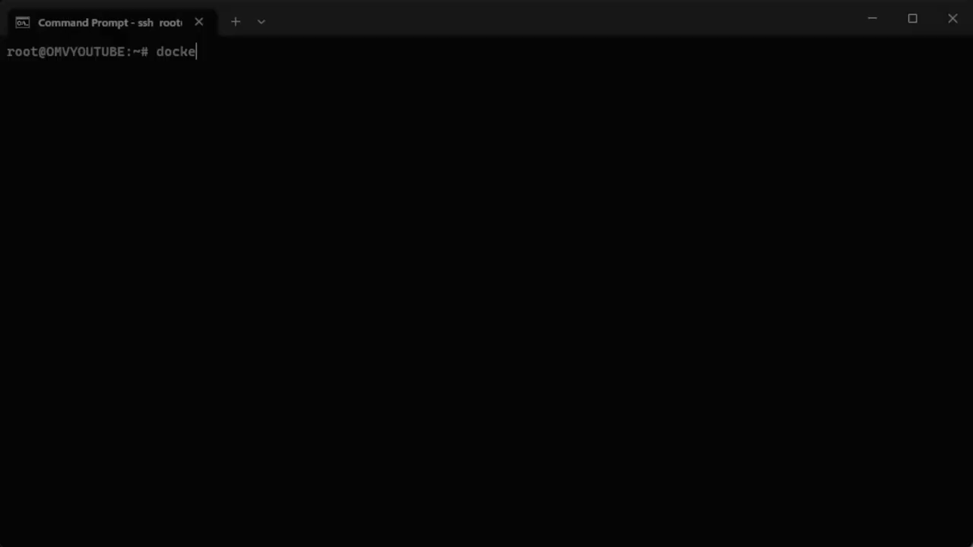
# Step: Rename containers Jellyfin and portainer to Jellyfin_backup and portainer_backup, verifying with docker ps
pyautogui.write('r ps')
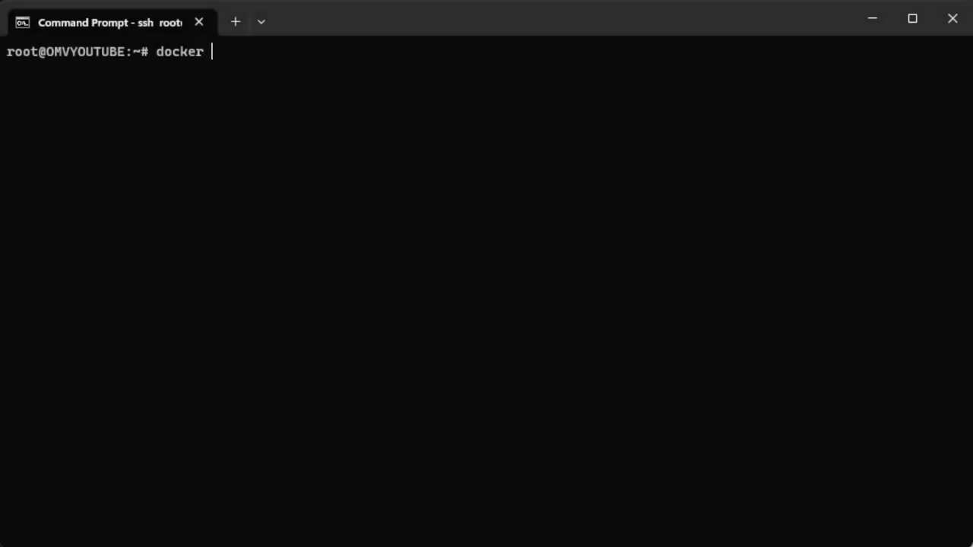
pyautogui.press('Return')
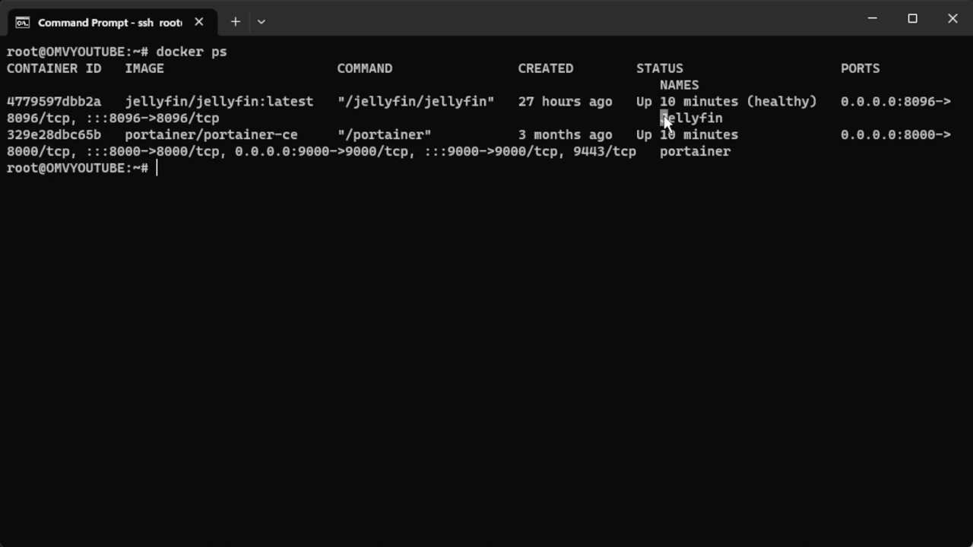
pyautogui.moveTo(662, 122); pyautogui.dragTo(723, 121)
pyautogui.rightClick(217, 193)
pyautogui.write('docker re')
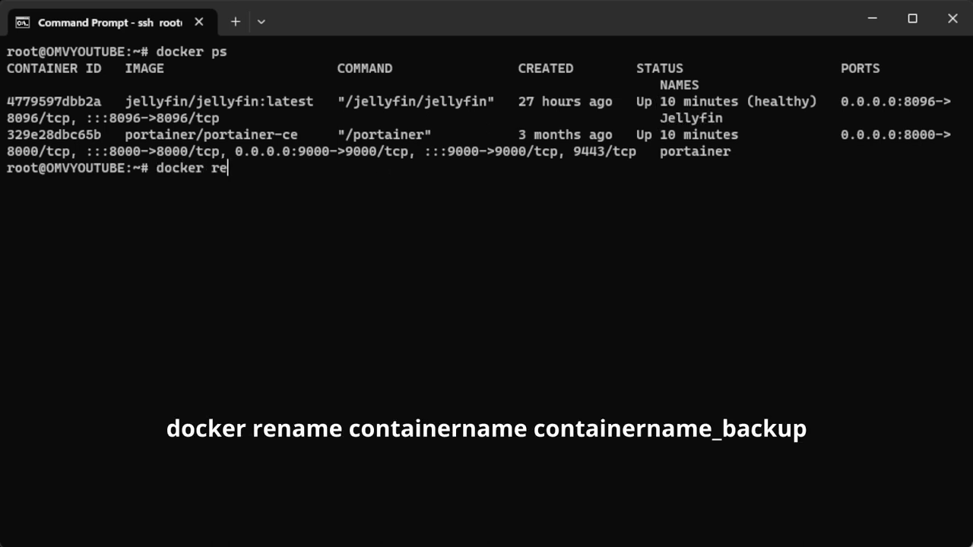
pyautogui.write('name Jellyfin')
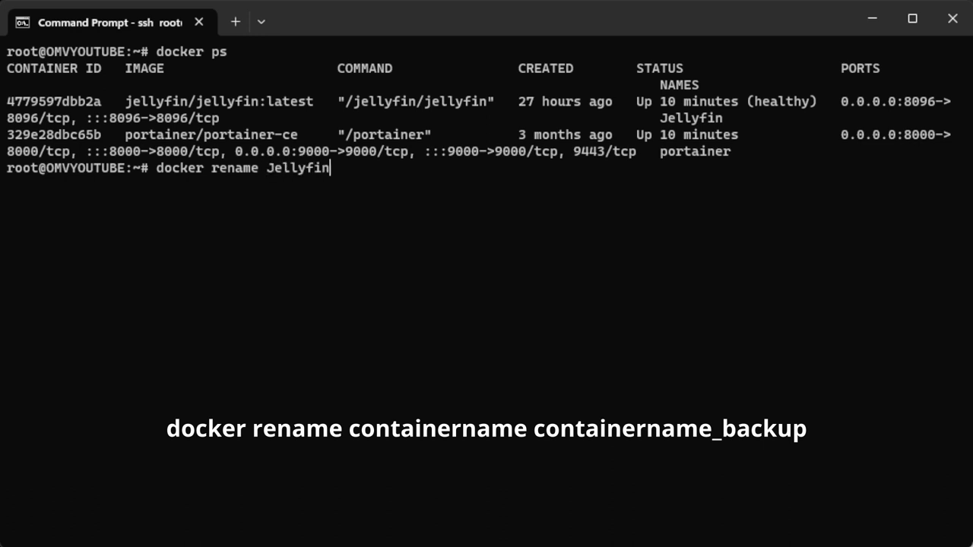
pyautogui.write(' Jellyfin')
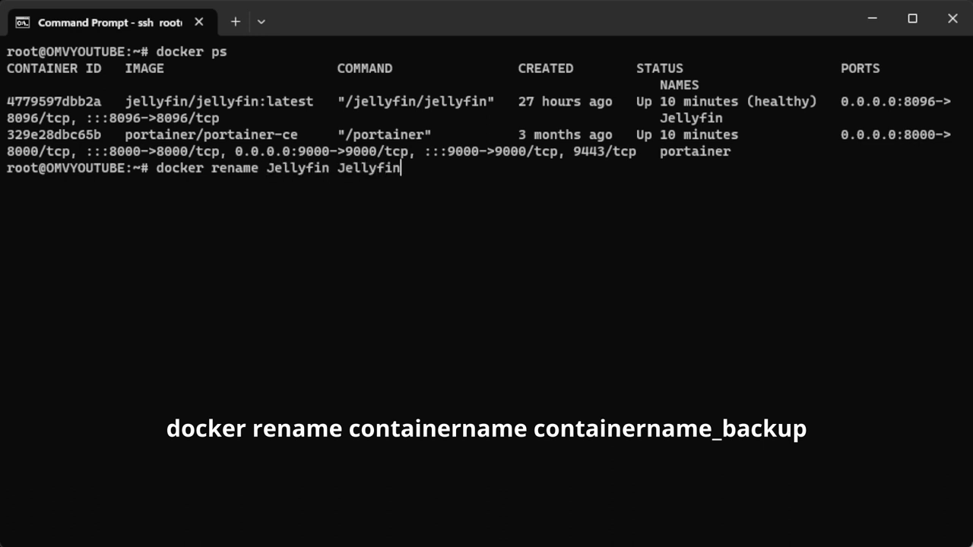
pyautogui.write('_backup')
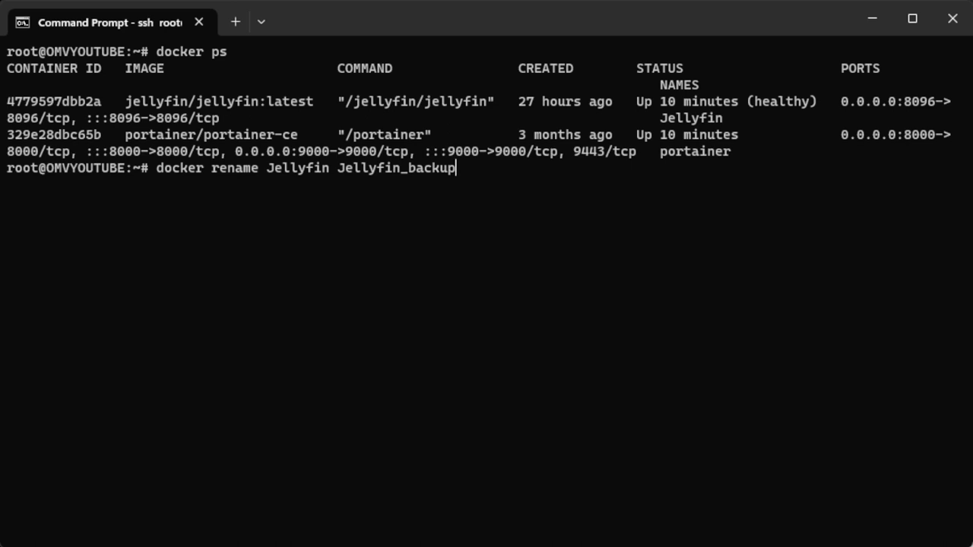
pyautogui.press('Return')
pyautogui.write('docker re')
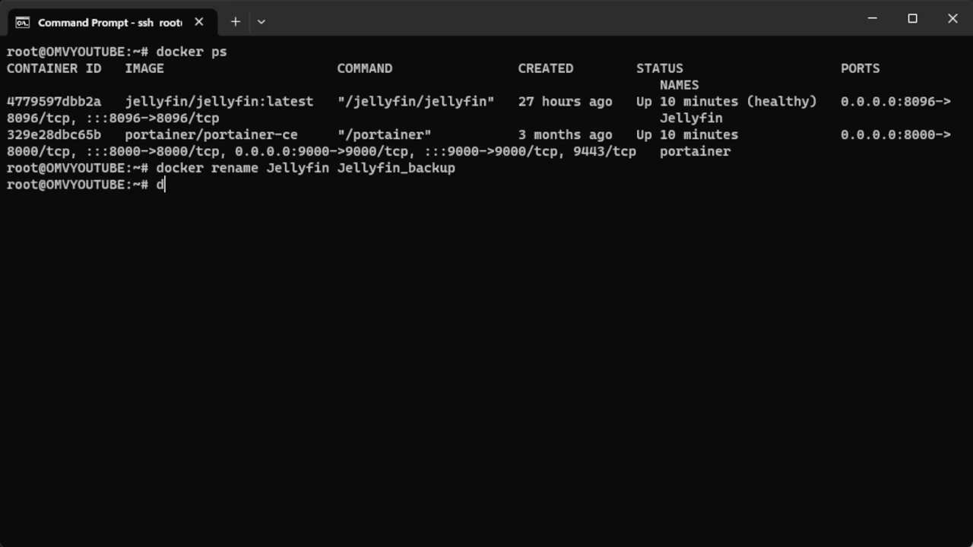
pyautogui.write('name ')
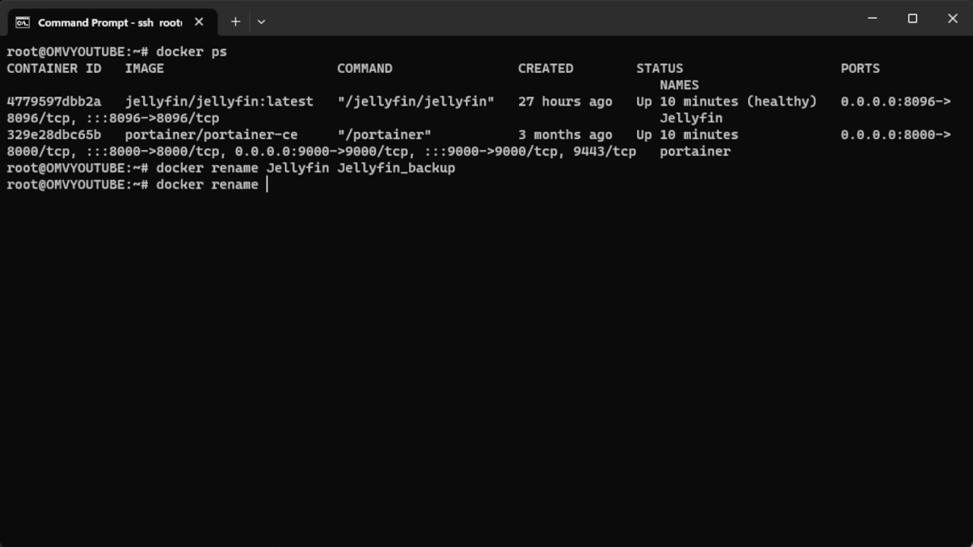
pyautogui.write('portainer ')
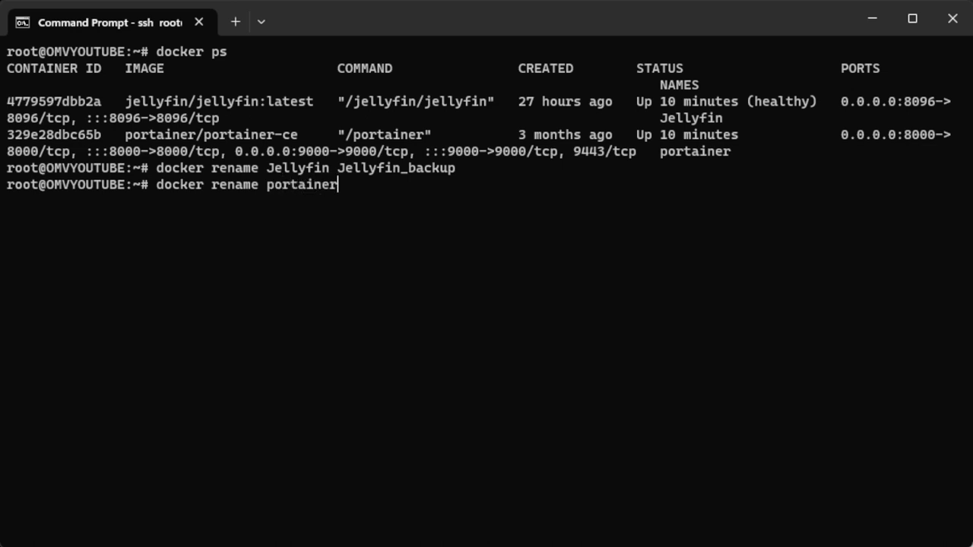
pyautogui.write('portainer')
pyautogui.write('_backup')
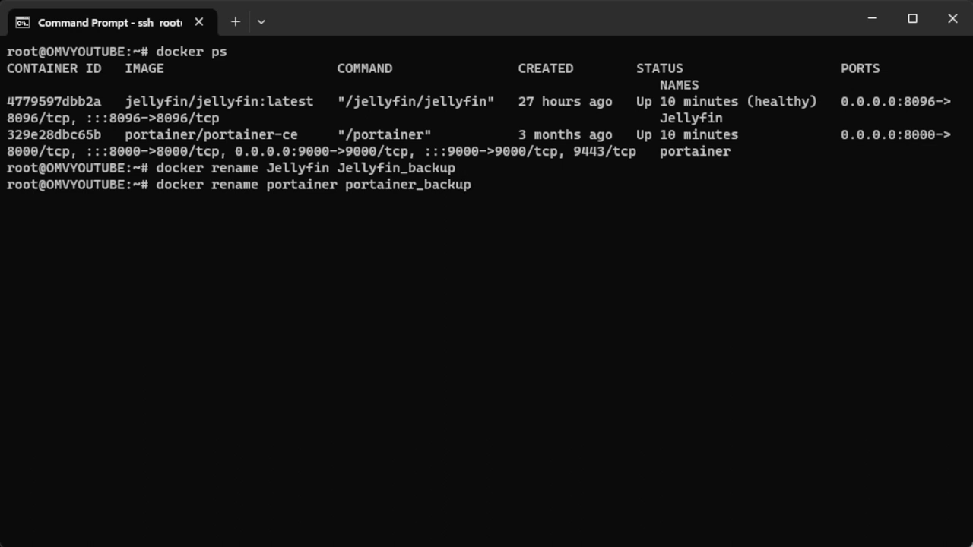
pyautogui.press('Return')
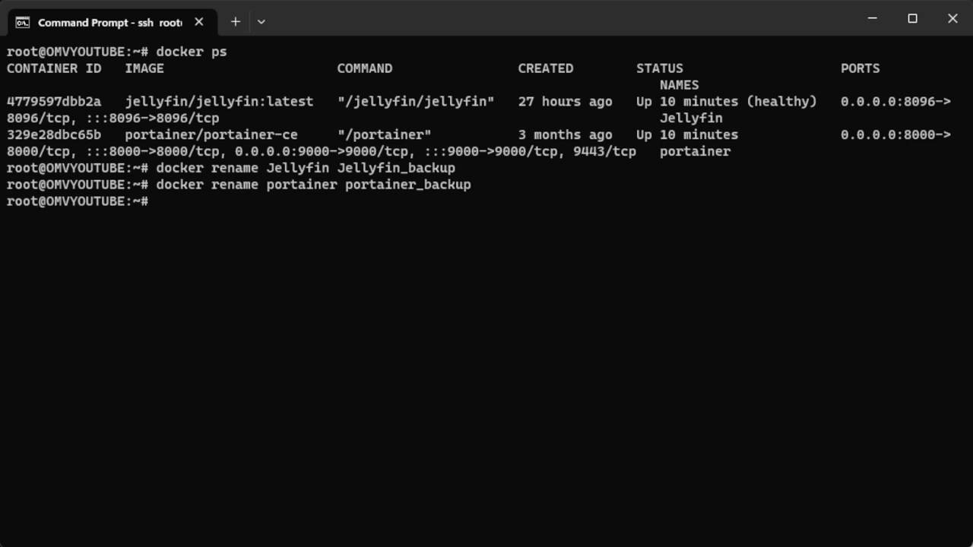
pyautogui.write('docker ps')
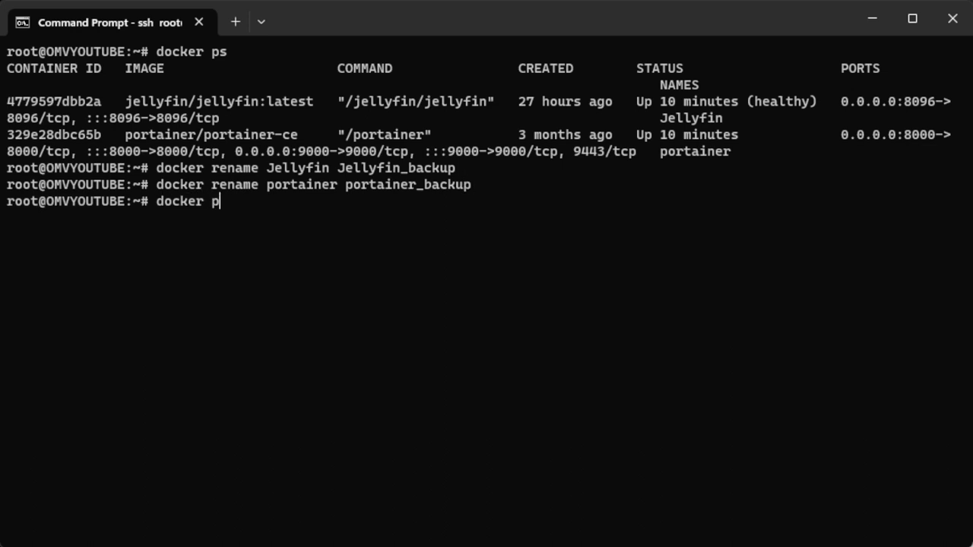
pyautogui.press('Return')
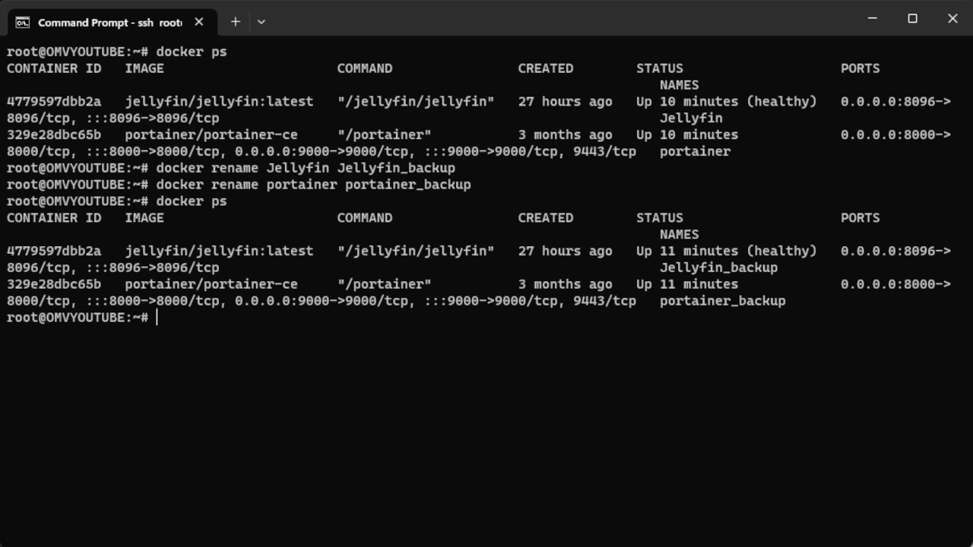
# Step: Stop Jellyfin_backup and portainer_backup, then confirm with docker ps that nothing runs
pyautogui.write('docker ')
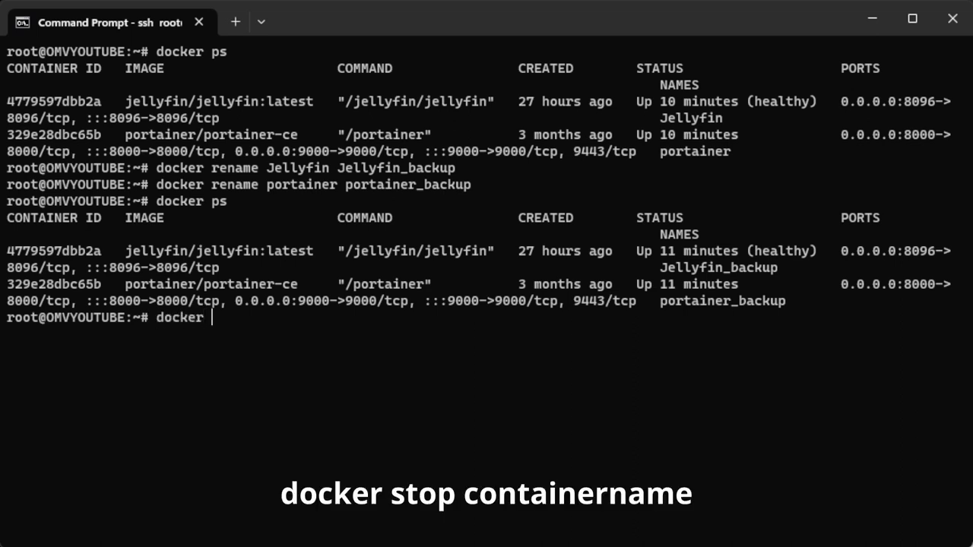
pyautogui.write('stop Jellyfin')
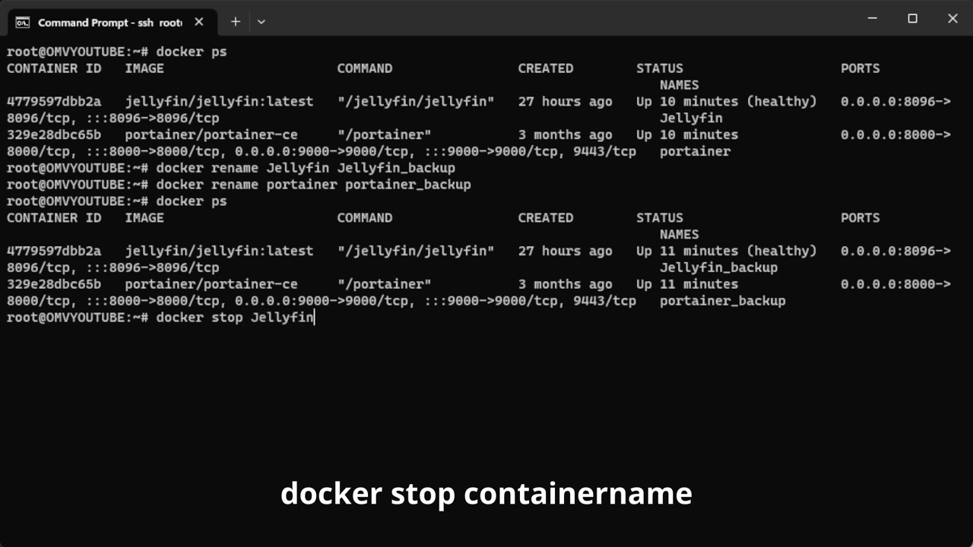
pyautogui.write('_backup')
pyautogui.press('Return')
pyautogui.press('Up')
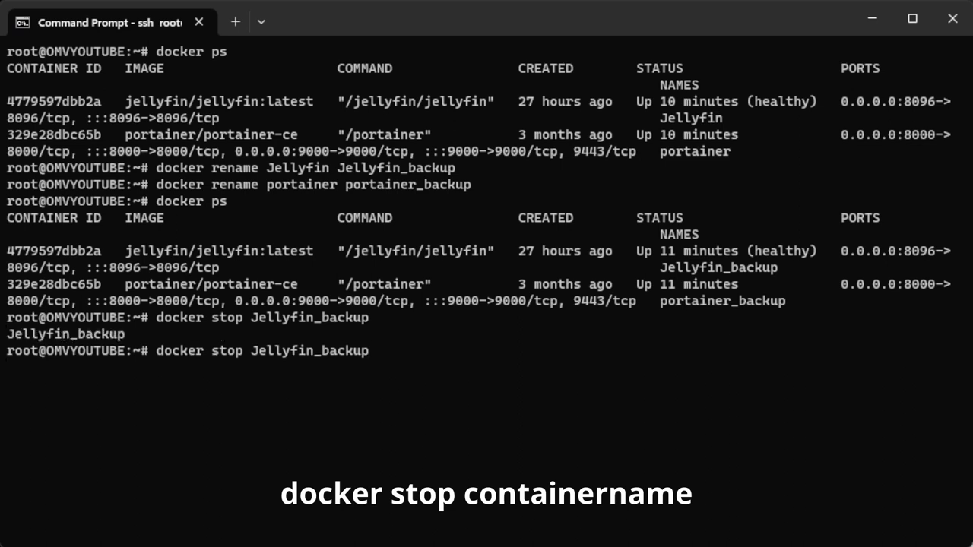
pyautogui.press('BackSpace')
pyautogui.press('BackSpace')
pyautogui.press('BackSpace')
pyautogui.press('BackSpace')
pyautogui.press('BackSpace')
pyautogui.press('BackSpace')
pyautogui.press('BackSpace')
pyautogui.press('BackSpace')
pyautogui.press('BackSpace')
pyautogui.press('BackSpace')
pyautogui.press('BackSpace')
pyautogui.press('BackSpace')
pyautogui.press('BackSpace')
pyautogui.press('BackSpace')
pyautogui.press('BackSpace')
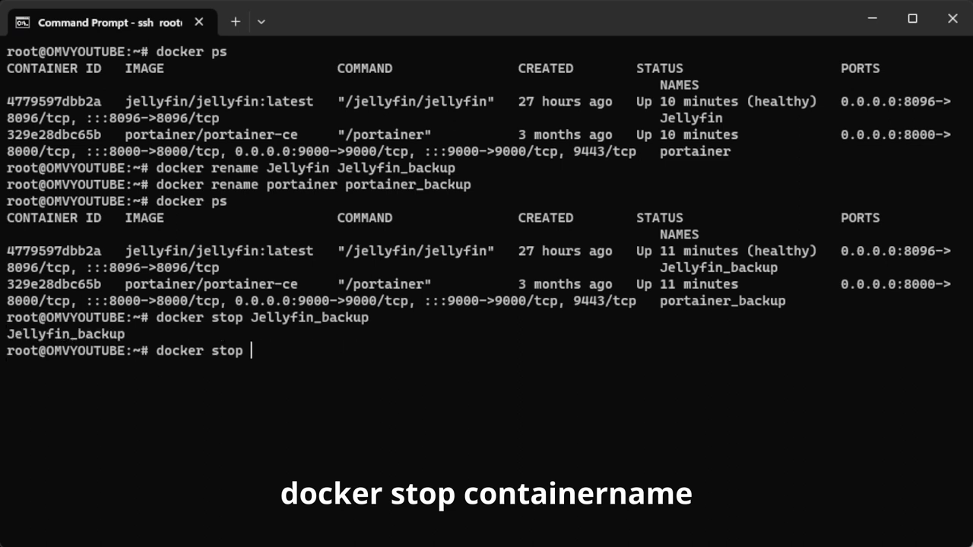
pyautogui.write('portainer')
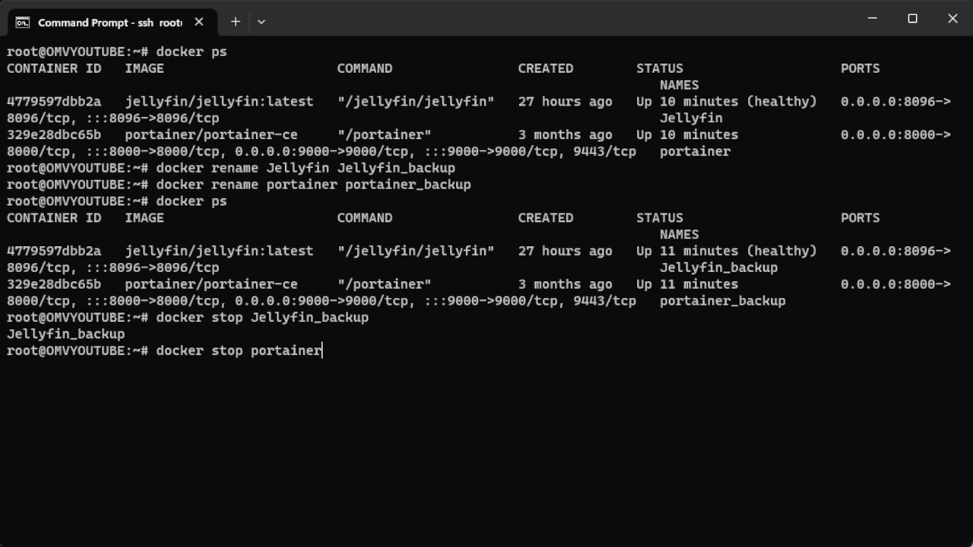
pyautogui.write('_backup')
pyautogui.press('Return')
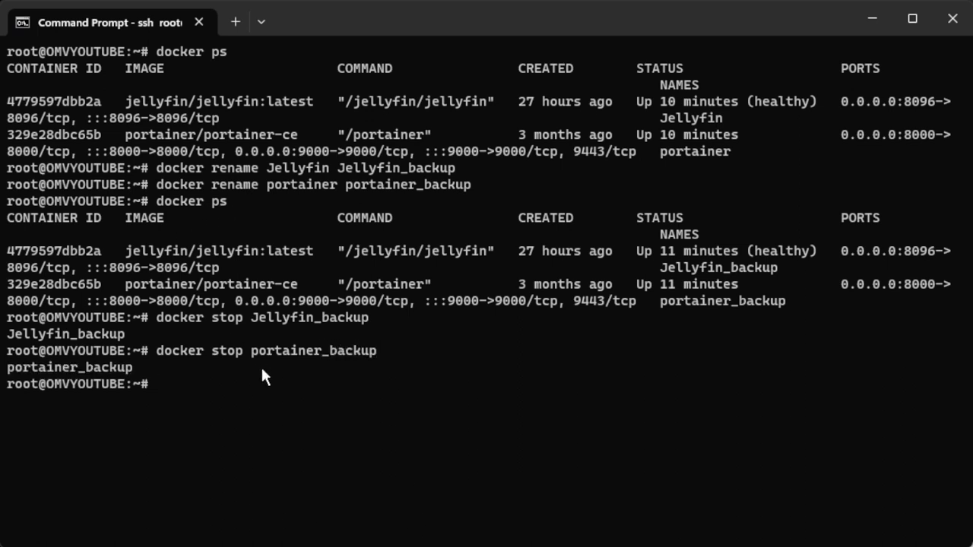
pyautogui.write('docker ps')
pyautogui.press('Return')
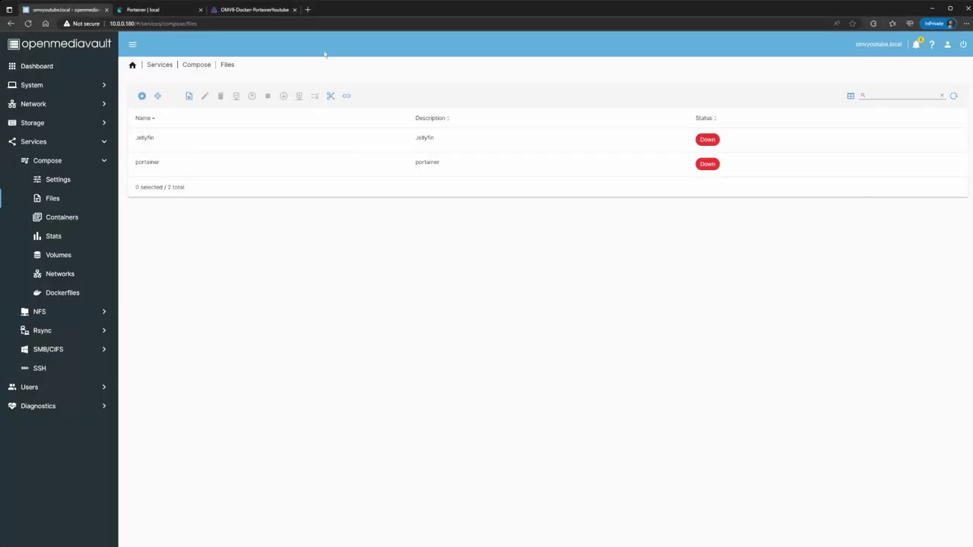
# Step: Reload the Portainer and Jellyfin pages to confirm both services are down
pyautogui.click(145, 10)
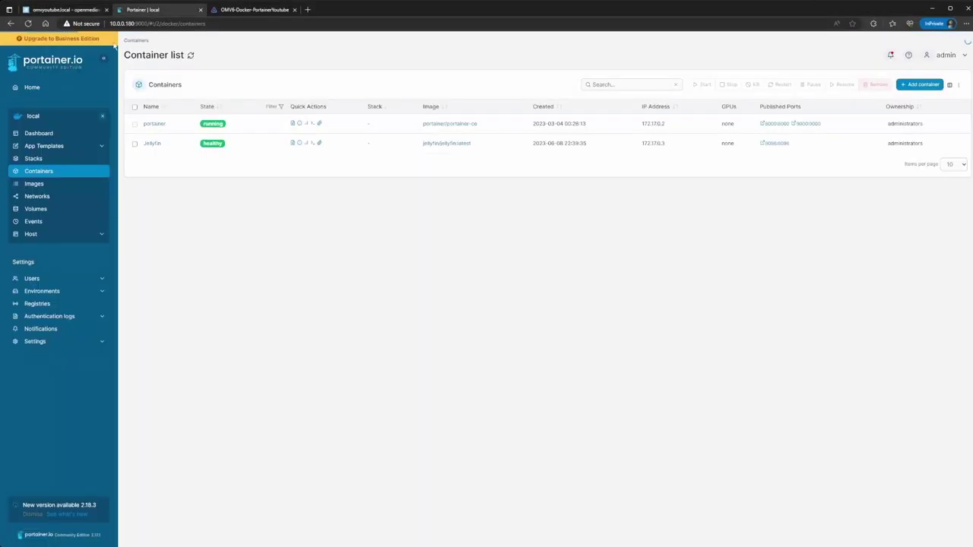
pyautogui.click(28, 23)
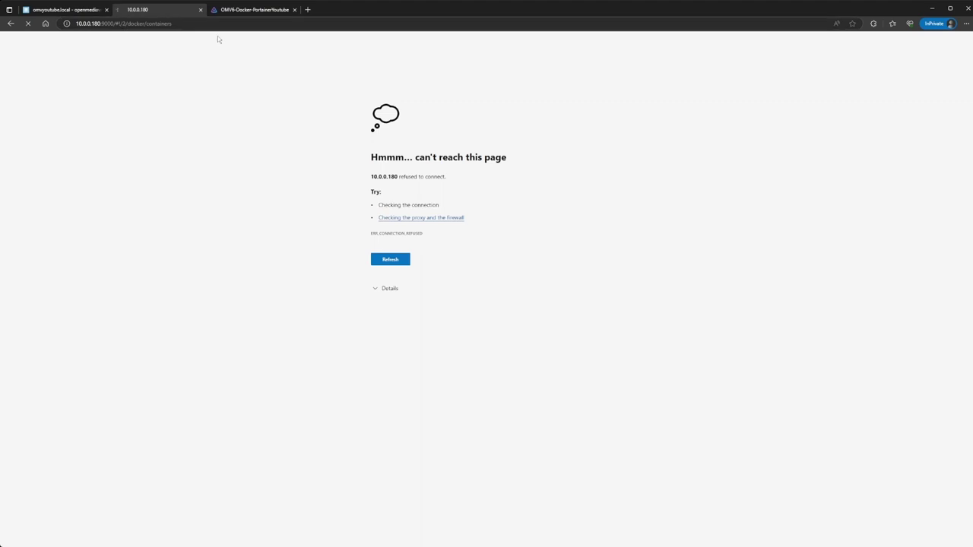
pyautogui.click(228, 10)
pyautogui.click(31, 26)
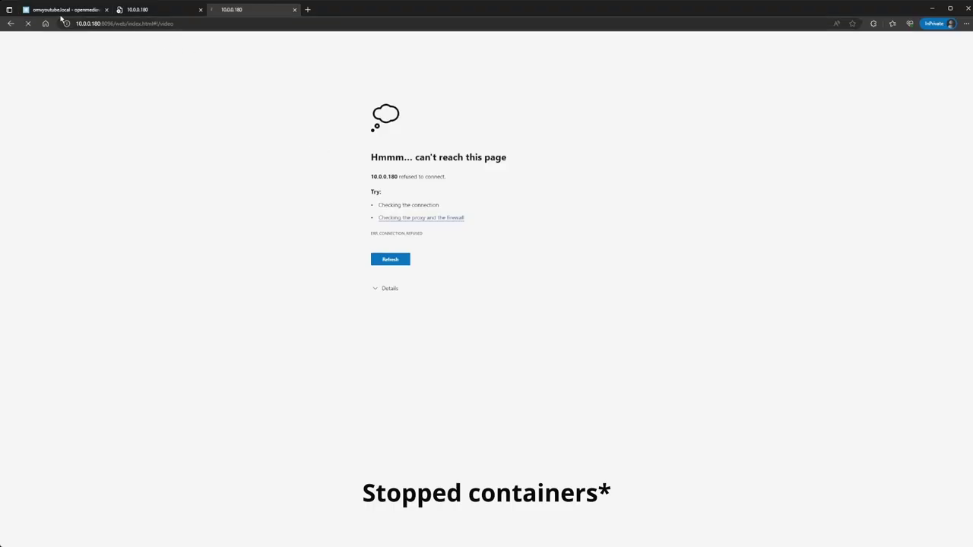
# Step: Check the Jellyfin compose file and bring it Up
pyautogui.click(65, 9)
pyautogui.click(376, 140)
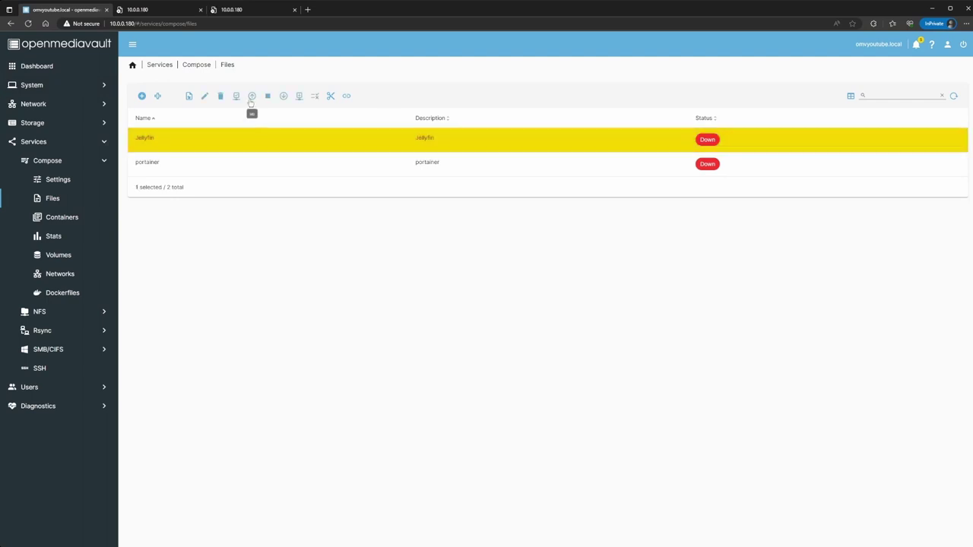
pyautogui.click(236, 96)
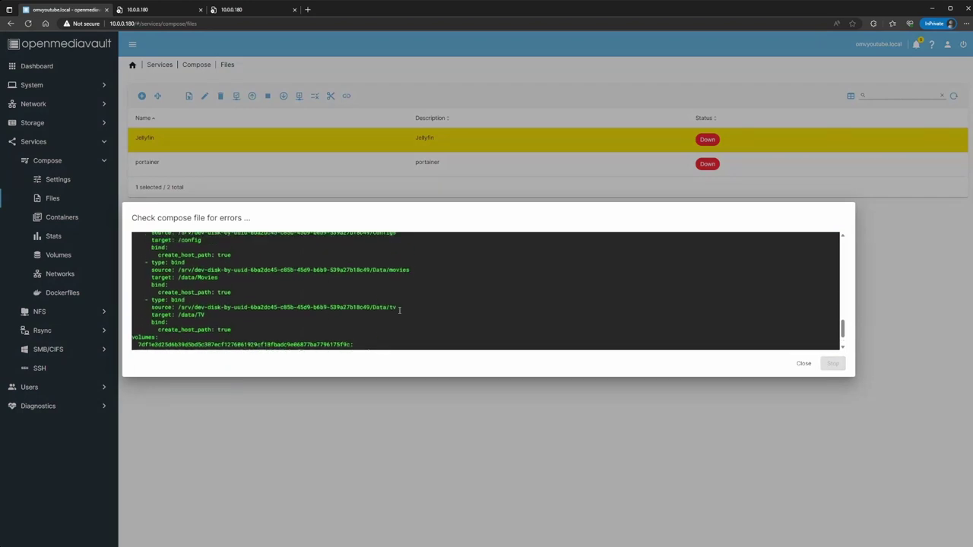
pyautogui.click(804, 364)
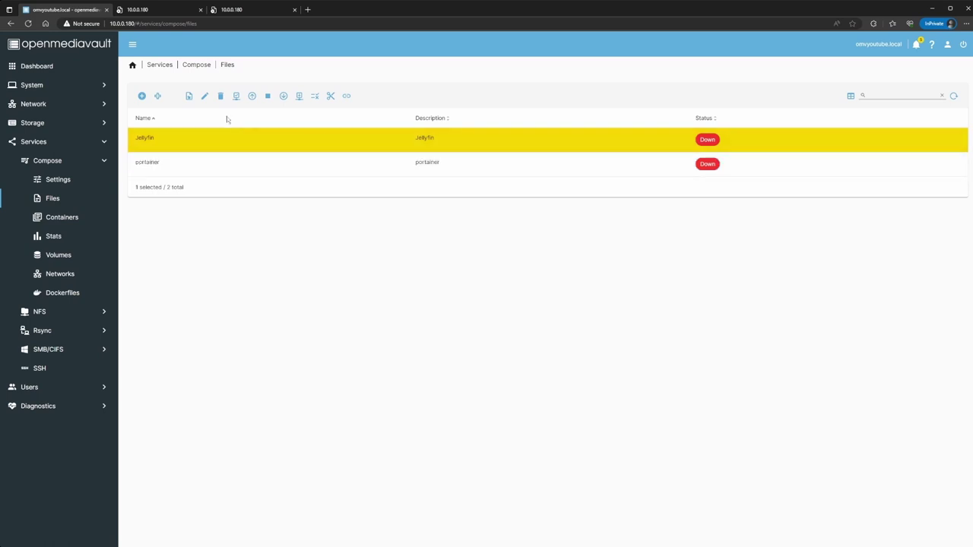
pyautogui.click(252, 96)
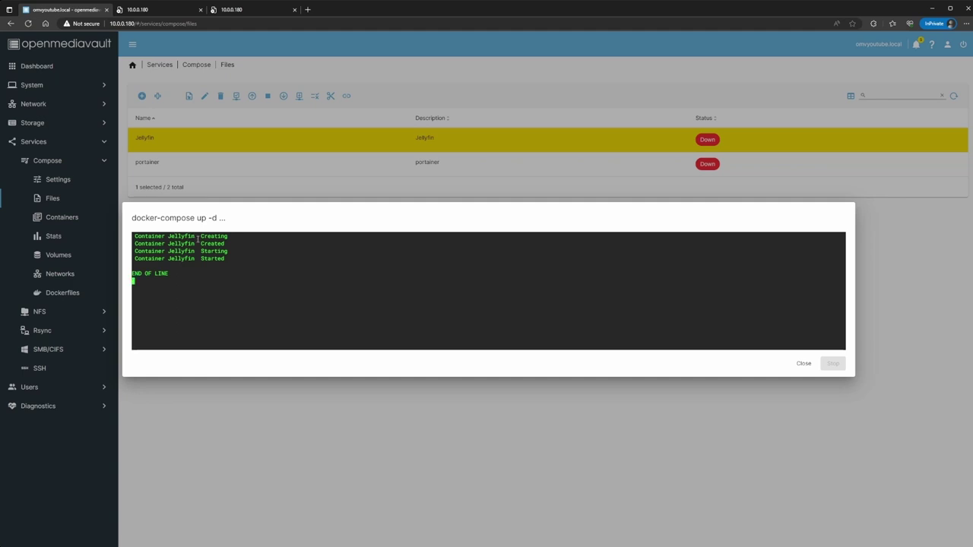
pyautogui.click(803, 364)
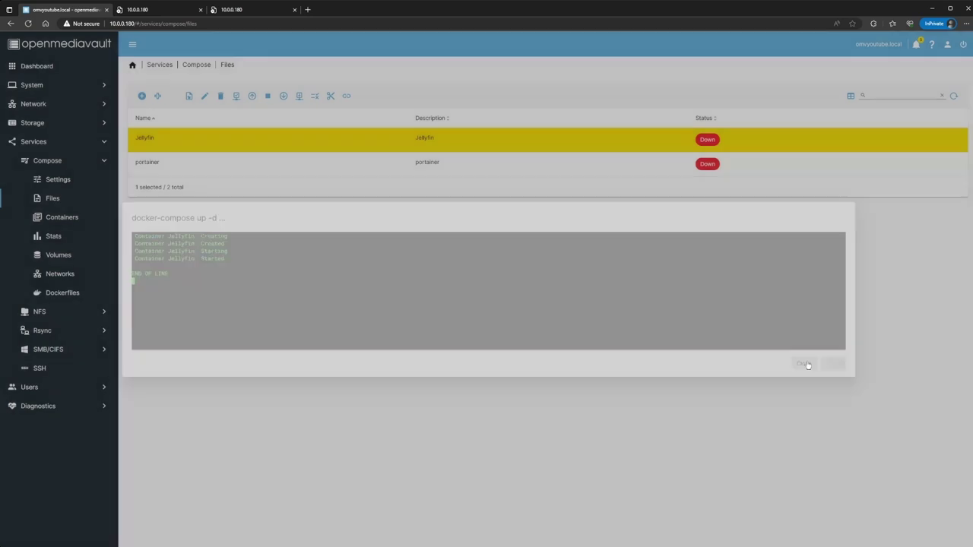
# Step: Bring the portainer compose file Up and reopen the Compose files list
pyautogui.click(377, 162)
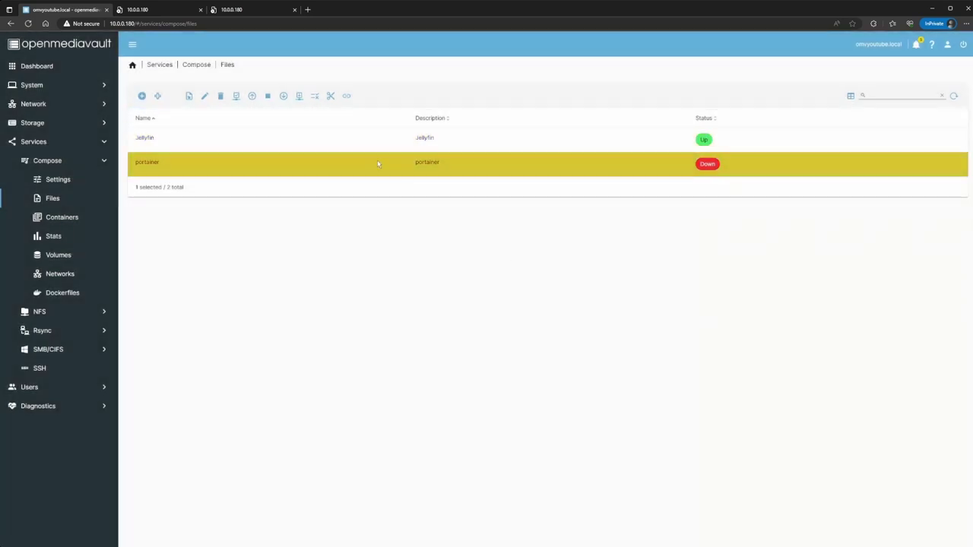
pyautogui.click(252, 96)
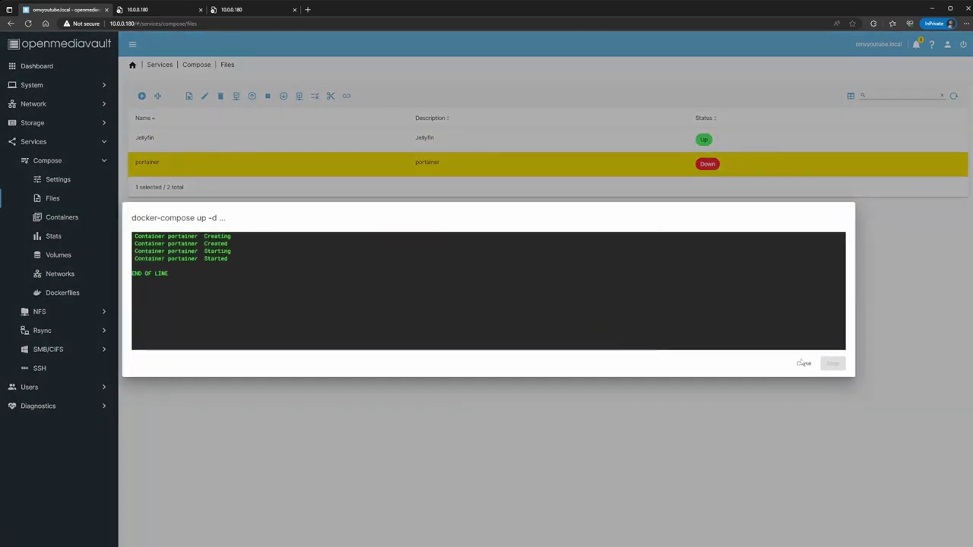
pyautogui.click(804, 364)
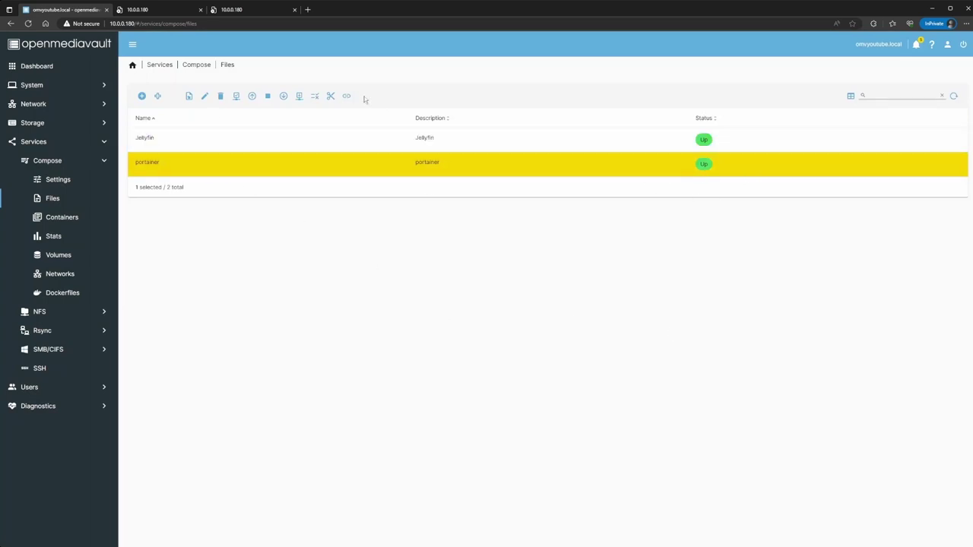
pyautogui.click(197, 66)
pyautogui.click(288, 108)
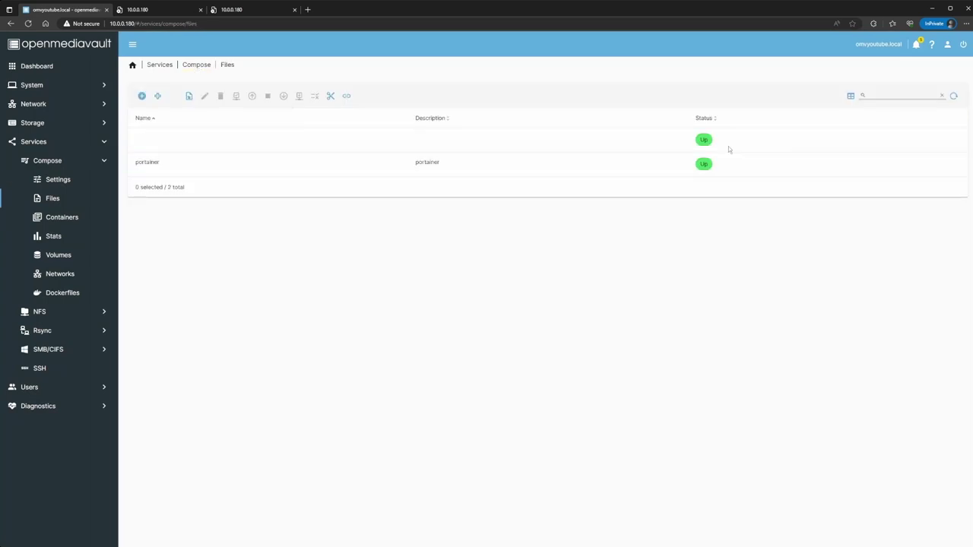
# Step: View the Compose containers list in openmediavault, then return to the overview
pyautogui.click(198, 66)
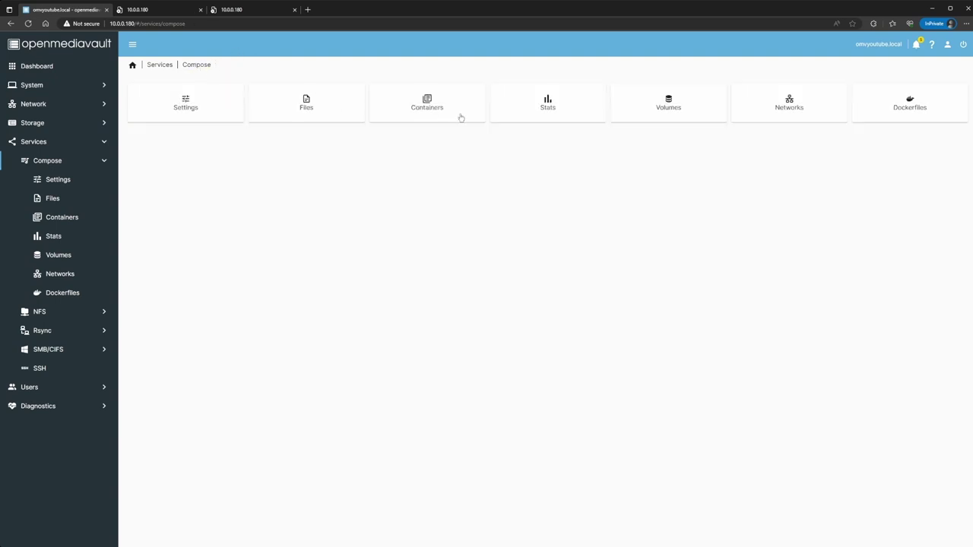
pyautogui.click(427, 113)
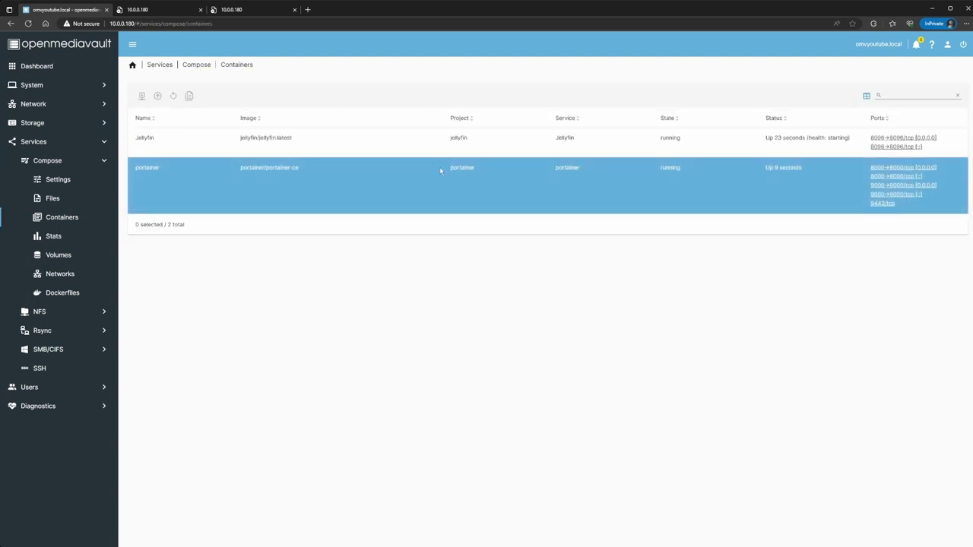
pyautogui.click(197, 65)
# Step: Sign in to Portainer as admin and show the local environment's container list
pyautogui.click(154, 13)
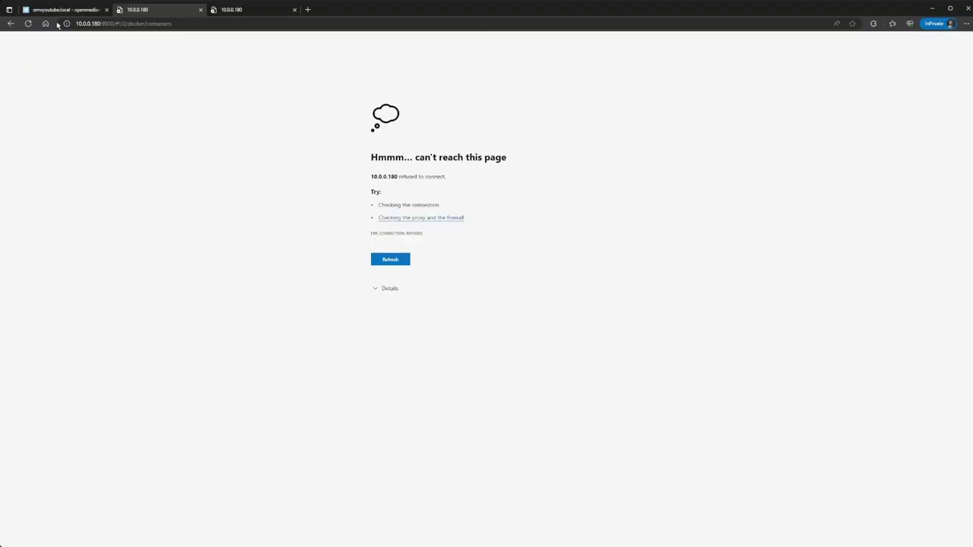
pyautogui.click(29, 24)
pyautogui.write('admin')
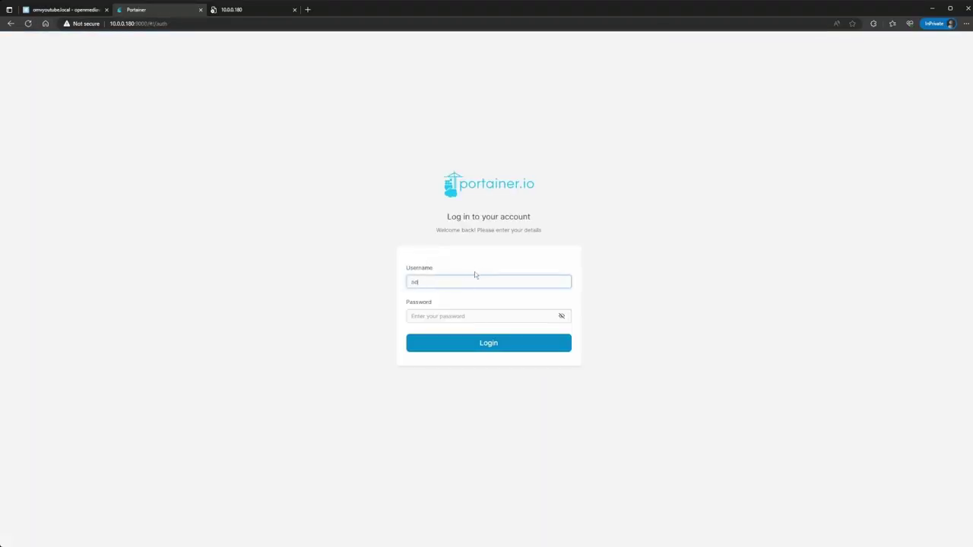
pyautogui.press('Tab')
pyautogui.write('****************')
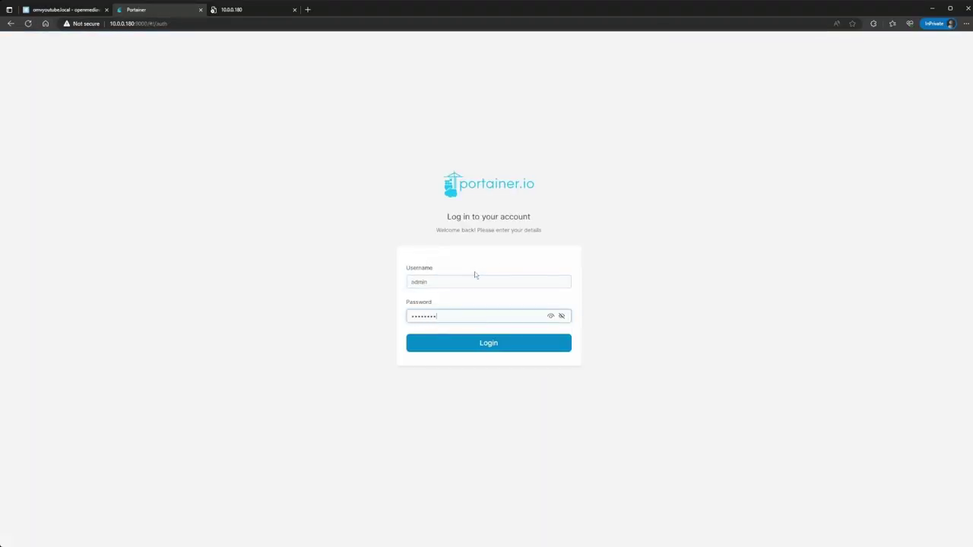
pyautogui.press('Return')
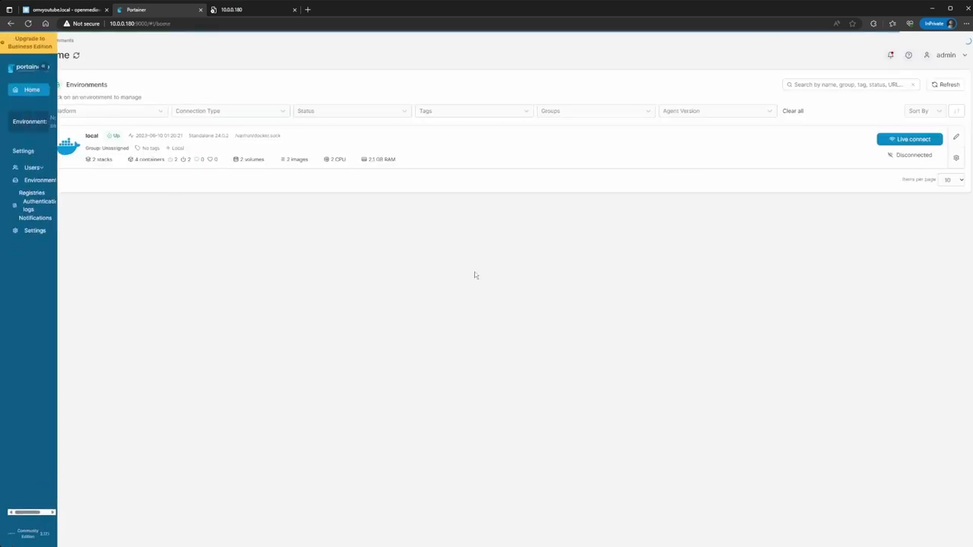
pyautogui.click(294, 221)
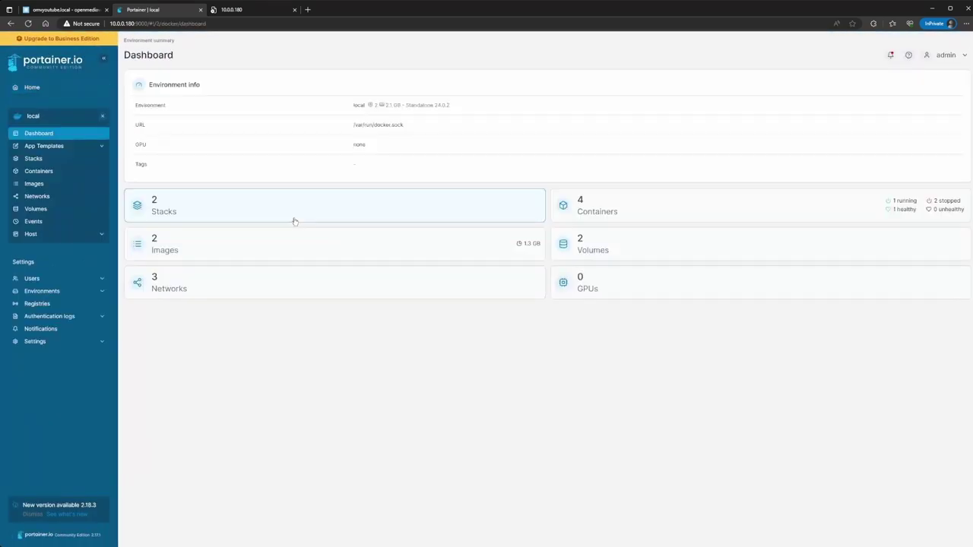
pyautogui.click(628, 202)
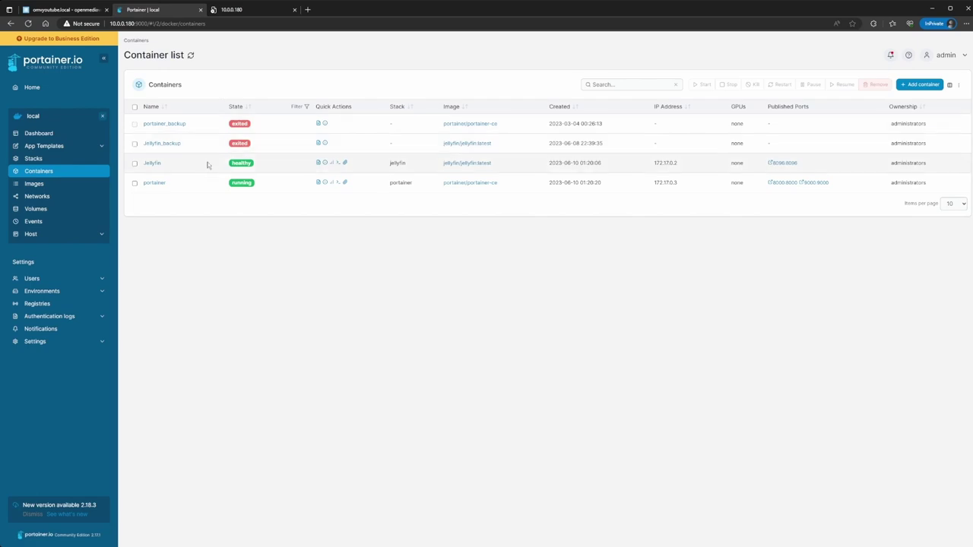
# Step: Reload Jellyfin, play the second video and skip back, then return to openmediavault
pyautogui.click(254, 9)
pyautogui.click(28, 22)
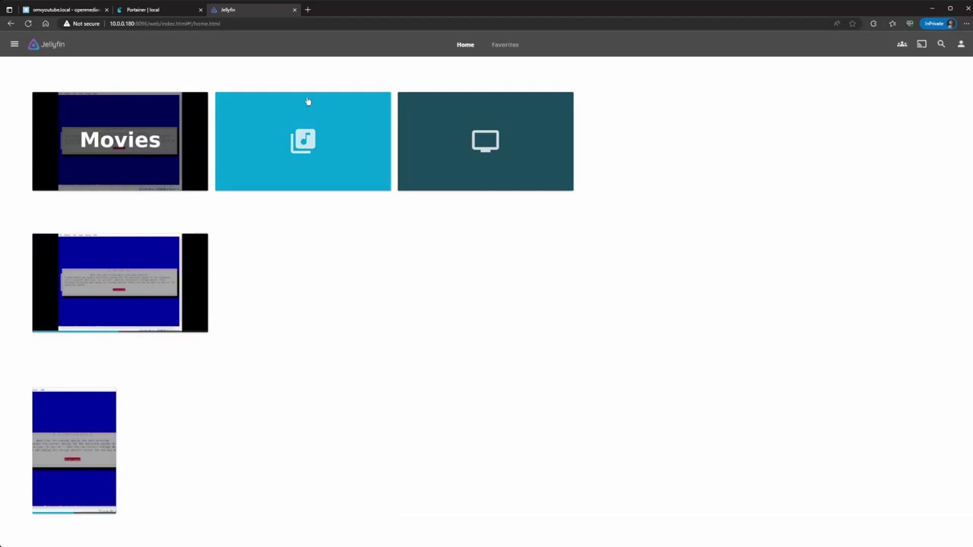
pyautogui.moveTo(119, 284)
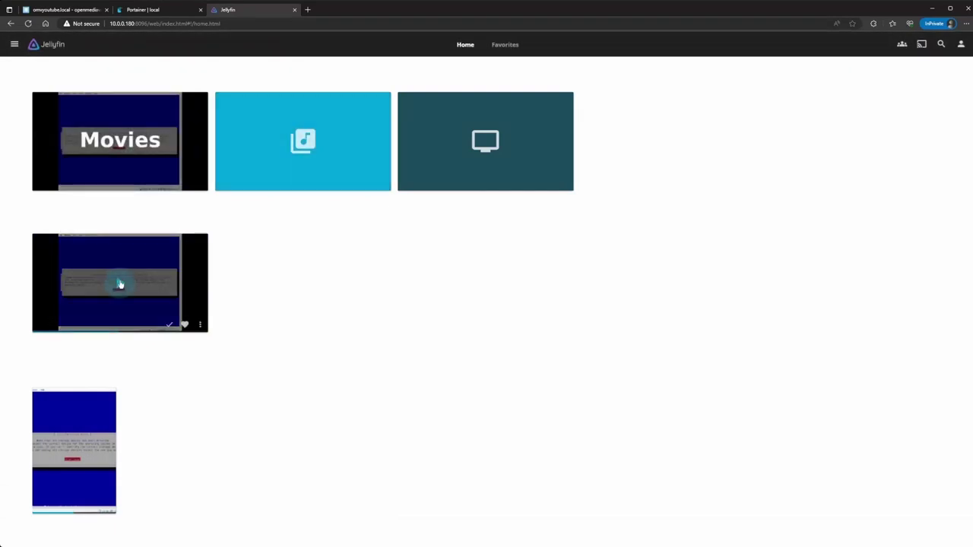
pyautogui.click(119, 285)
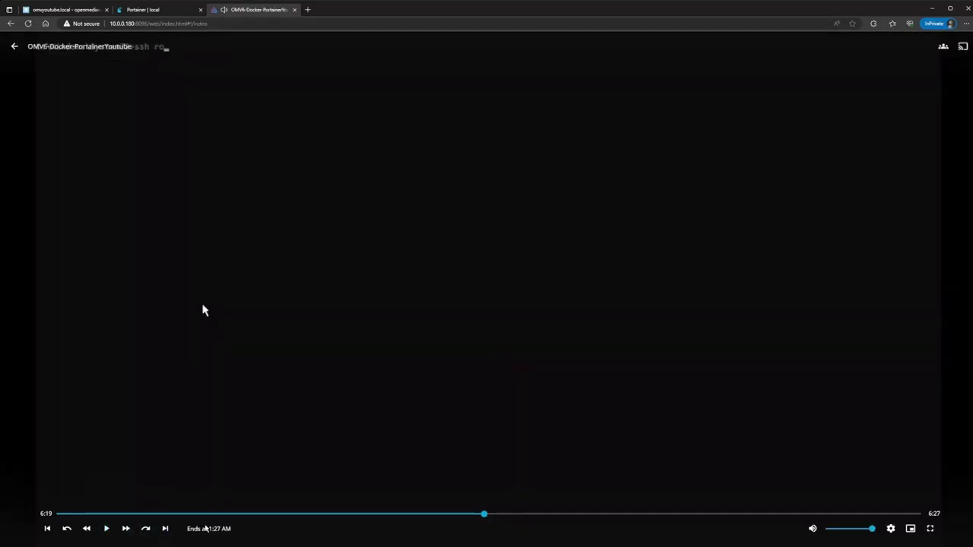
pyautogui.click(218, 514)
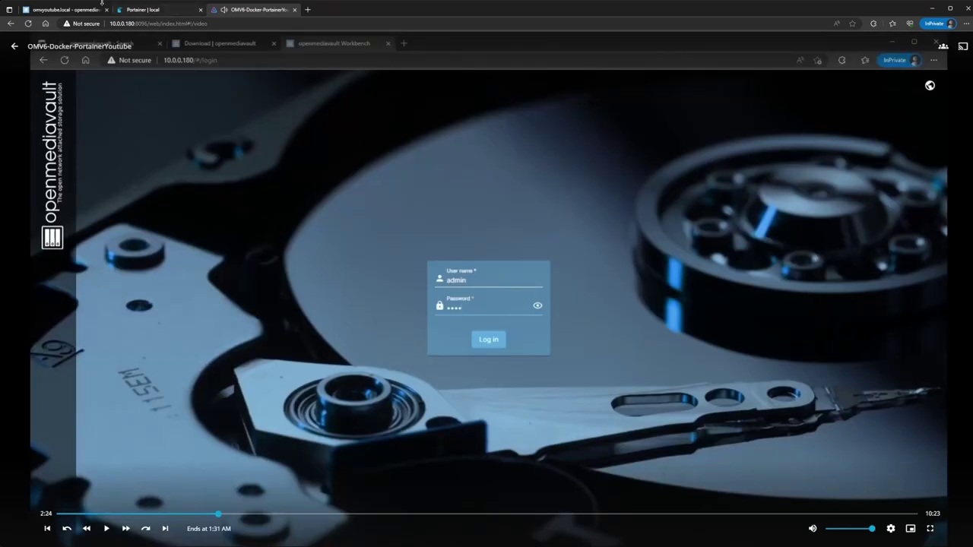
pyautogui.click(68, 11)
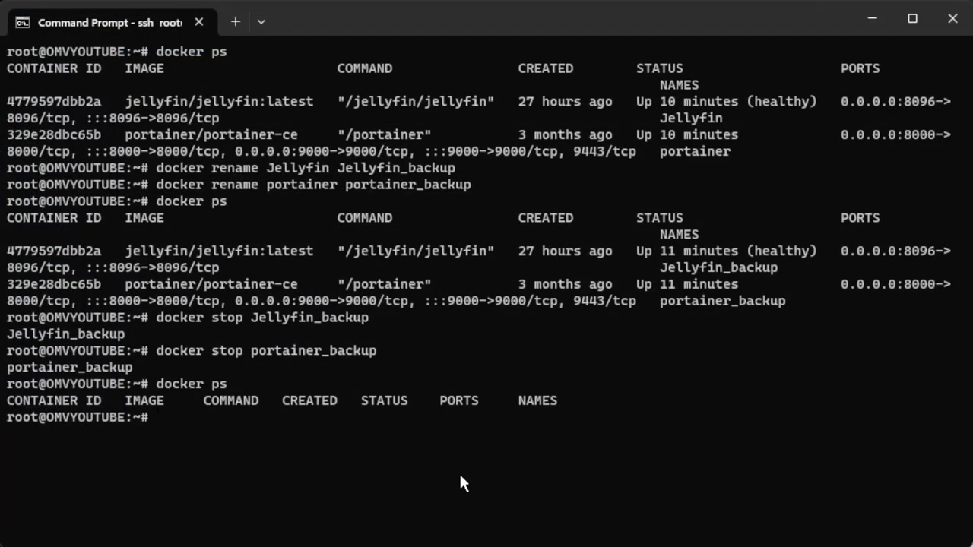
# Step: List the running containers with docker ps, then remove Jellyfin_backup and portainer_backup with docker rm
pyautogui.write('docker ps')
pyautogui.press('Return')
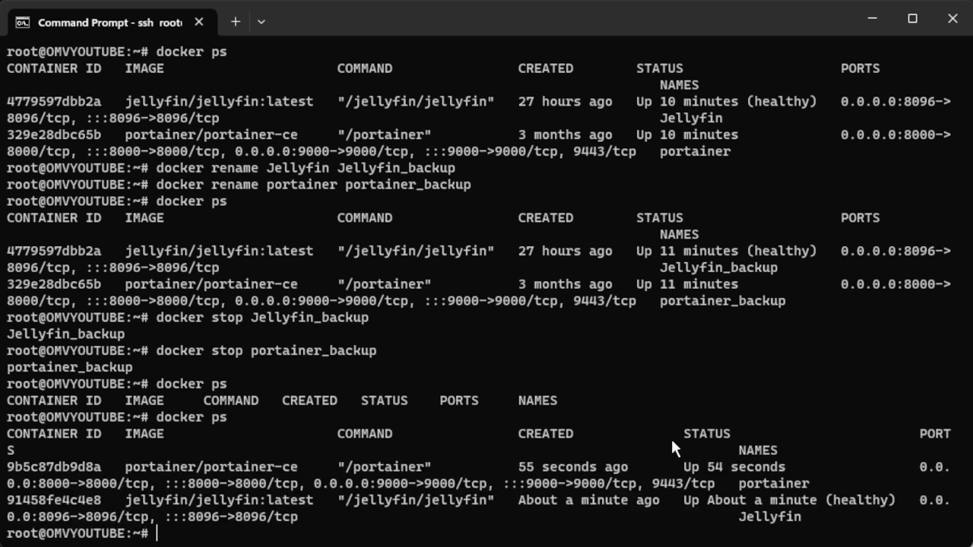
pyautogui.write('docker rm ')
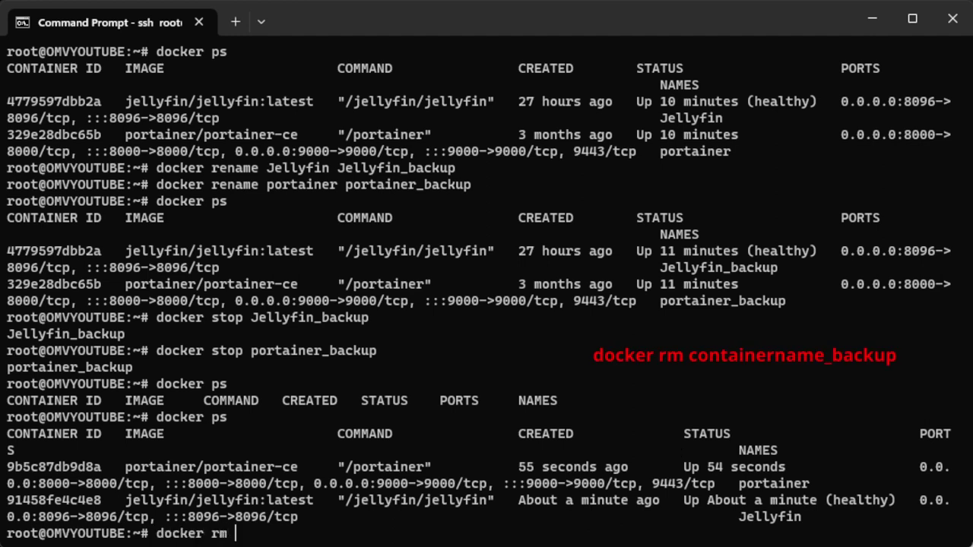
pyautogui.write('Jellyfin')
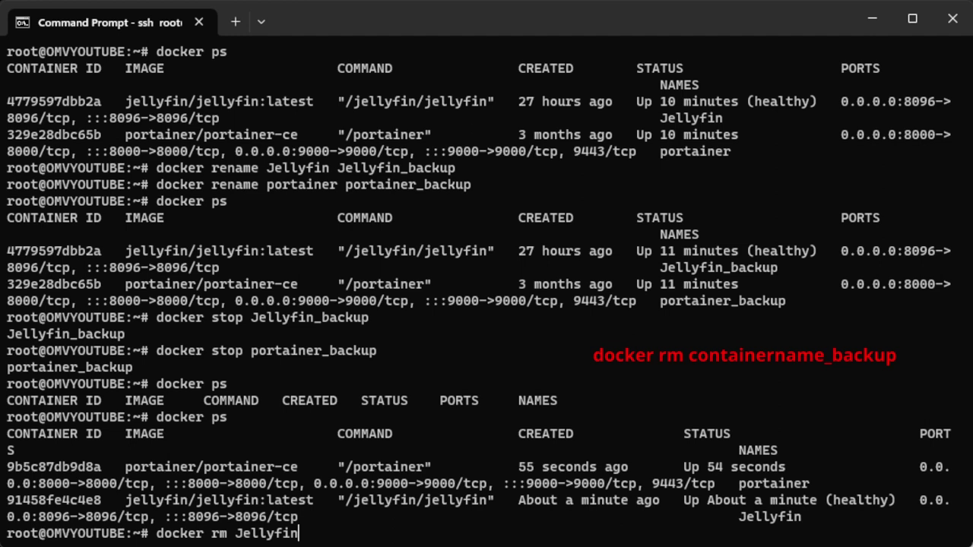
pyautogui.write('_backup')
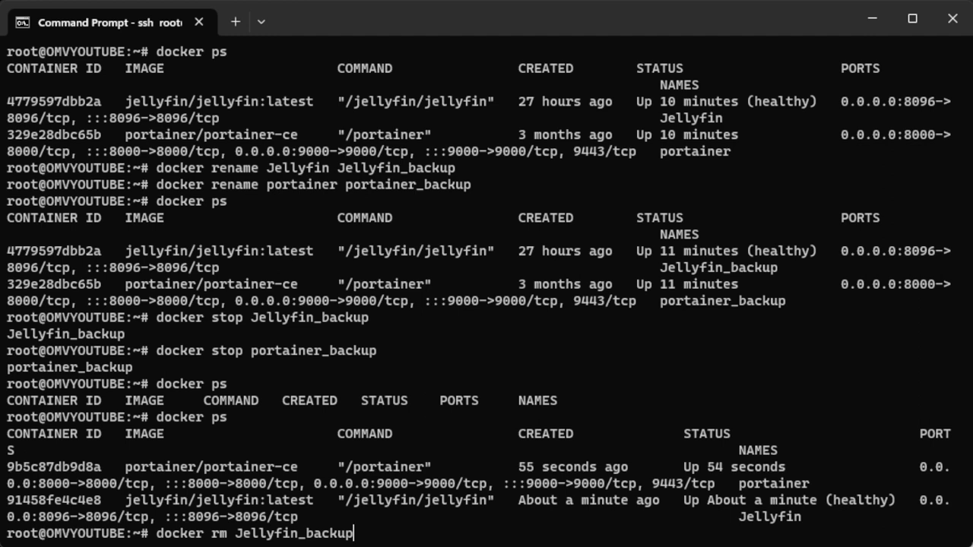
pyautogui.press('Return')
pyautogui.write('dc')
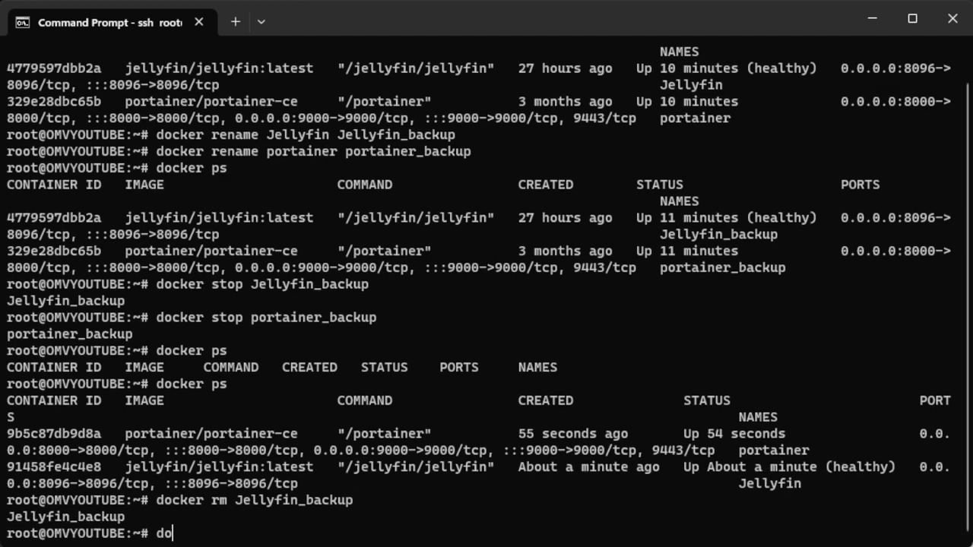
pyautogui.write('cker rm portainer')
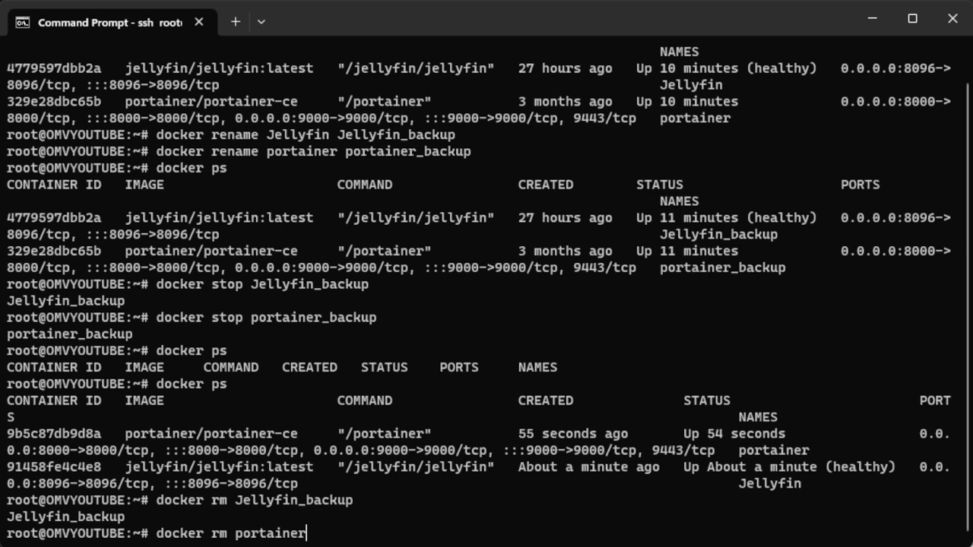
pyautogui.write('_backup')
pyautogui.press('Return')
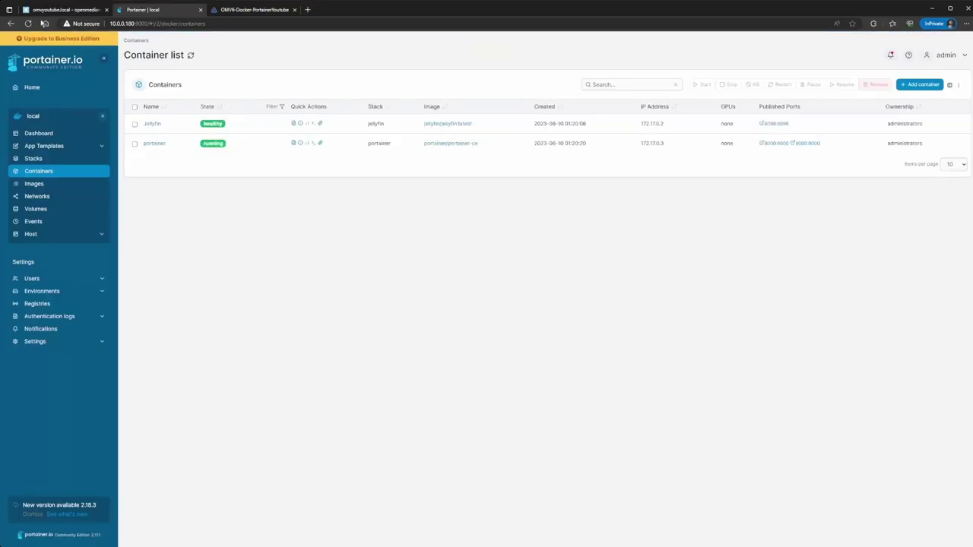
# Step: Recheck Portainer's container list, then review the jellyfin and portainer entries under Compose Files
pyautogui.click(34, 26)
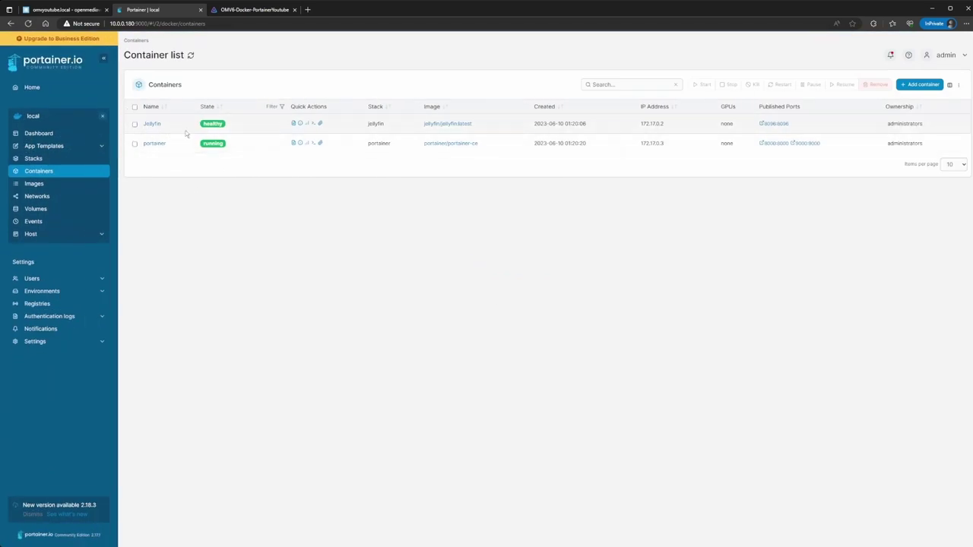
pyautogui.click(72, 9)
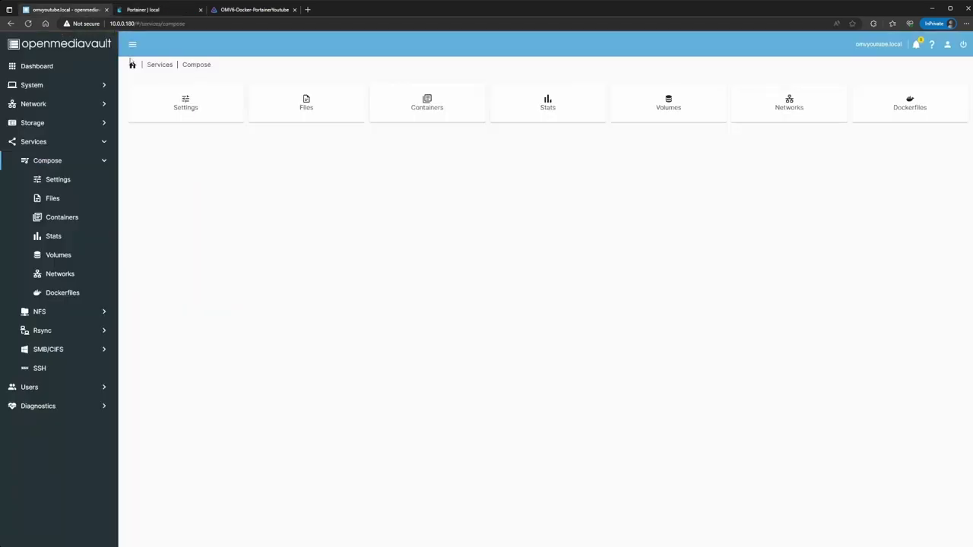
pyautogui.click(326, 111)
pyautogui.click(156, 146)
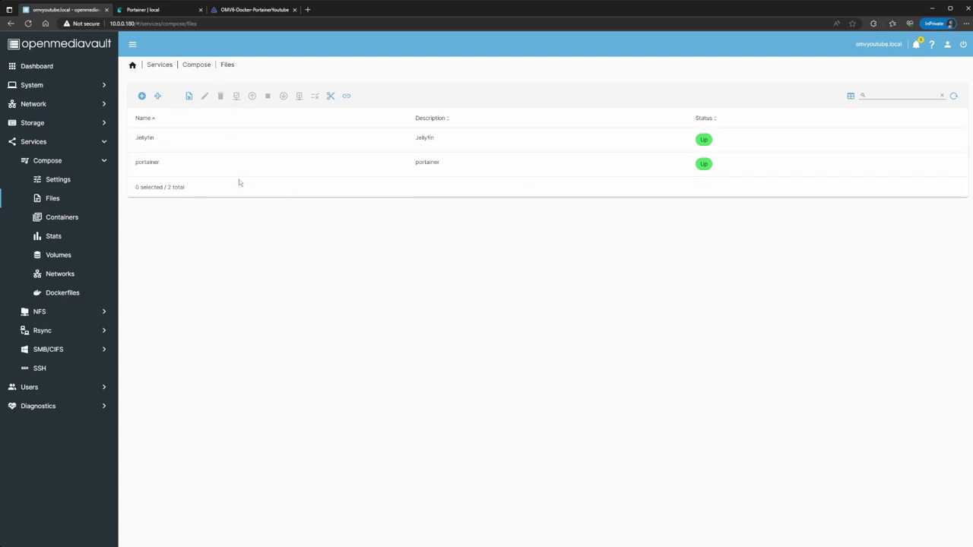
pyautogui.click(203, 65)
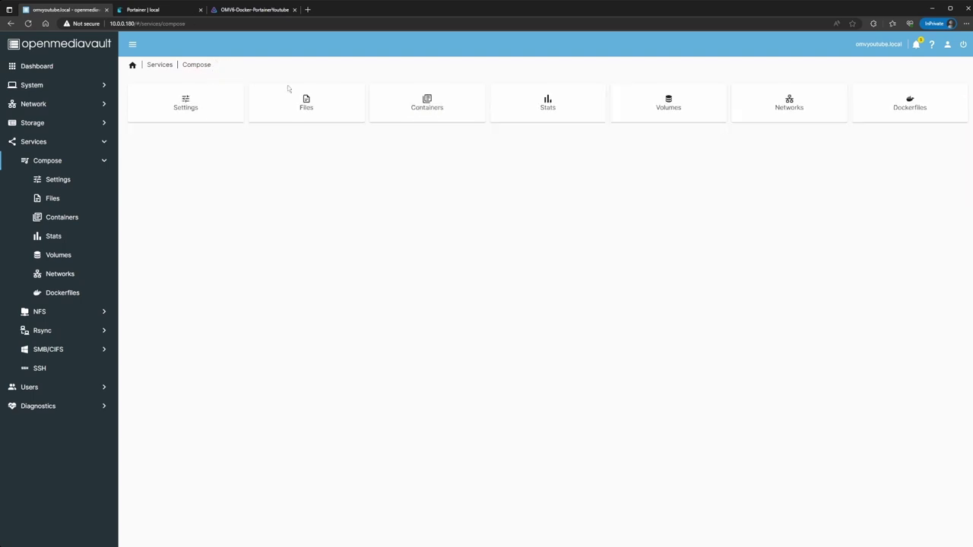
# Step: Check the Compose containers, resource stats and Docker volumes, then return to the openmediavault home page
pyautogui.click(444, 110)
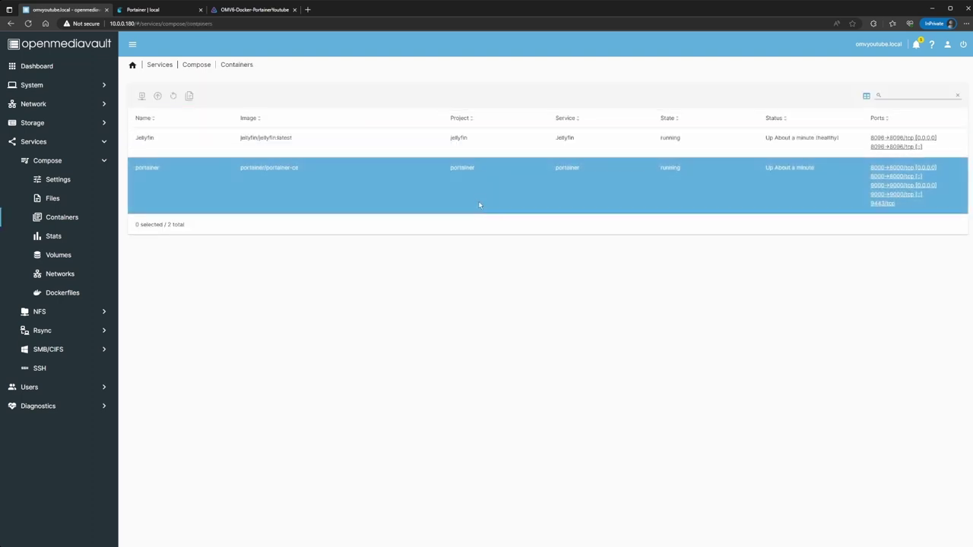
pyautogui.click(202, 67)
pyautogui.click(527, 117)
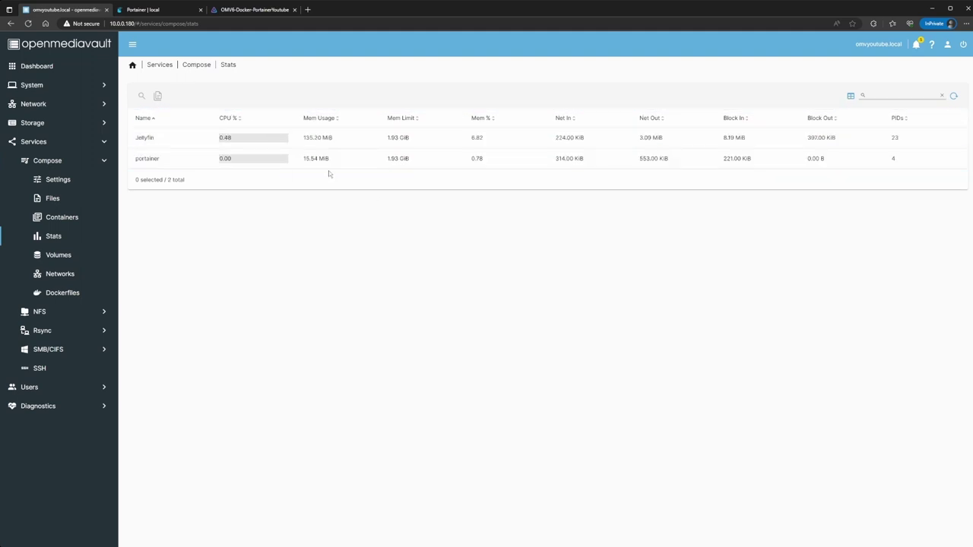
pyautogui.click(196, 67)
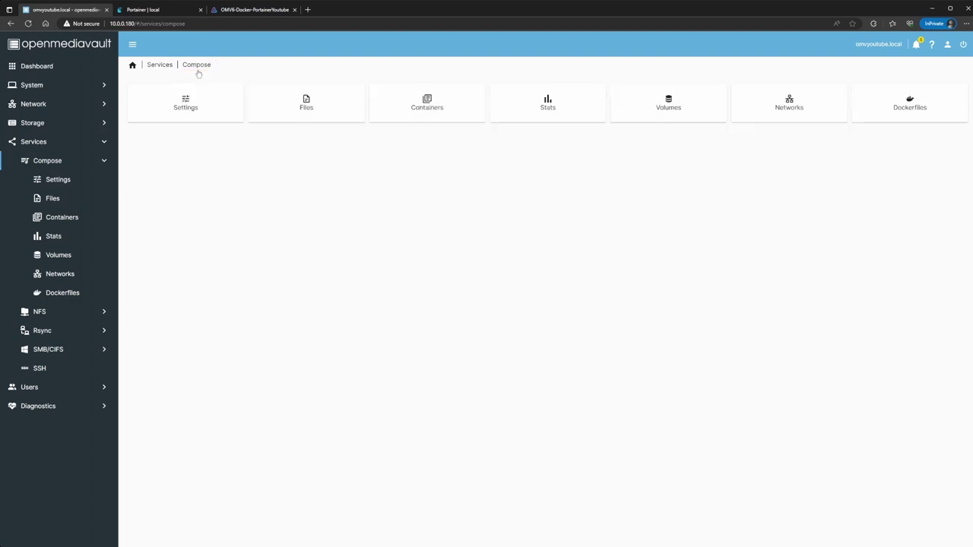
pyautogui.click(669, 105)
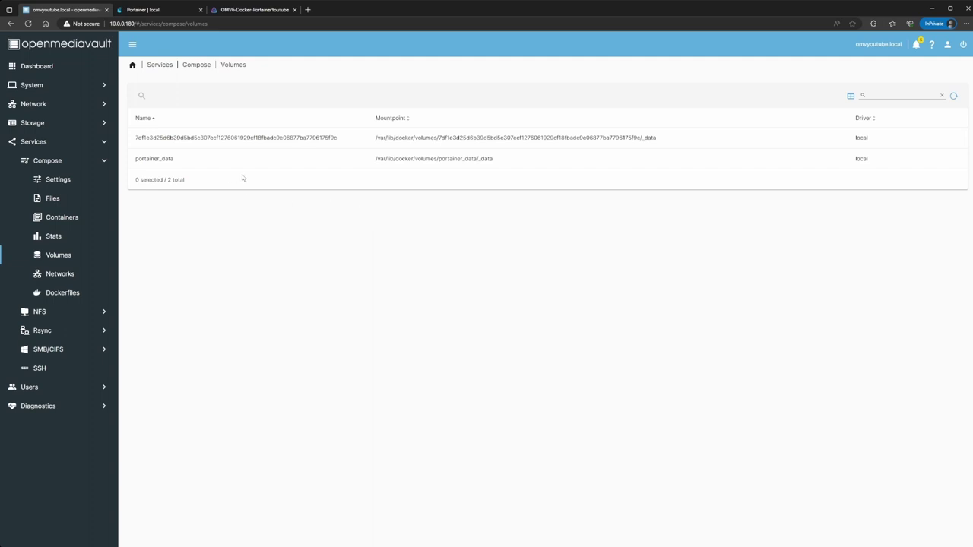
pyautogui.click(132, 64)
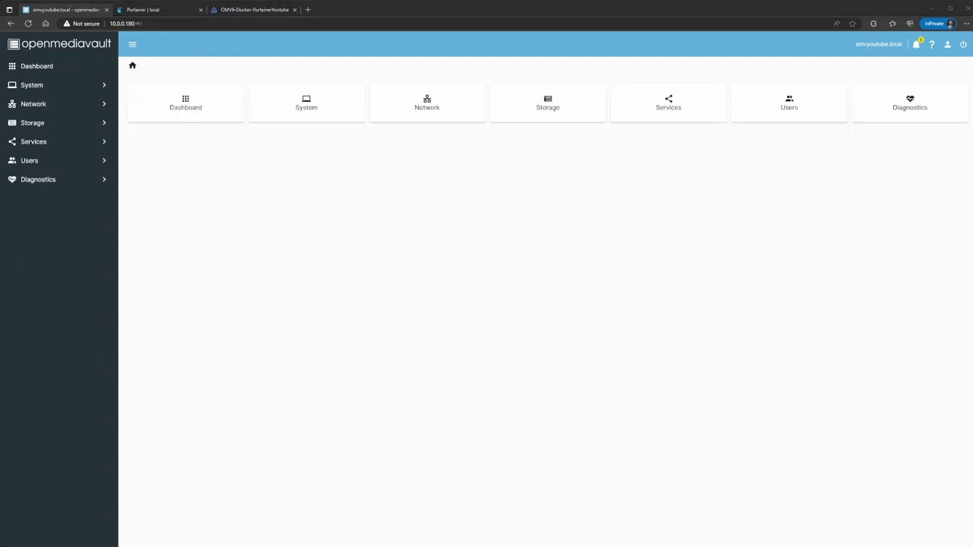
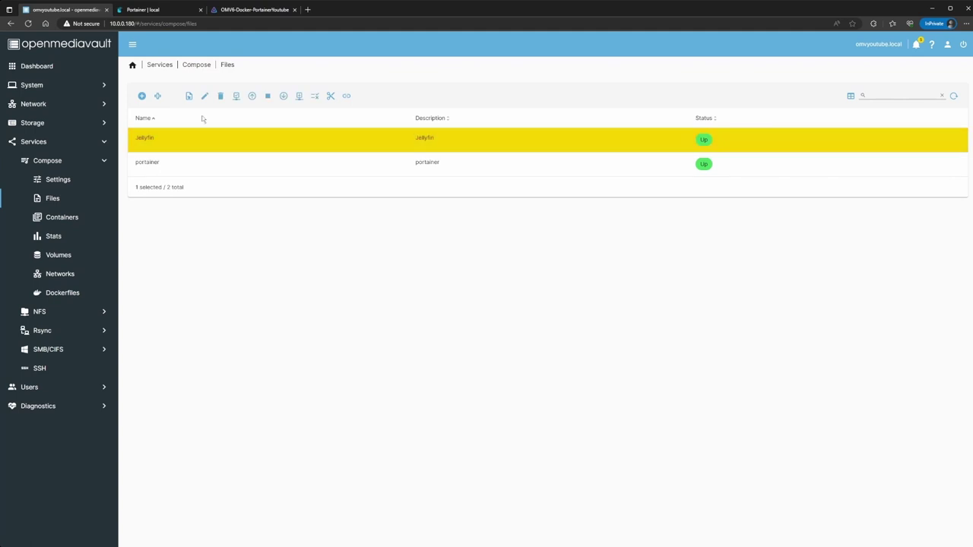
# Step: Open the jellyfin compose file for editing and scroll to its environment entries (PUID=998, TZ=America/Chicago)
pyautogui.click(205, 96)
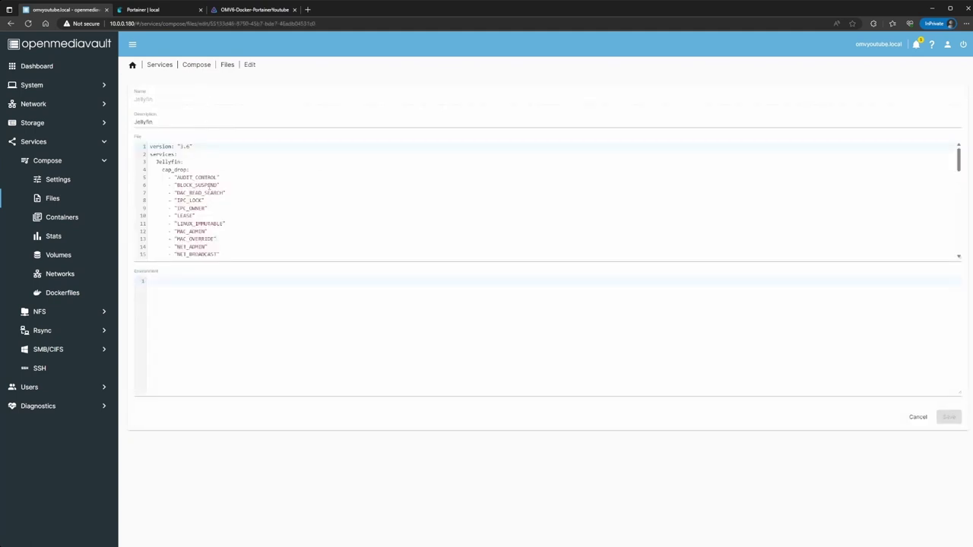
pyautogui.scroll(-1, 224, 193)
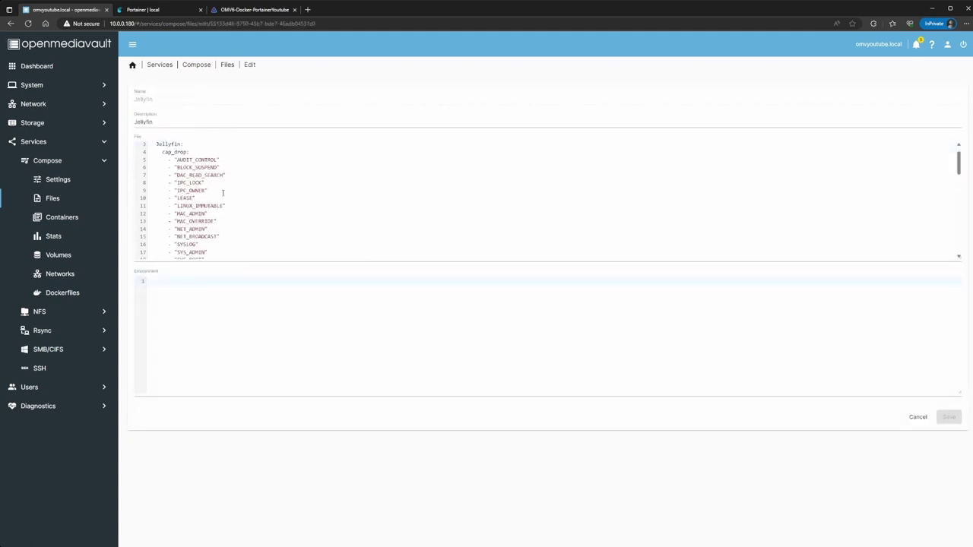
pyautogui.scroll(1, 222, 193)
pyautogui.scroll(-6, 213, 186)
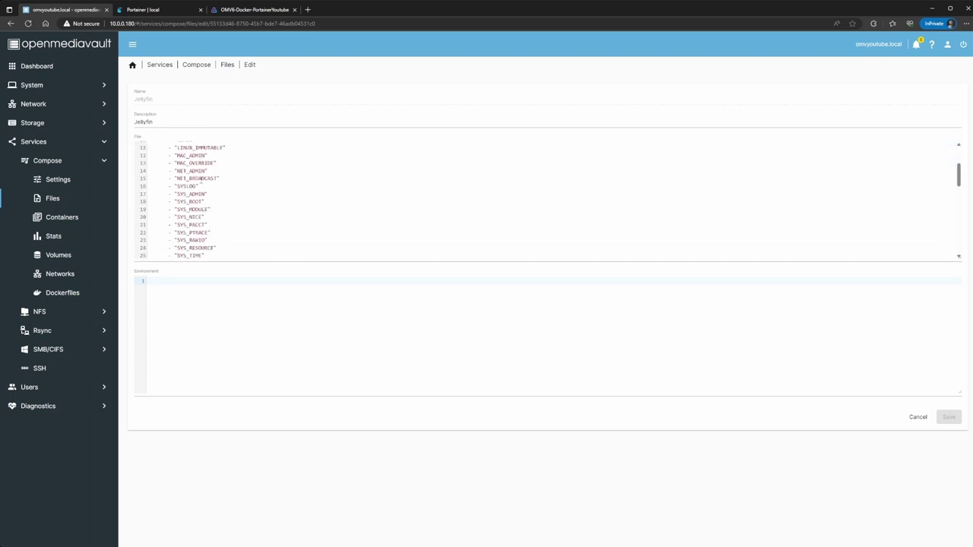
pyautogui.scroll(-3, 201, 179)
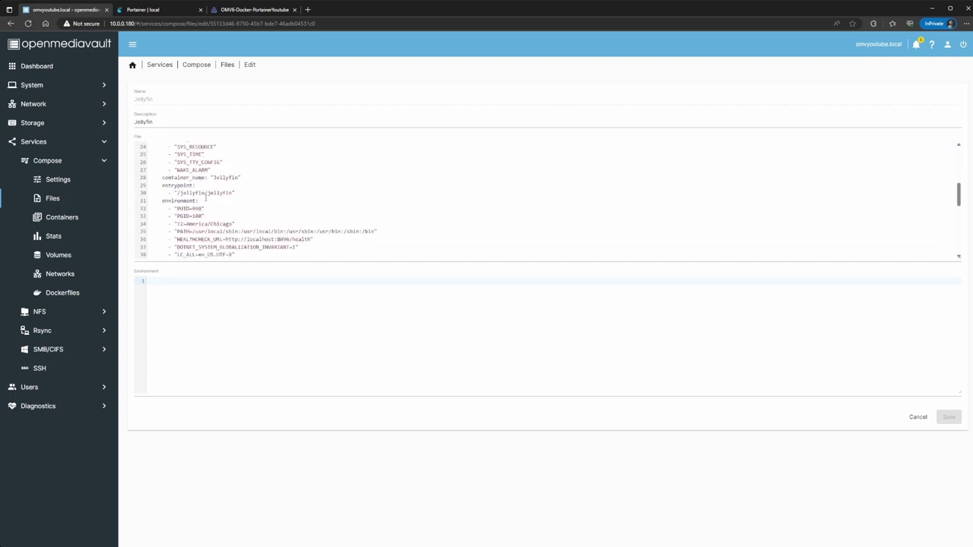
pyautogui.scroll(-2, 237, 196)
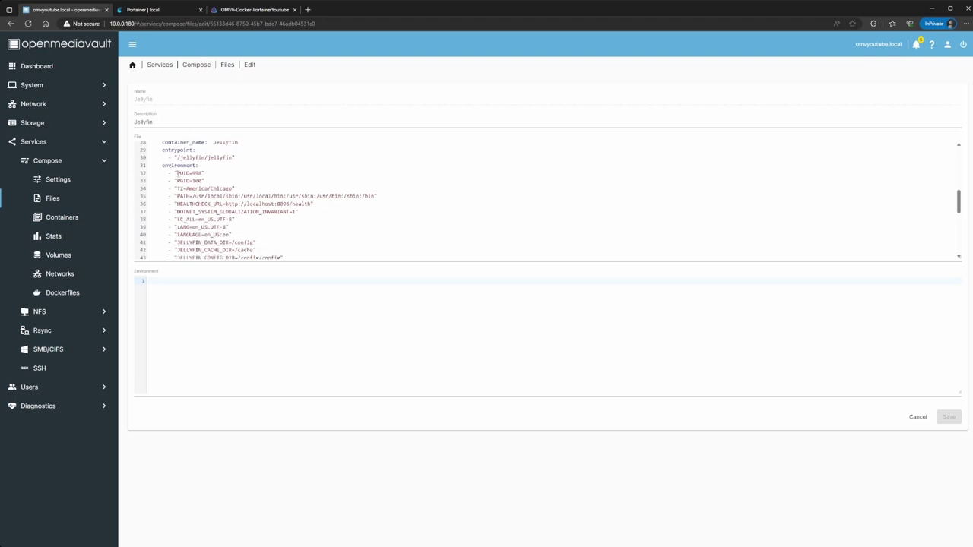
pyautogui.moveTo(173, 174); pyautogui.dragTo(207, 181)
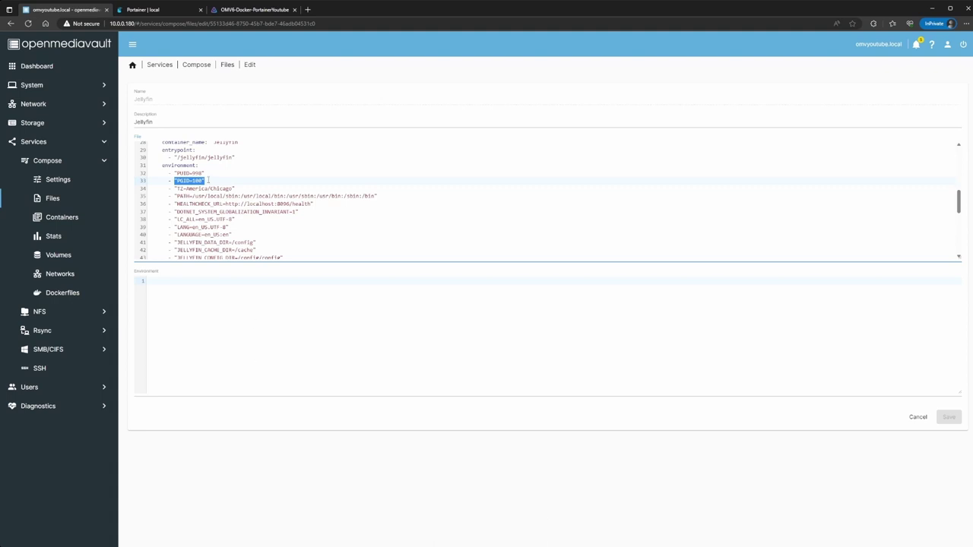
pyautogui.moveTo(176, 189); pyautogui.dragTo(183, 188)
# Step: Scroll down to the 8096:8096 port mapping and the Music, Movies, TV and config volume mounts
pyautogui.scroll(-3, 205, 198)
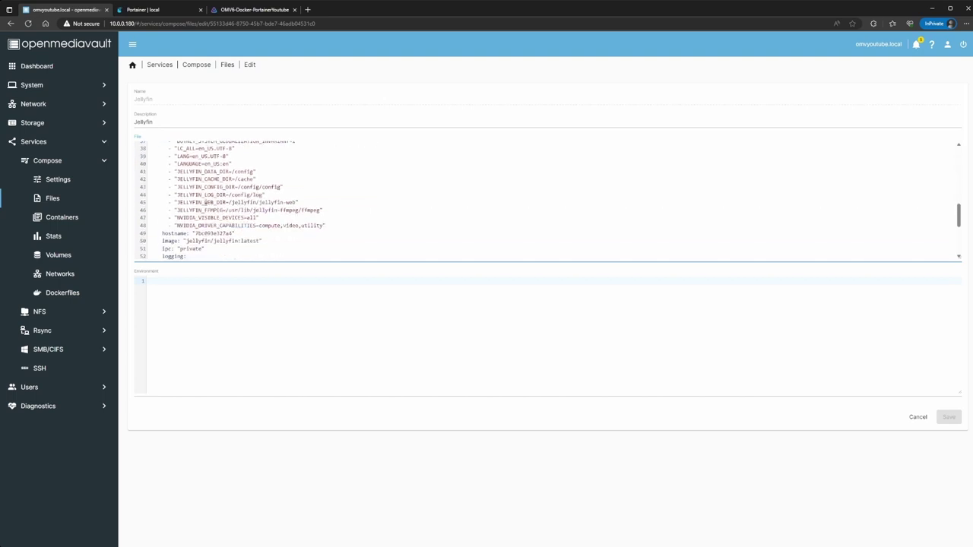
pyautogui.scroll(-3, 204, 203)
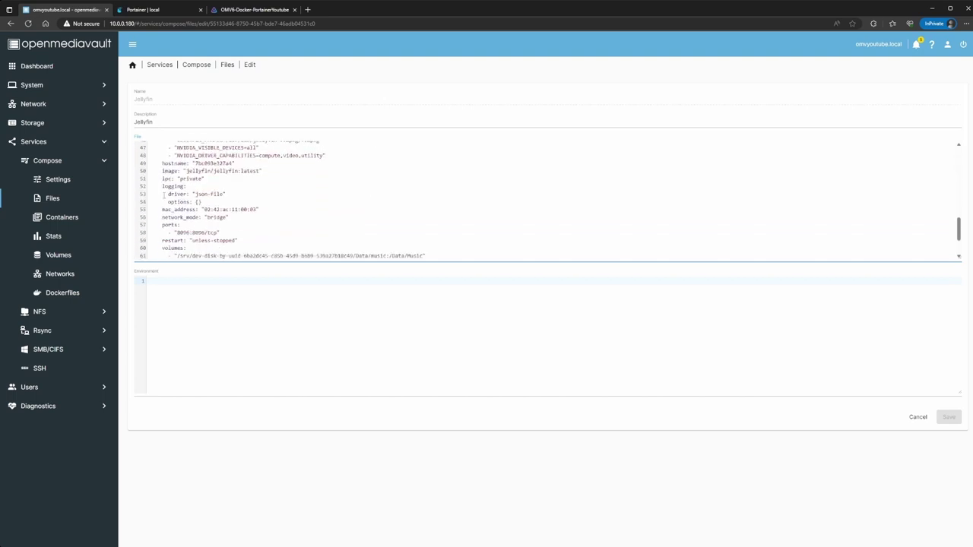
pyautogui.scroll(-3, 165, 194)
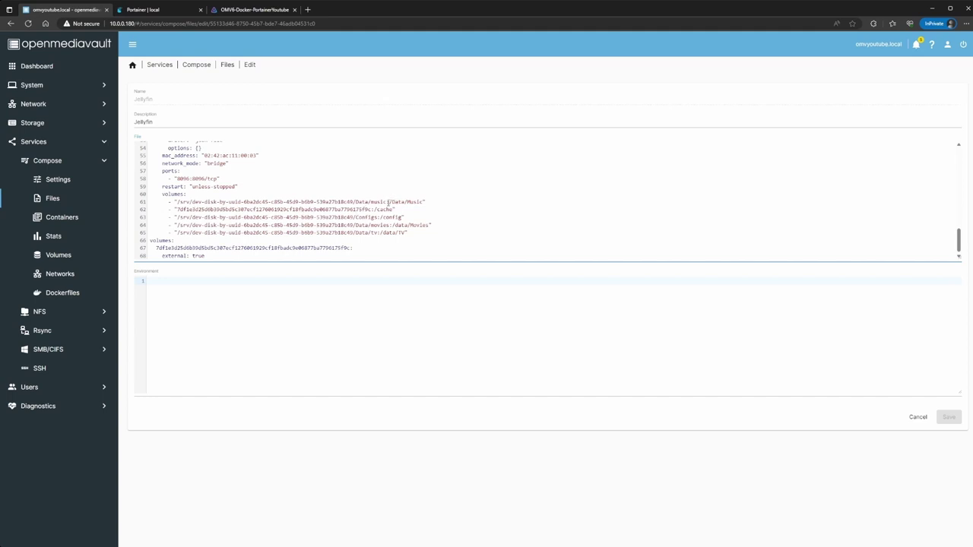
pyautogui.click(387, 201)
pyautogui.moveTo(373, 209); pyautogui.dragTo(407, 233)
pyautogui.moveTo(390, 203); pyautogui.dragTo(425, 203)
pyautogui.click(237, 197)
pyautogui.moveTo(178, 202); pyautogui.dragTo(370, 202)
pyautogui.moveTo(387, 202); pyautogui.dragTo(371, 202)
pyautogui.moveTo(356, 218); pyautogui.dragTo(380, 232)
pyautogui.scroll(-1, 302, 217)
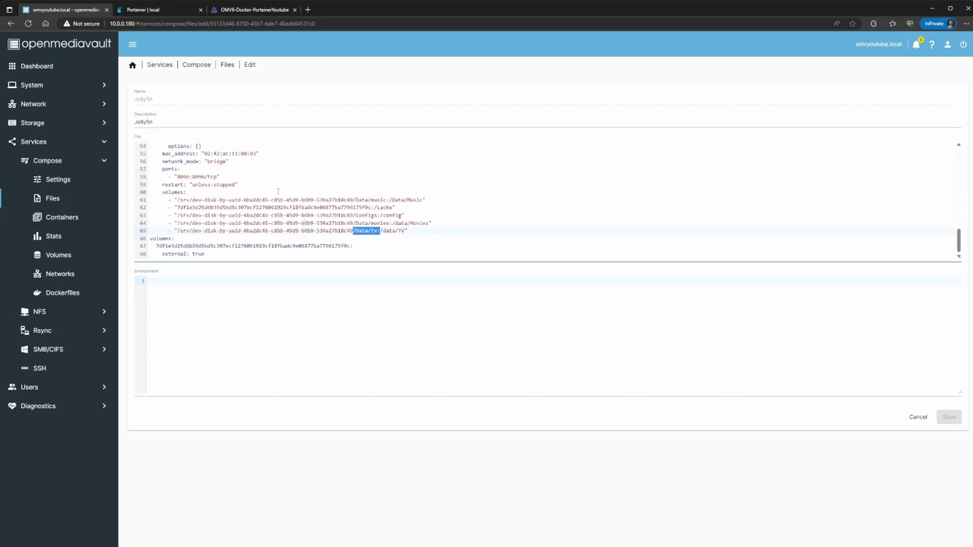
pyautogui.scroll(2, 236, 214)
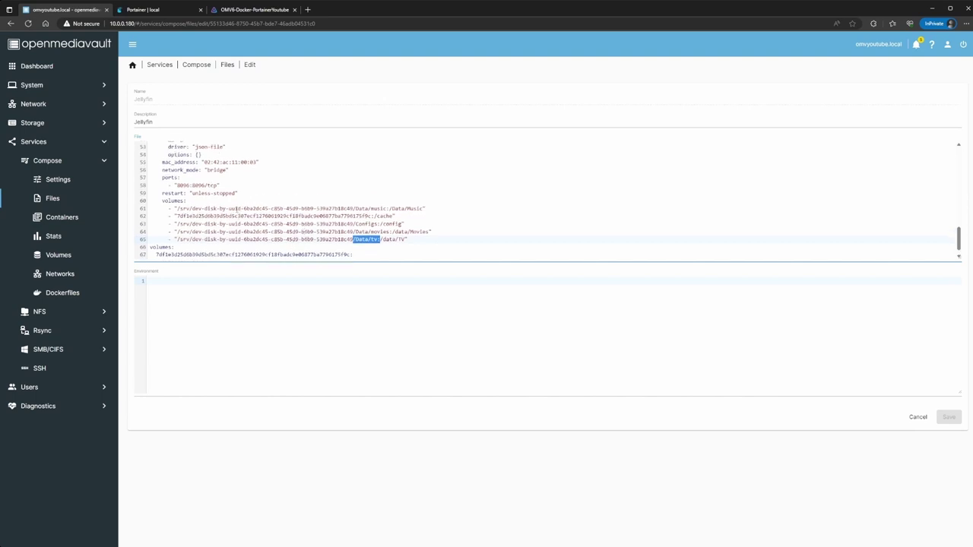
pyautogui.scroll(-2, 236, 214)
pyautogui.scroll(5, 236, 214)
pyautogui.scroll(-4, 236, 214)
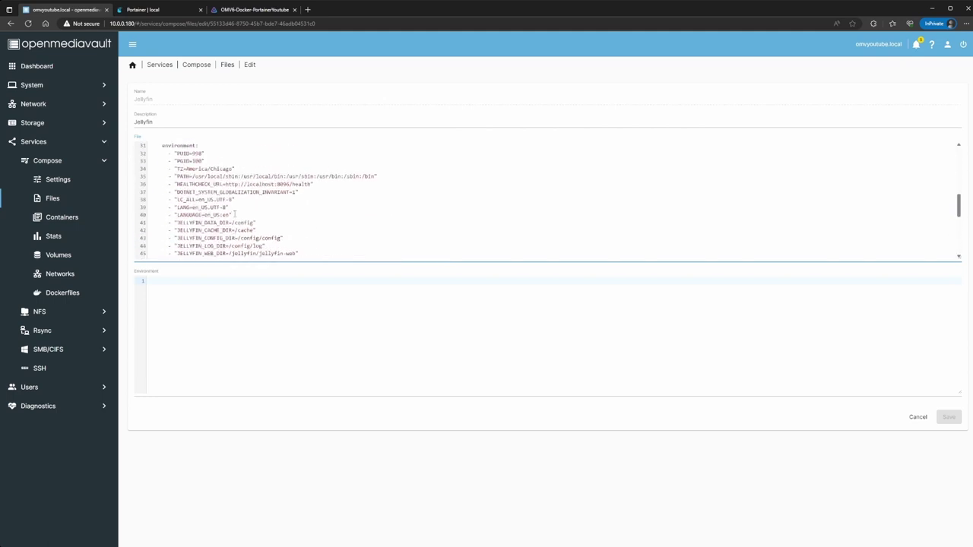
pyautogui.scroll(-2, 236, 213)
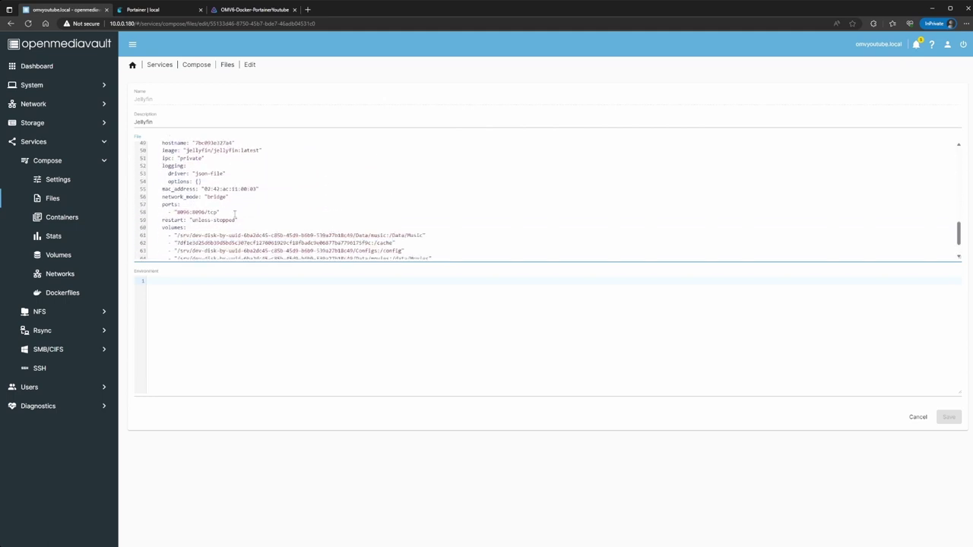
pyautogui.moveTo(177, 212); pyautogui.dragTo(223, 212)
pyautogui.click(1, 293)
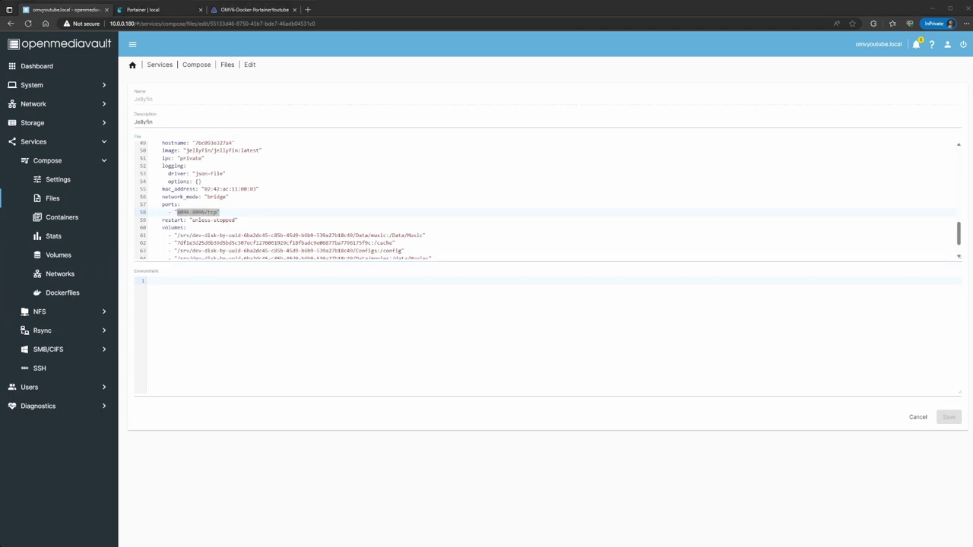